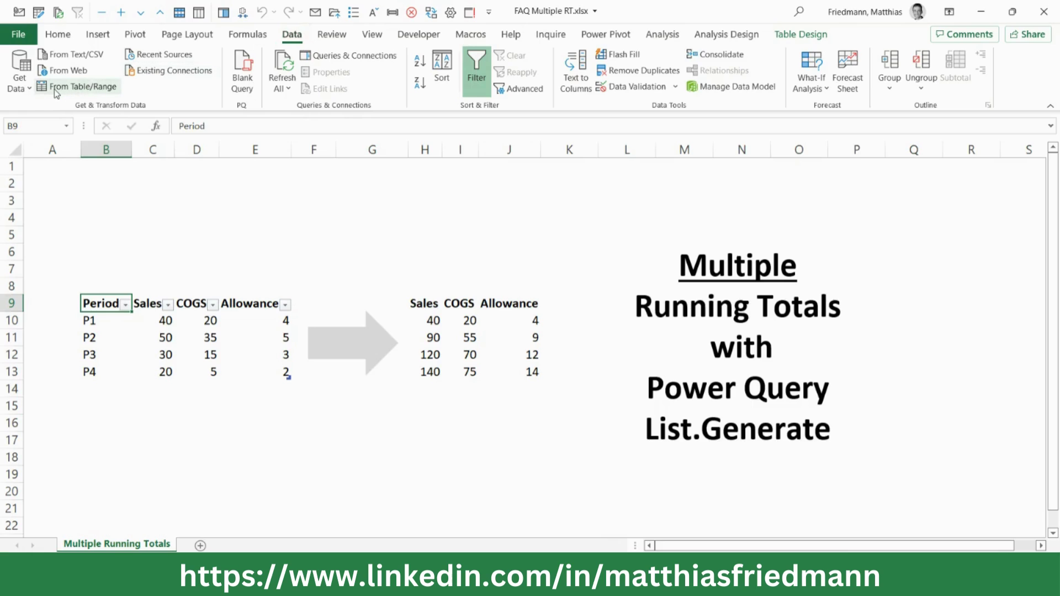
Step: Load the table into Power Query and start a new query from the Queries pane menu
{"action": "left_click", "coordinate": [115, 90]}
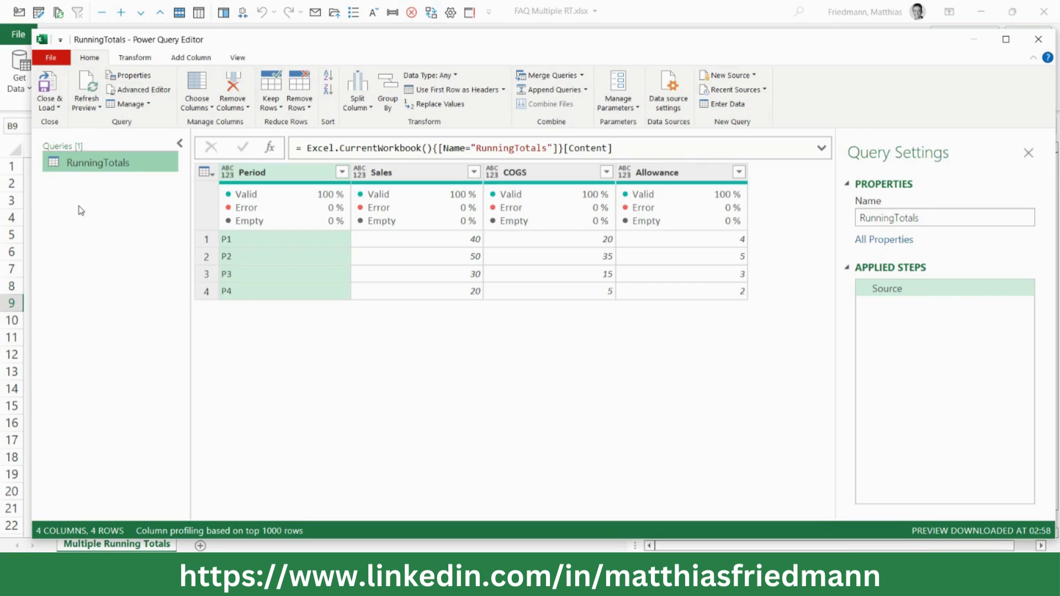
{"action": "right_click", "coordinate": [78, 211]}
{"action": "left_click", "coordinate": [93, 219]}
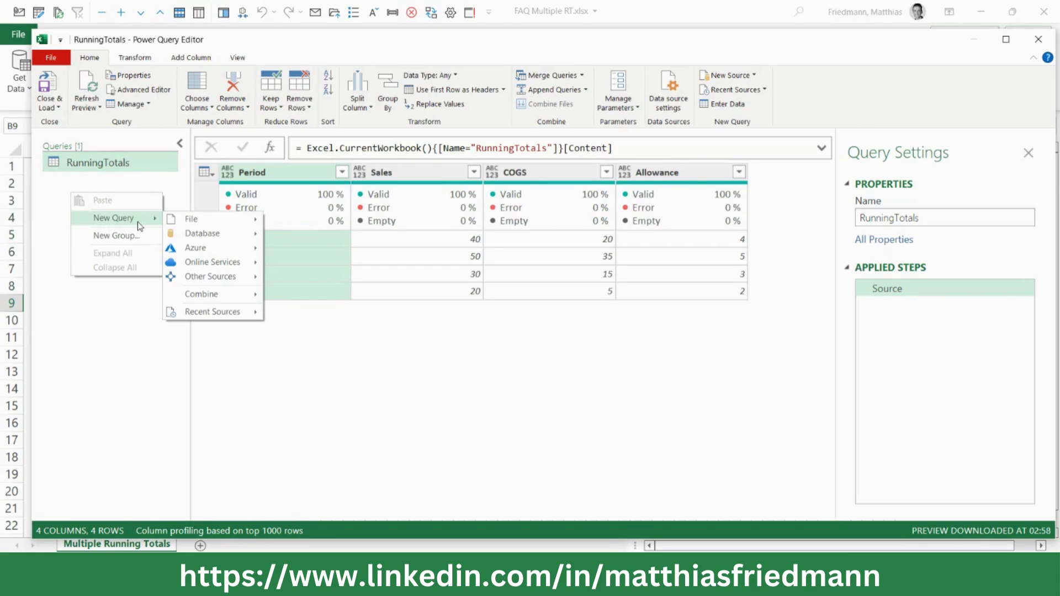
{"action": "mouse_move", "coordinate": [211, 277]}
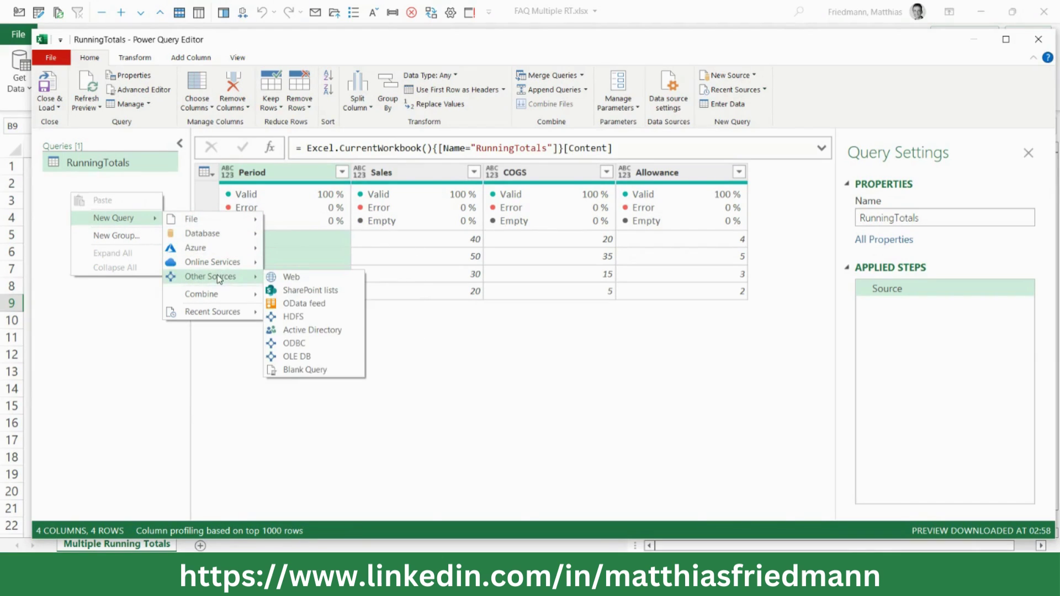
Step: Create blank Query1 and add a '(values as list)=>' line above let in Advanced Editor
{"action": "left_click", "coordinate": [342, 373]}
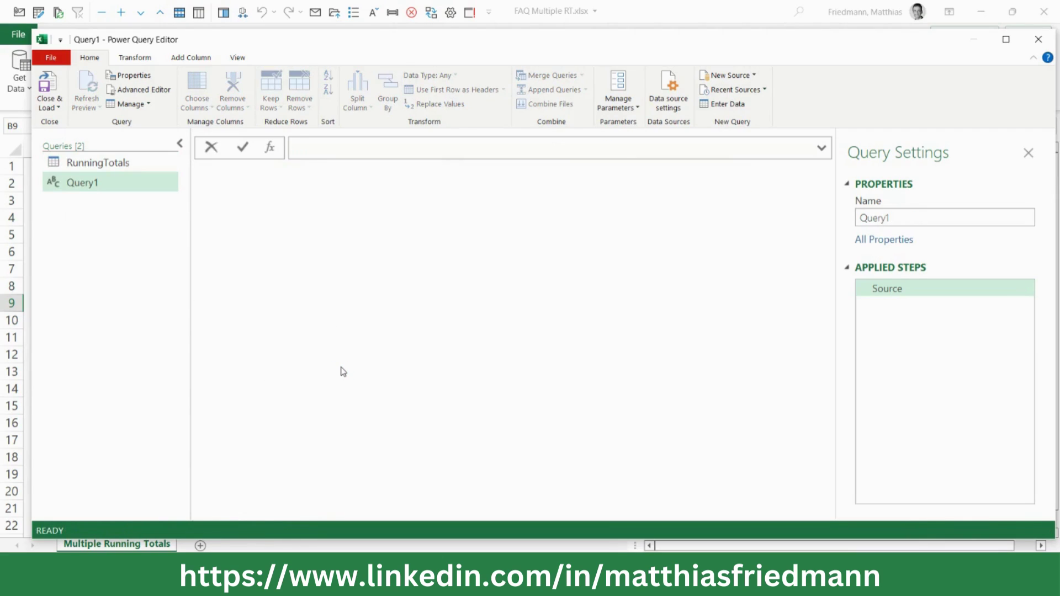
{"action": "left_click", "coordinate": [148, 91]}
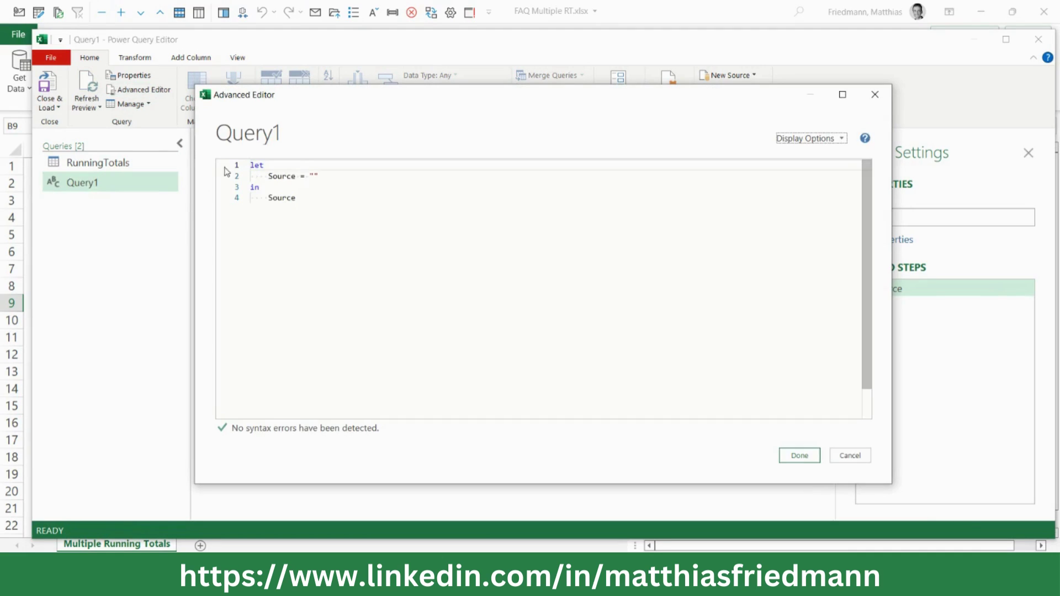
{"action": "left_click", "coordinate": [250, 168]}
{"action": "key", "text": "Return"}
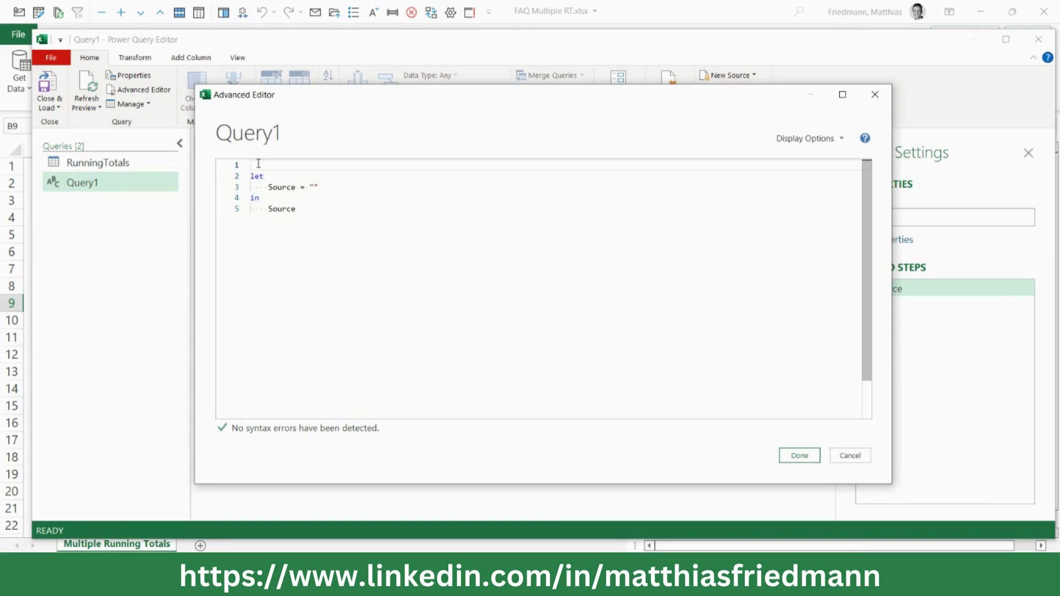
{"action": "type", "text": "("}
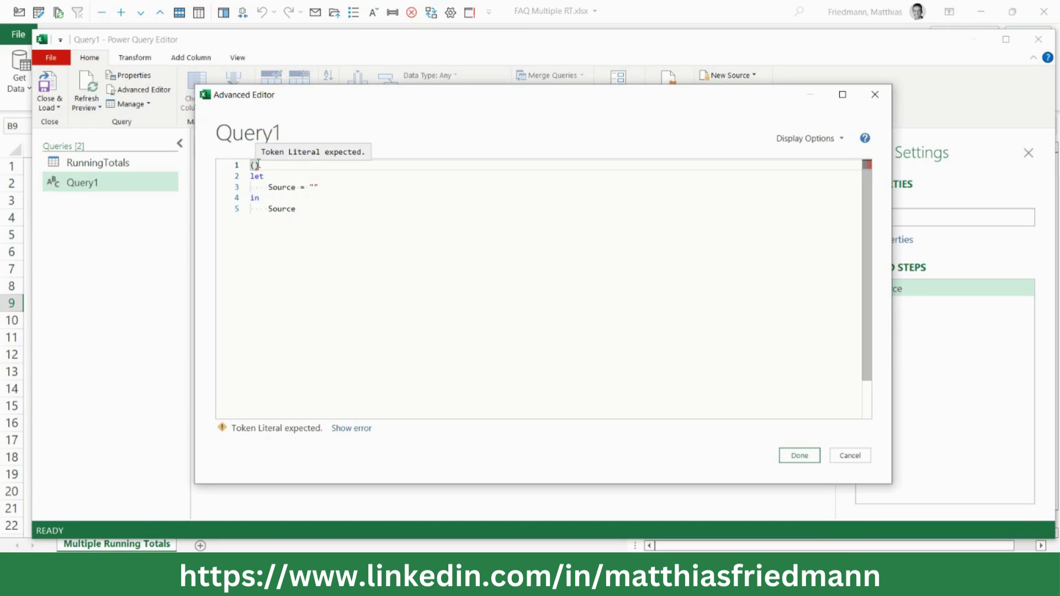
{"action": "type", "text": "Values as li"}
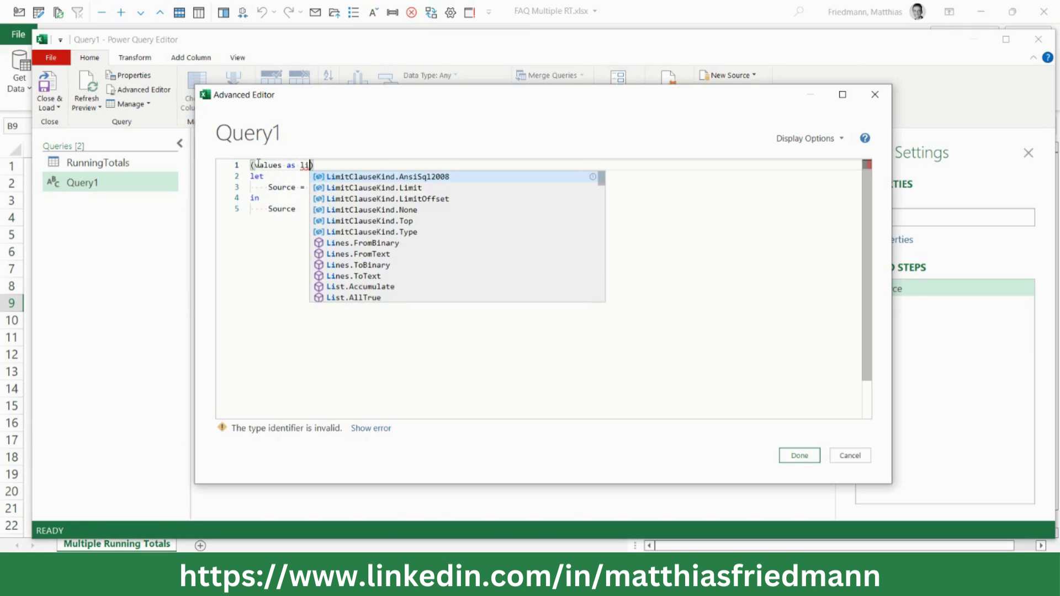
{"action": "type", "text": "st)"}
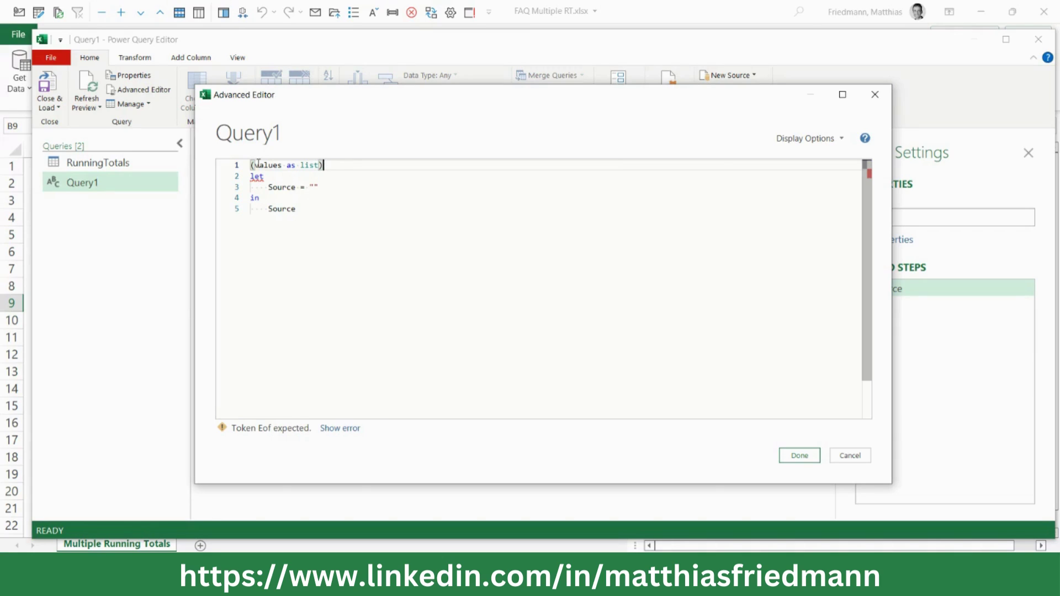
{"action": "type", "text": "=>"}
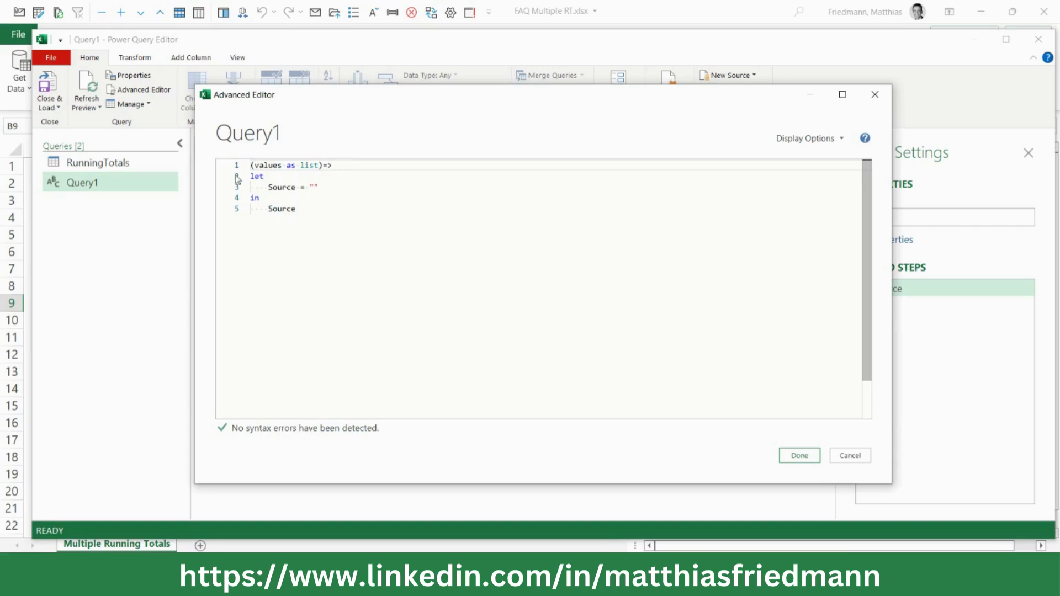
Step: Rename both Source step references in Query1's code to RT
{"action": "double_click", "coordinate": [281, 188]}
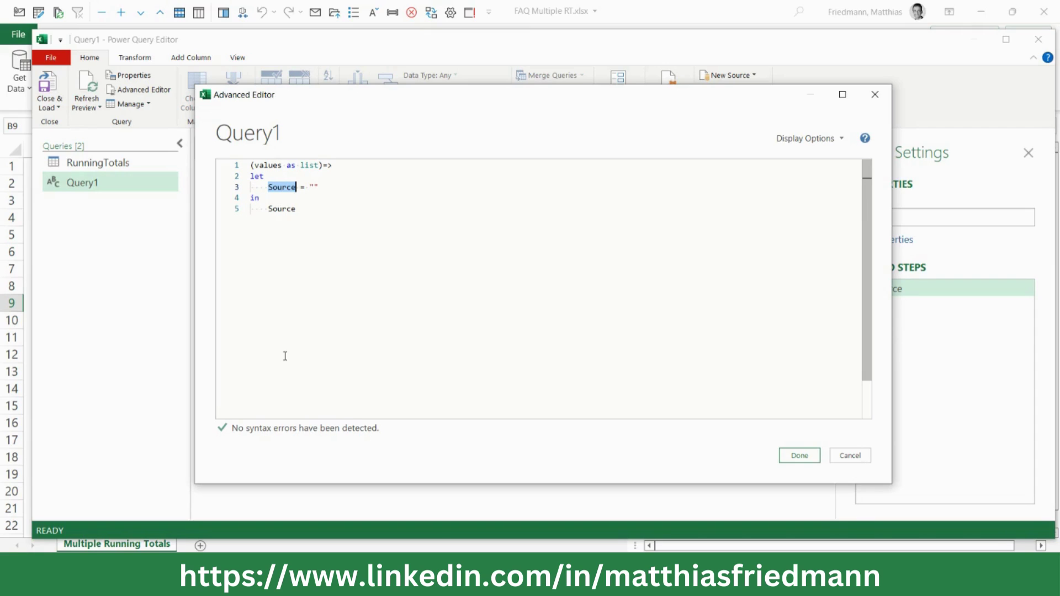
{"action": "type", "text": "RT"}
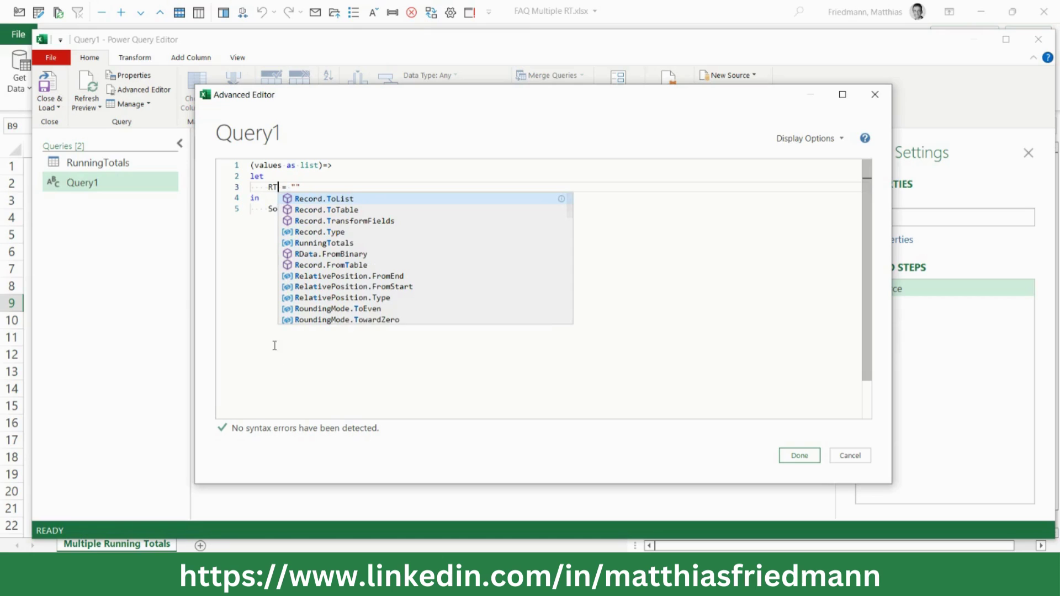
{"action": "left_click", "coordinate": [306, 180]}
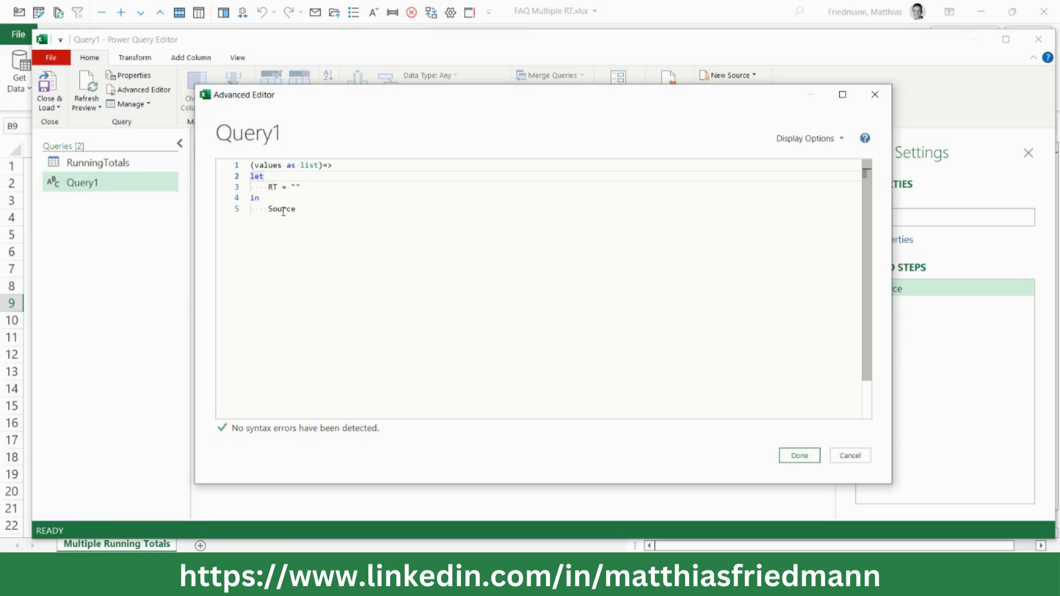
{"action": "double_click", "coordinate": [282, 209]}
{"action": "type", "text": "R"}
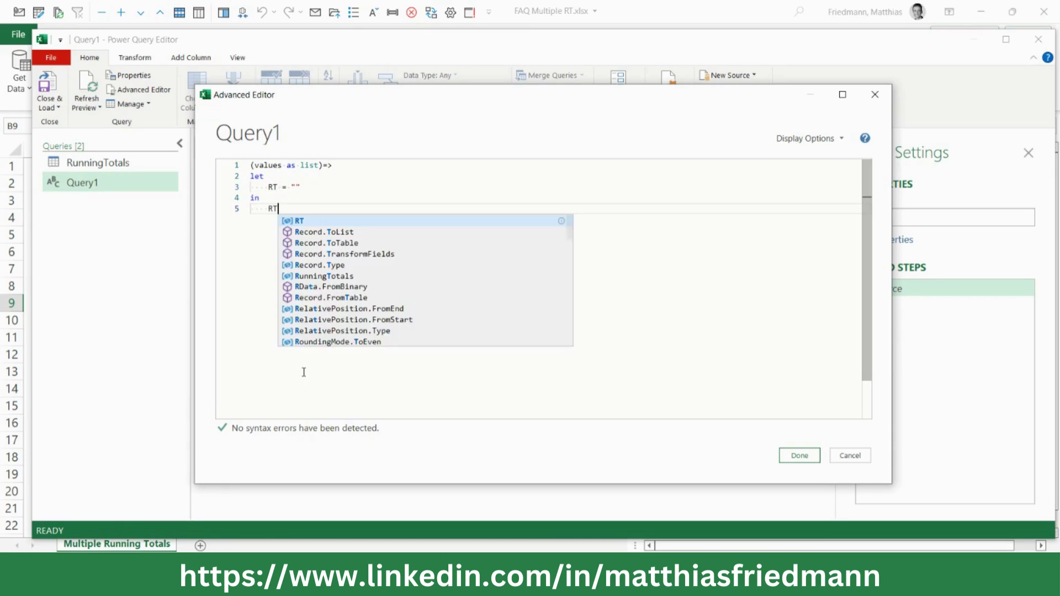
{"action": "type", "text": "T"}
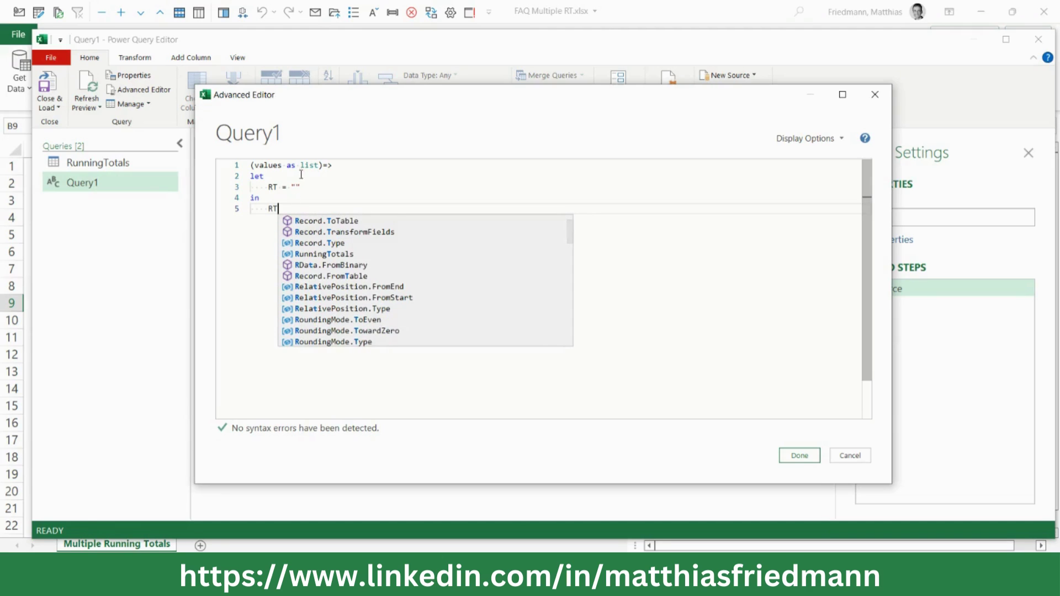
{"action": "double_click", "coordinate": [296, 187]}
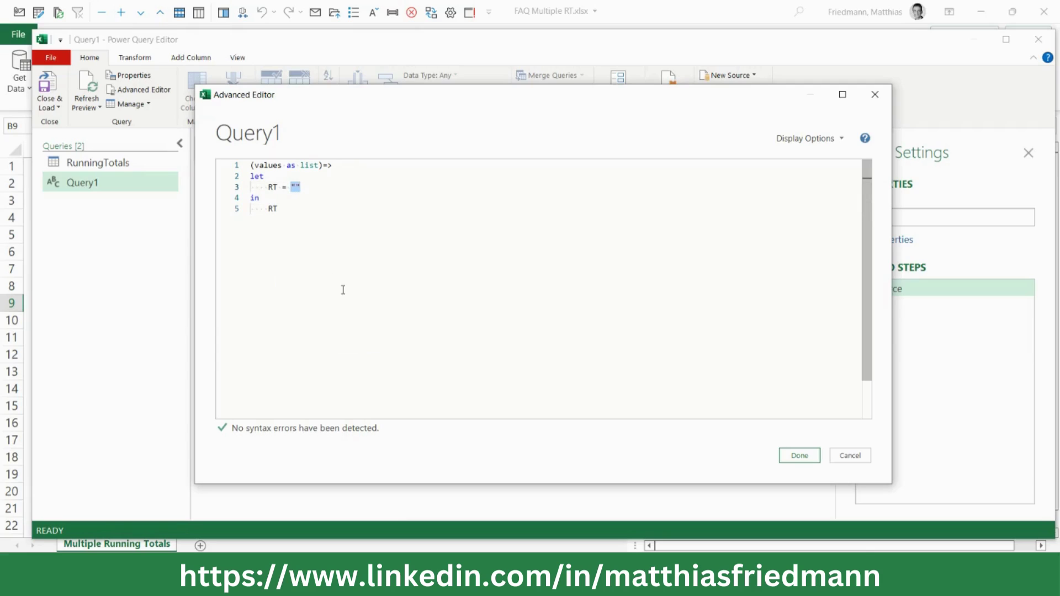
{"action": "type", "text": "lis"}
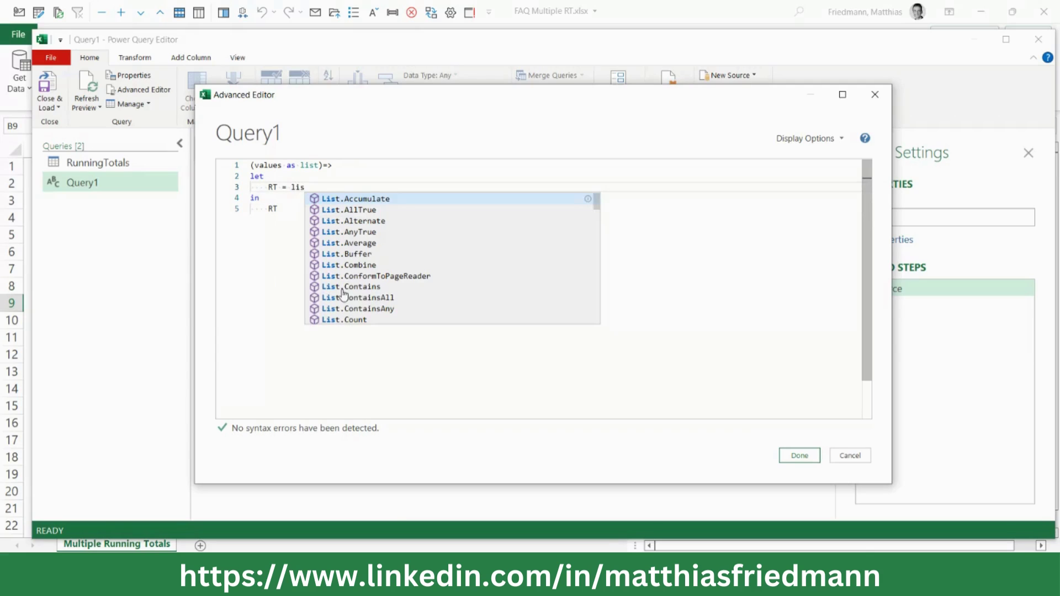
{"action": "type", "text": "tg"}
Step: Replace the empty quotes on the RT line with List.Generate( )
{"action": "key", "text": "Tab"}
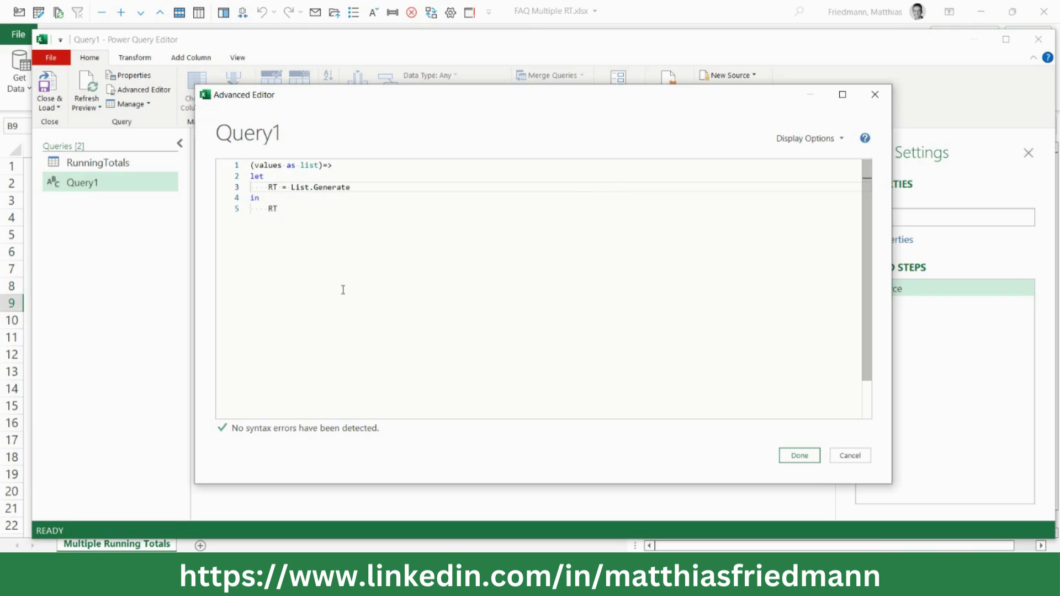
{"action": "type", "text": "("}
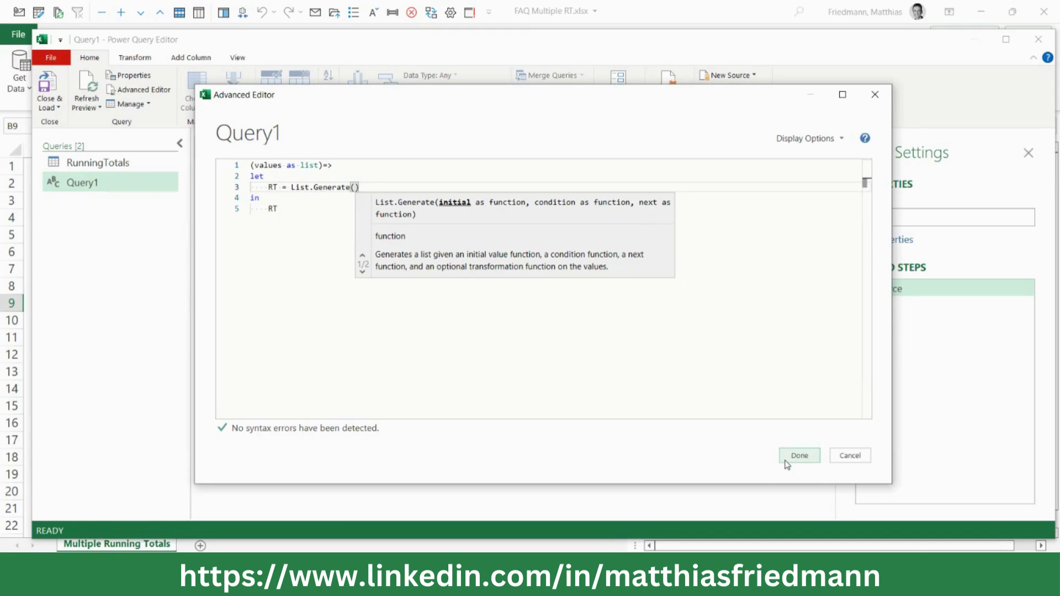
Step: Write List.Generate's initial function on line 4 as ()=> [RT = values{0}, i = 0]
{"action": "key", "text": "Return"}
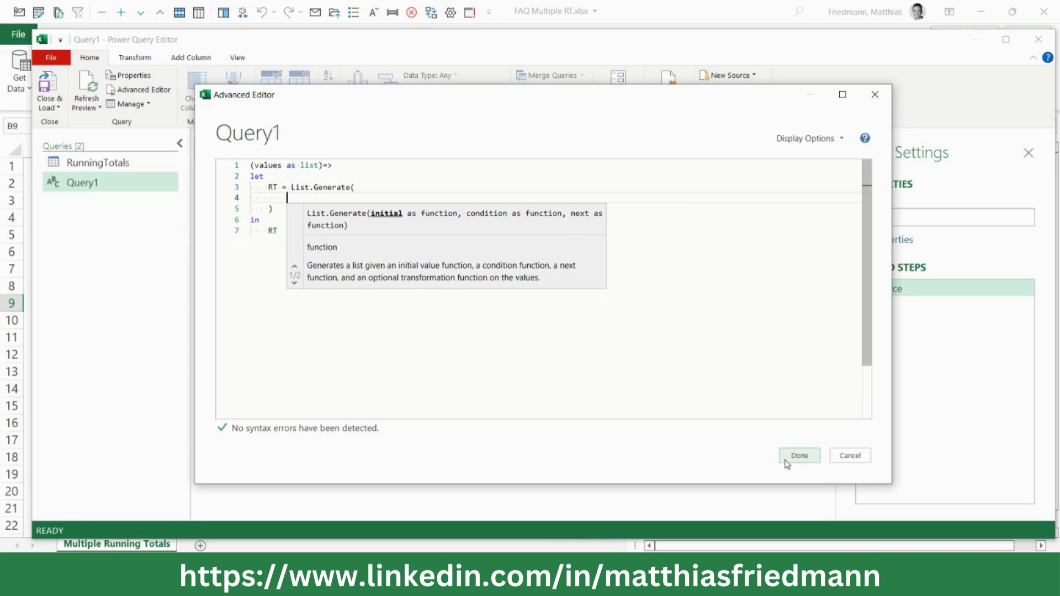
{"action": "type", "text": "=>"}
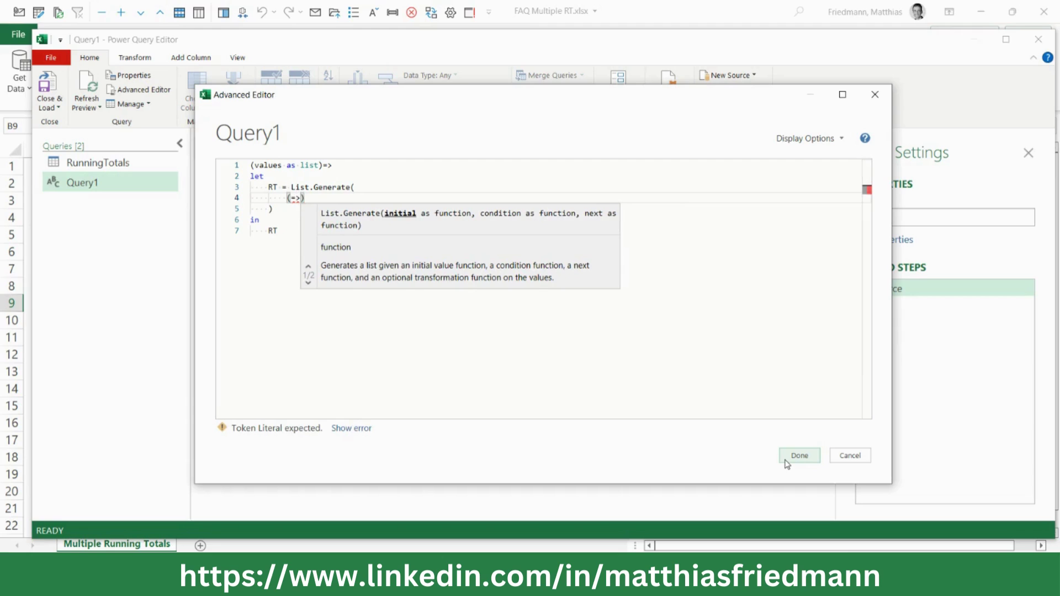
{"action": "key", "text": "BackSpace"}
{"action": "key", "text": "BackSpace"}
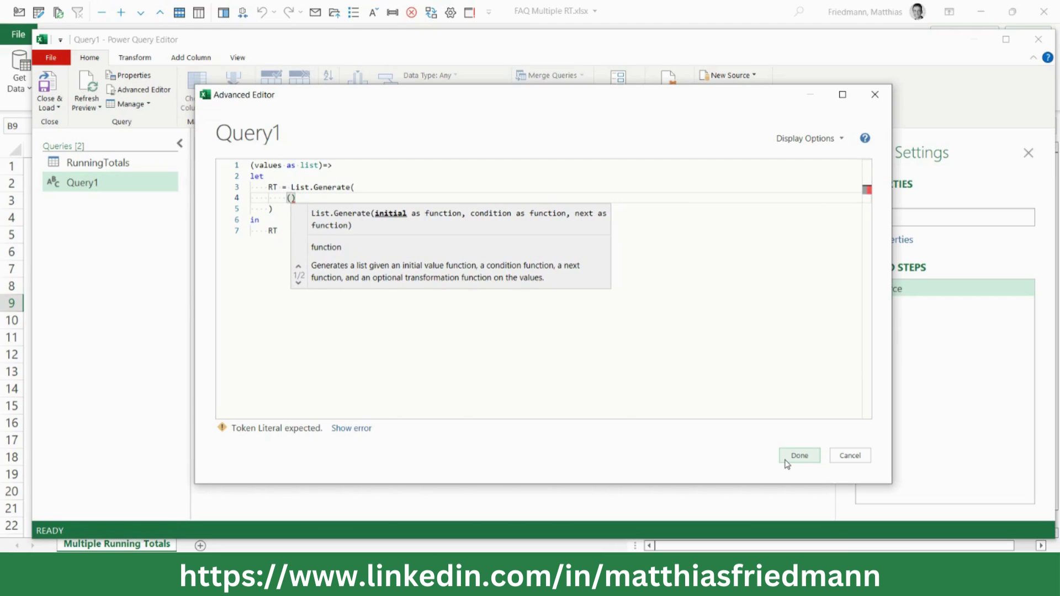
{"action": "key", "text": "Right"}
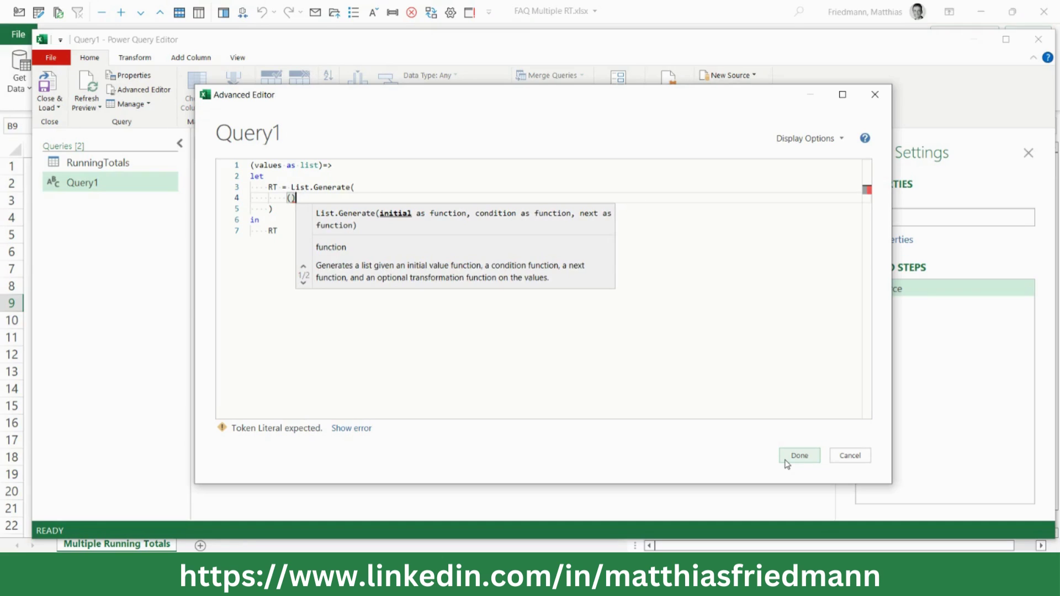
{"action": "type", "text": "=>"}
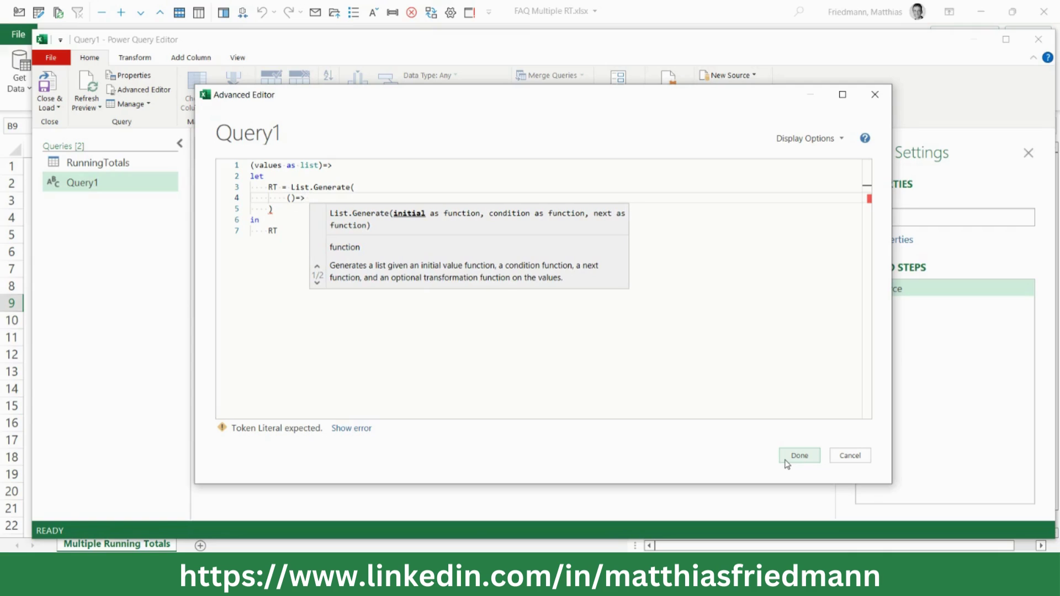
{"action": "type", "text": " [RT"}
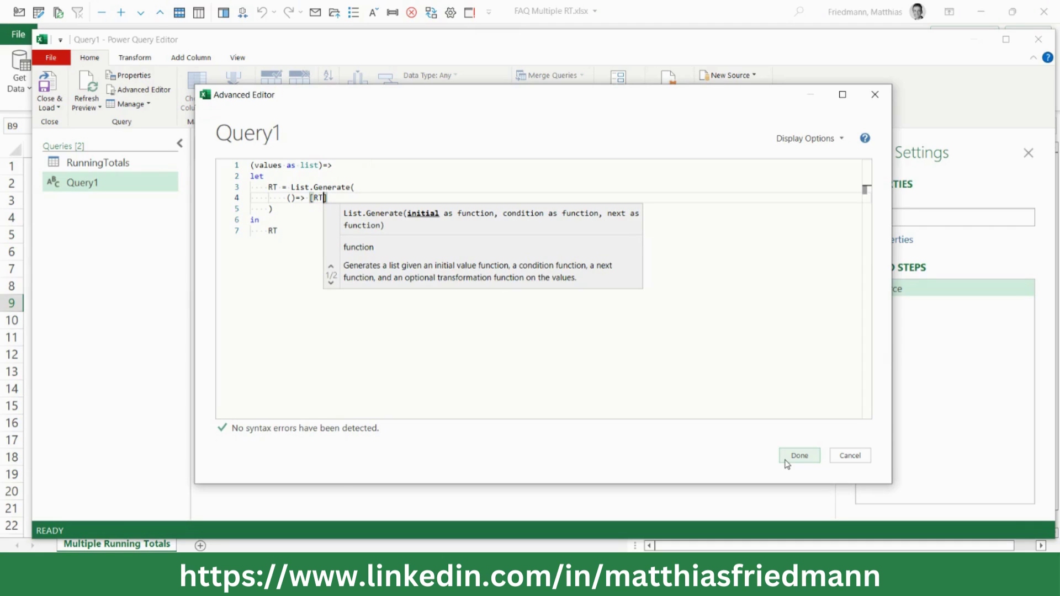
{"action": "key", "text": "Left"}
{"action": "type", "text": "="}
{"action": "key", "text": "BackSpace"}
{"action": "key", "text": "Right"}
{"action": "type", "text": "= "}
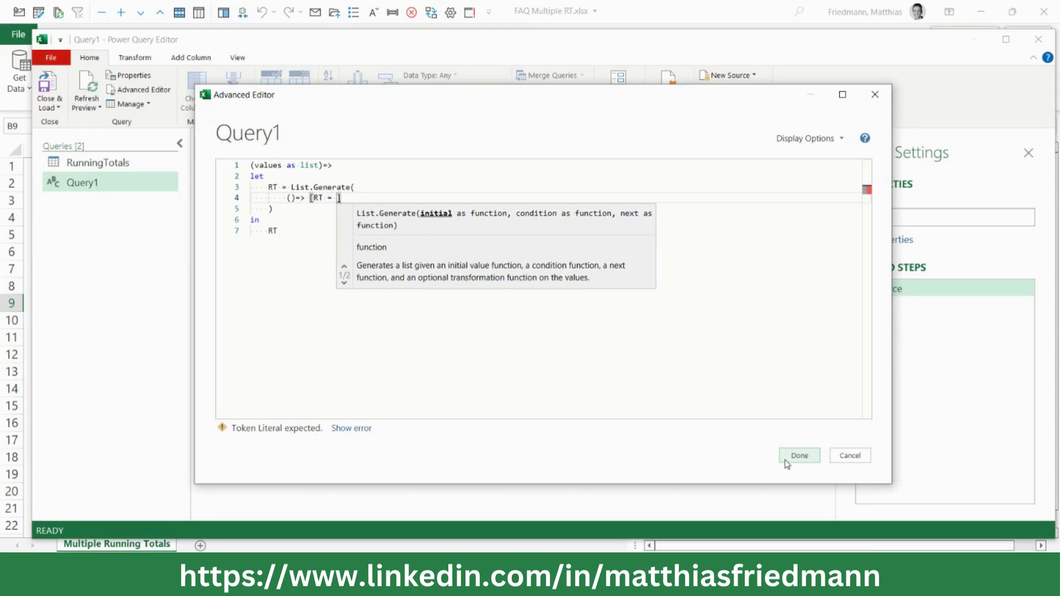
{"action": "type", "text": "values"}
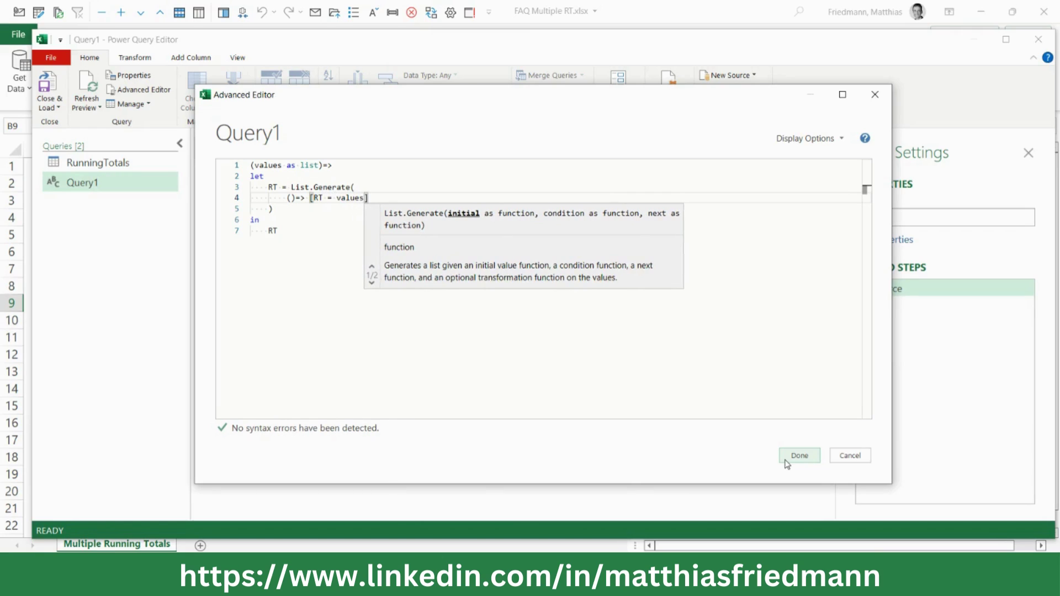
{"action": "type", "text": "{"}
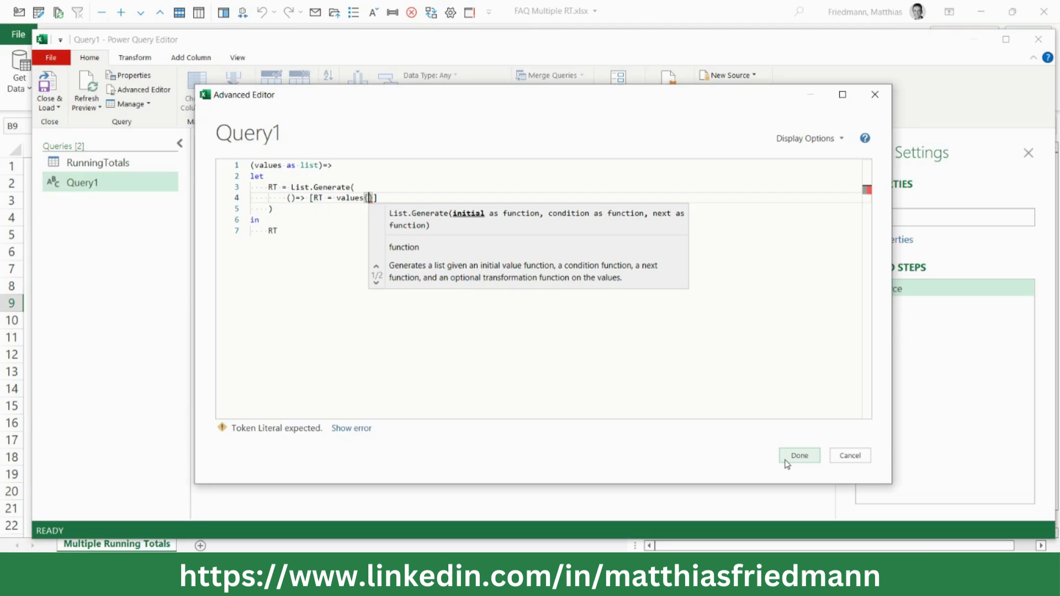
{"action": "type", "text": "0"}
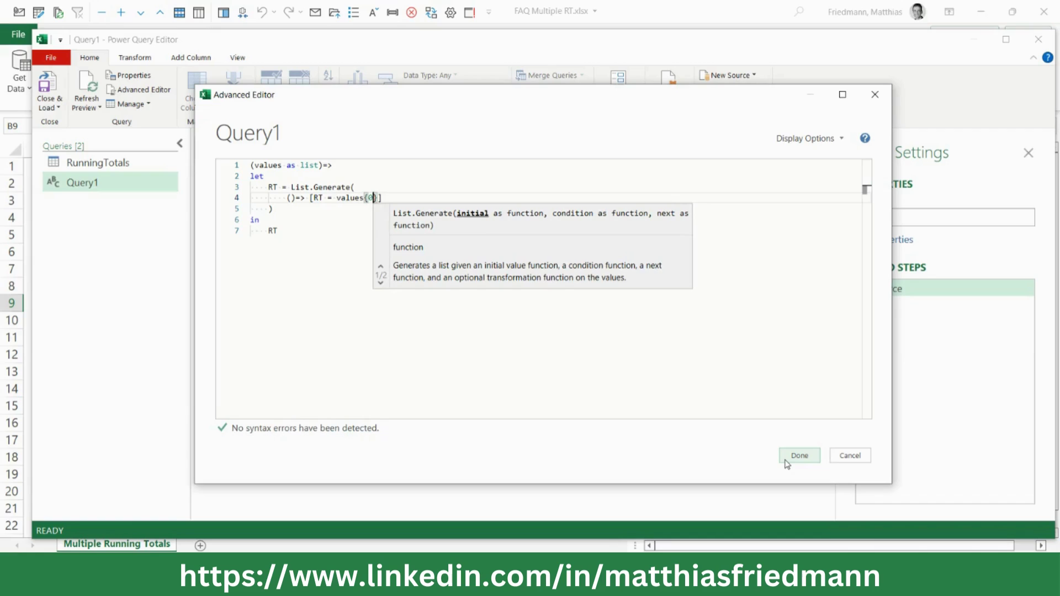
{"action": "key", "text": "Right"}
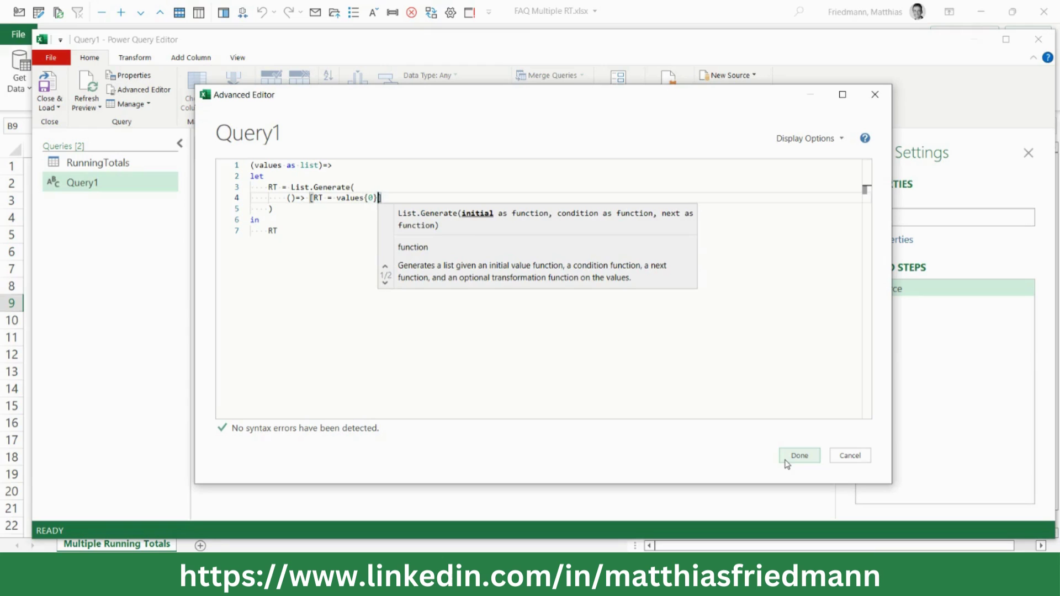
{"action": "type", "text": ", "}
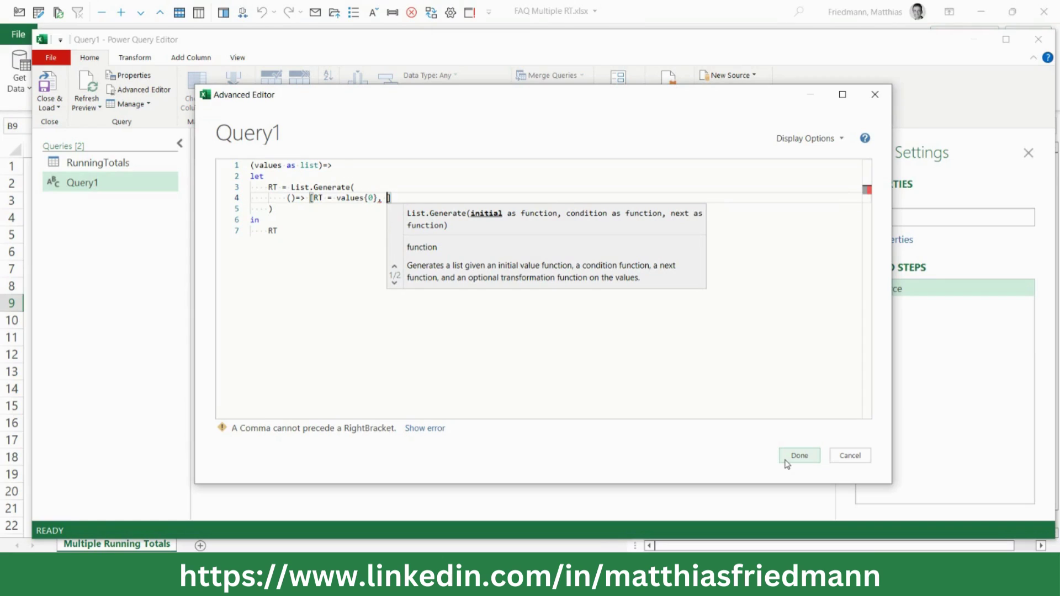
{"action": "type", "text": "l"}
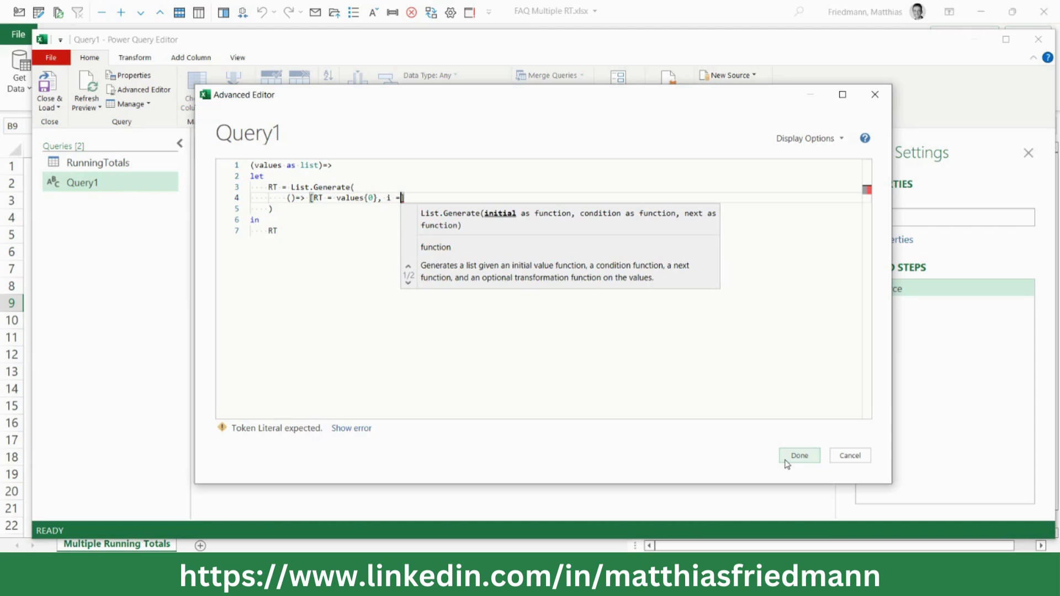
{"action": "type", "text": "0"}
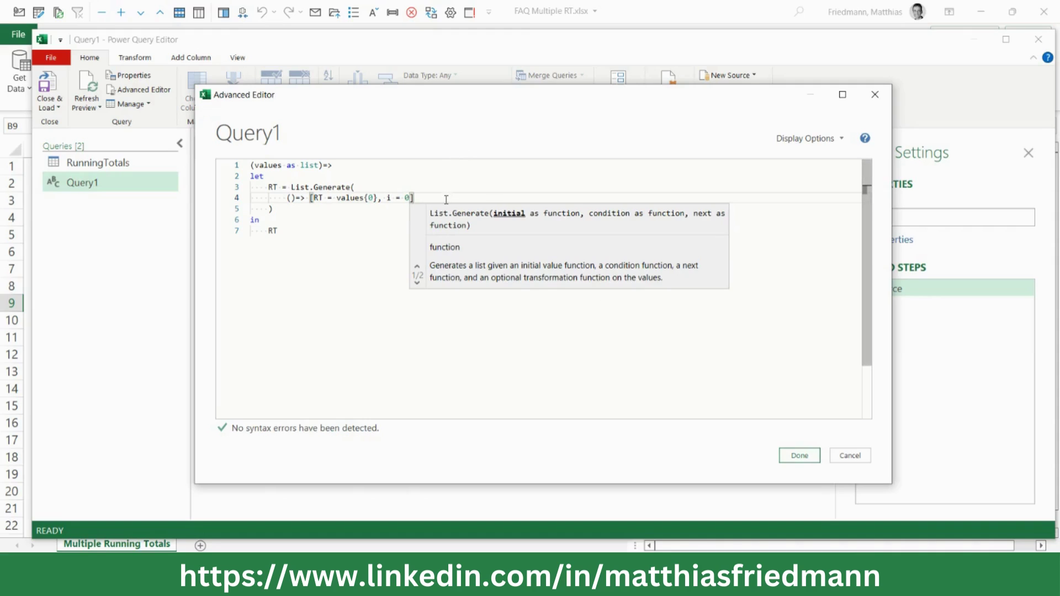
{"action": "left_click", "coordinate": [445, 200]}
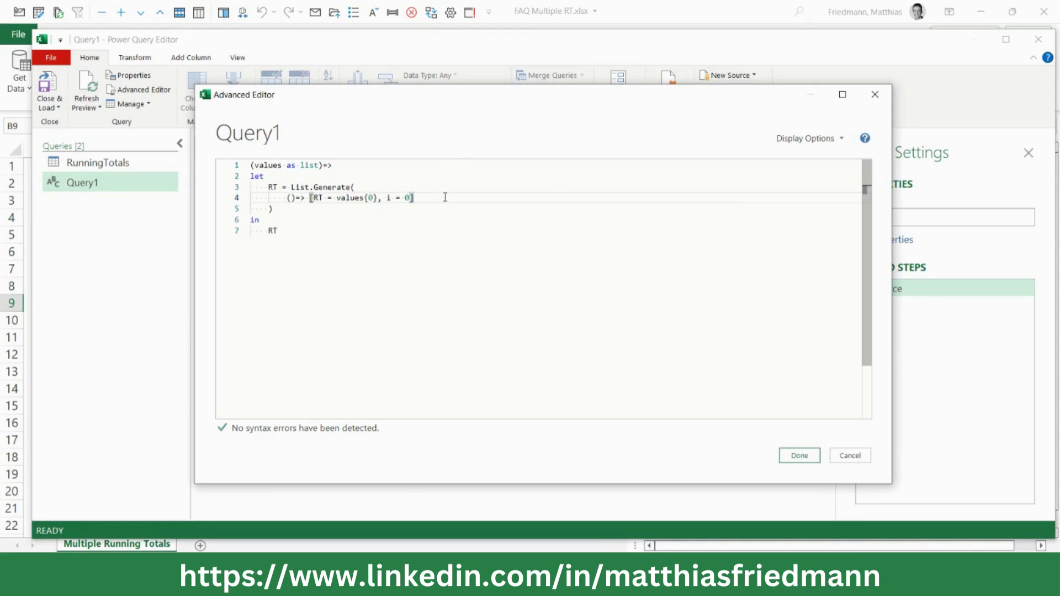
{"action": "type", "text": ","}
Step: Add the condition each [i] < List.Count(values) as List.Generate's second argument
{"action": "key", "text": "BackSpace"}
{"action": "type", "text": ","}
{"action": "key", "text": "Return"}
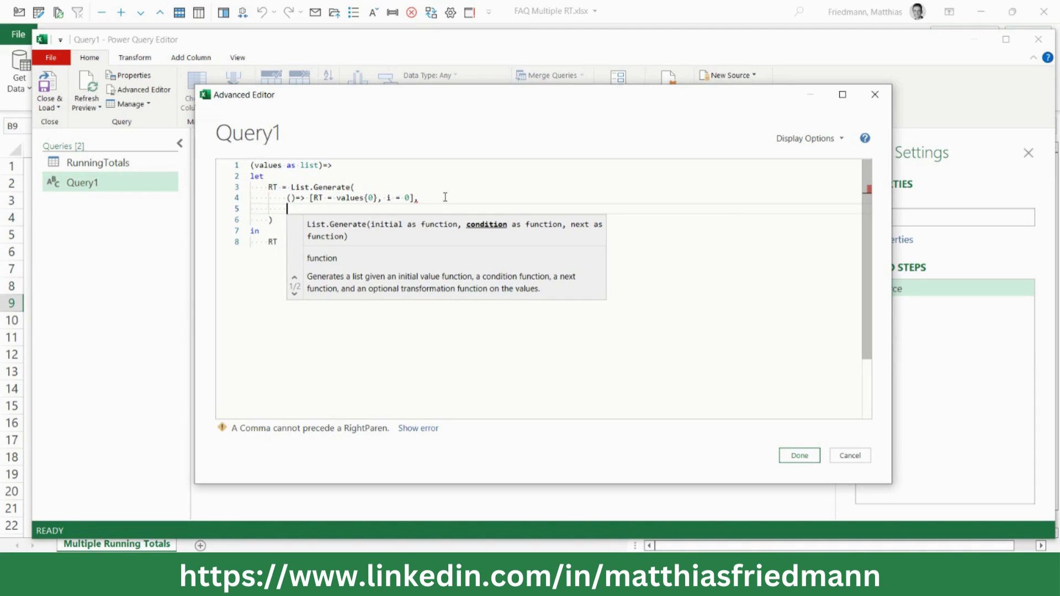
{"action": "type", "text": "ea"}
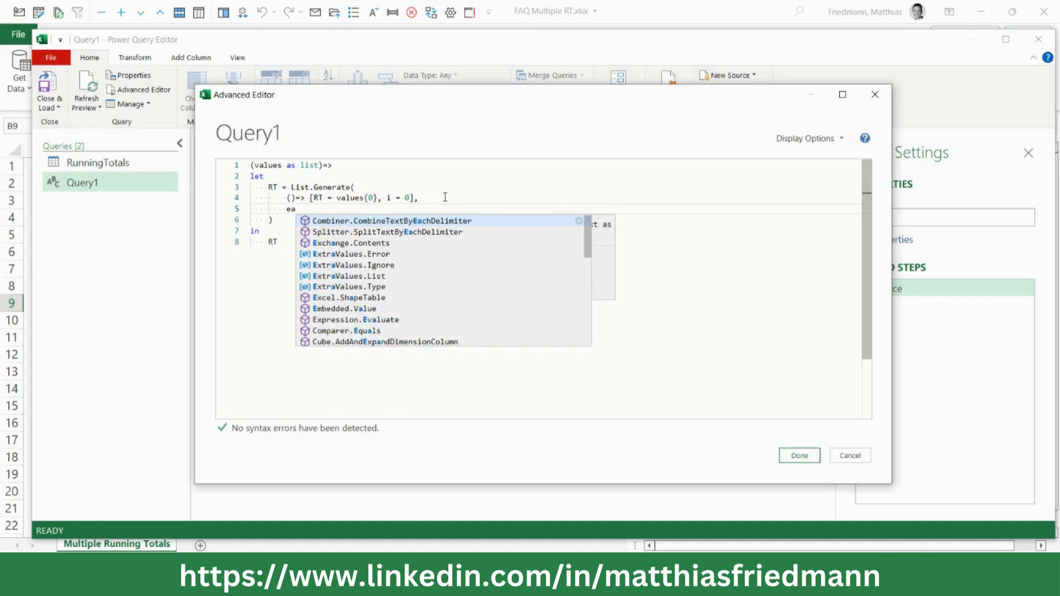
{"action": "type", "text": "ch "}
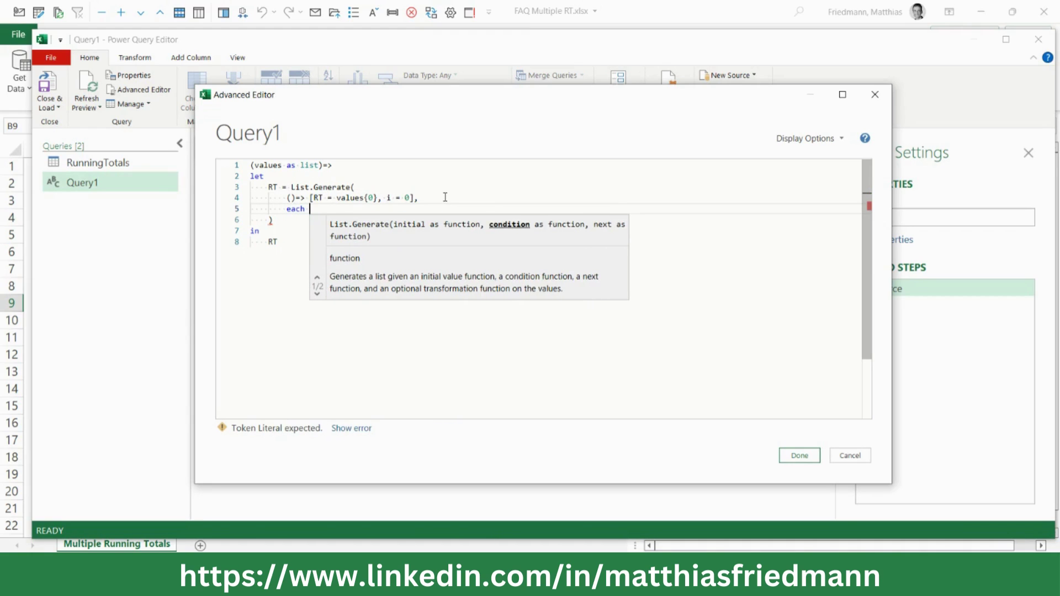
{"action": "type", "text": "["}
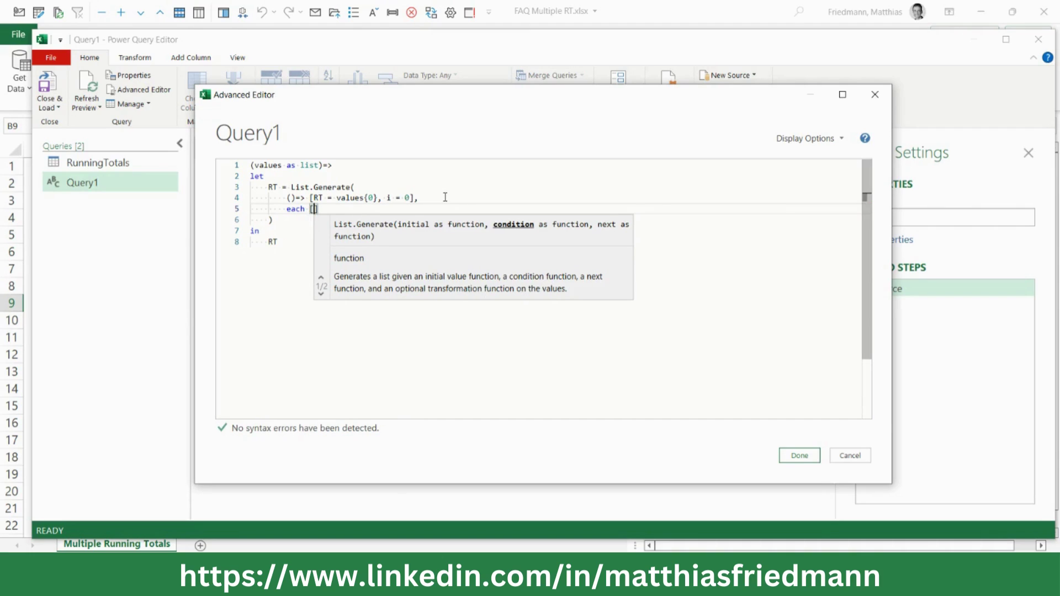
{"action": "type", "text": "i"}
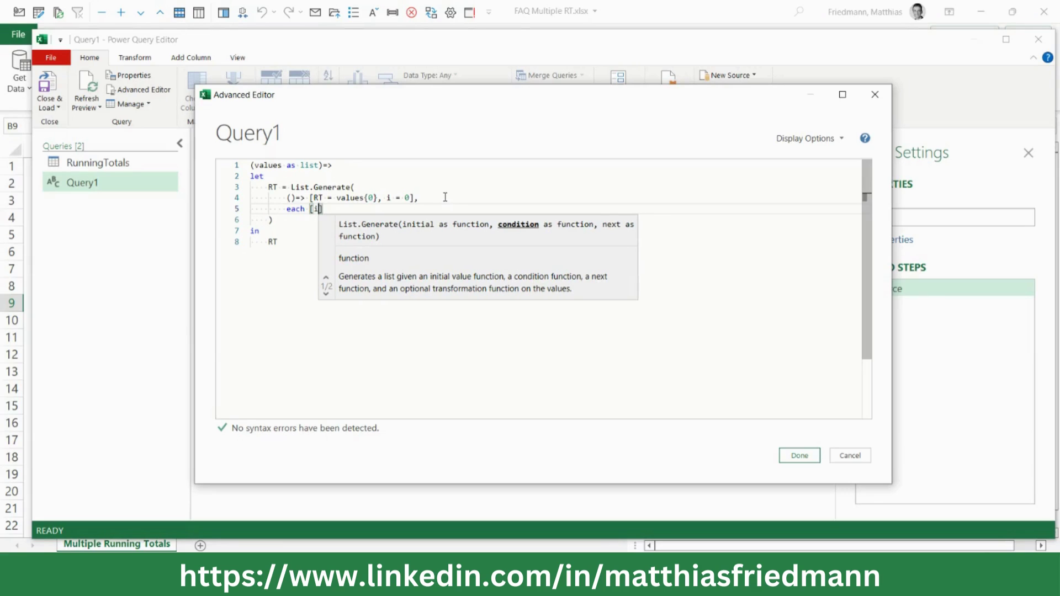
{"action": "type", "text": "]"}
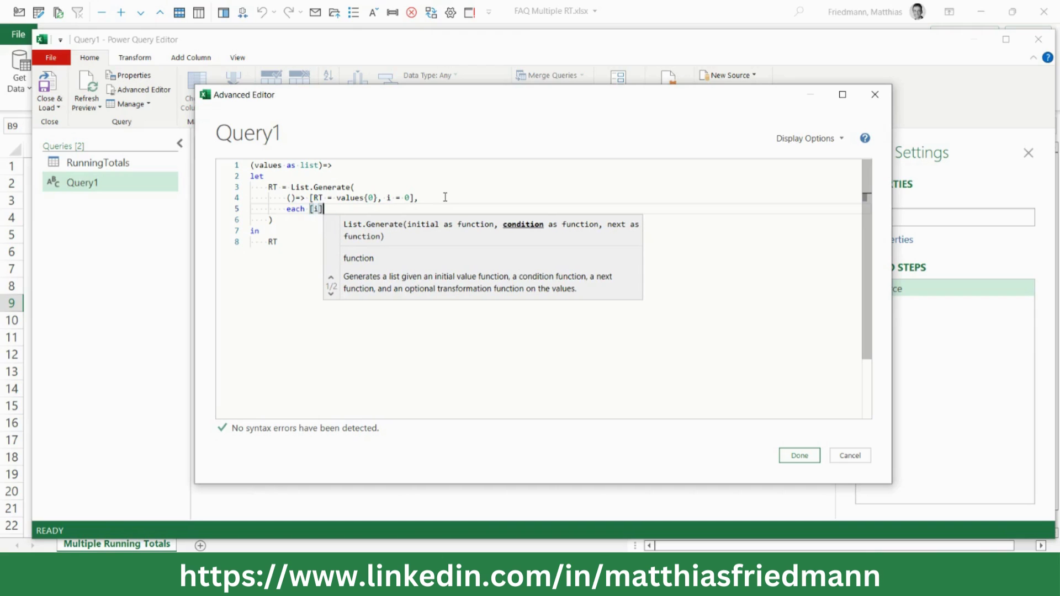
{"action": "type", "text": " <"}
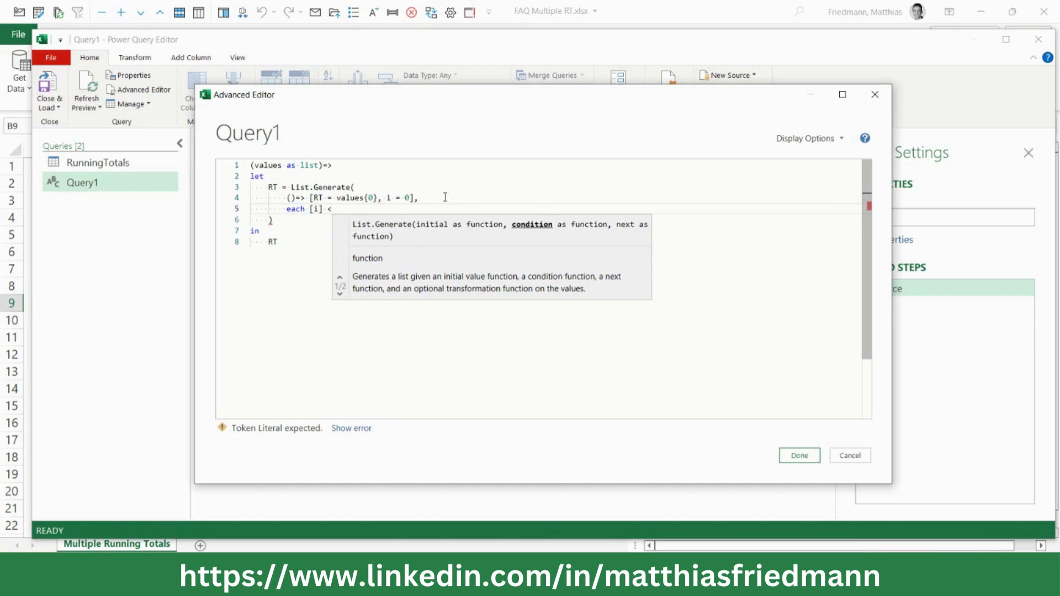
{"action": "type", "text": " listc"}
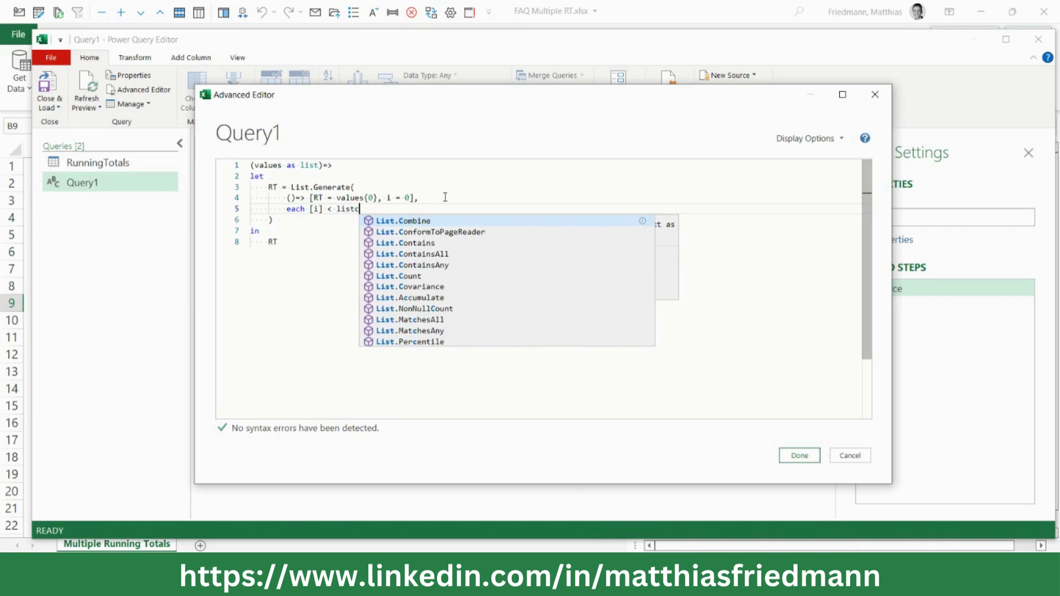
{"action": "type", "text": "ou"}
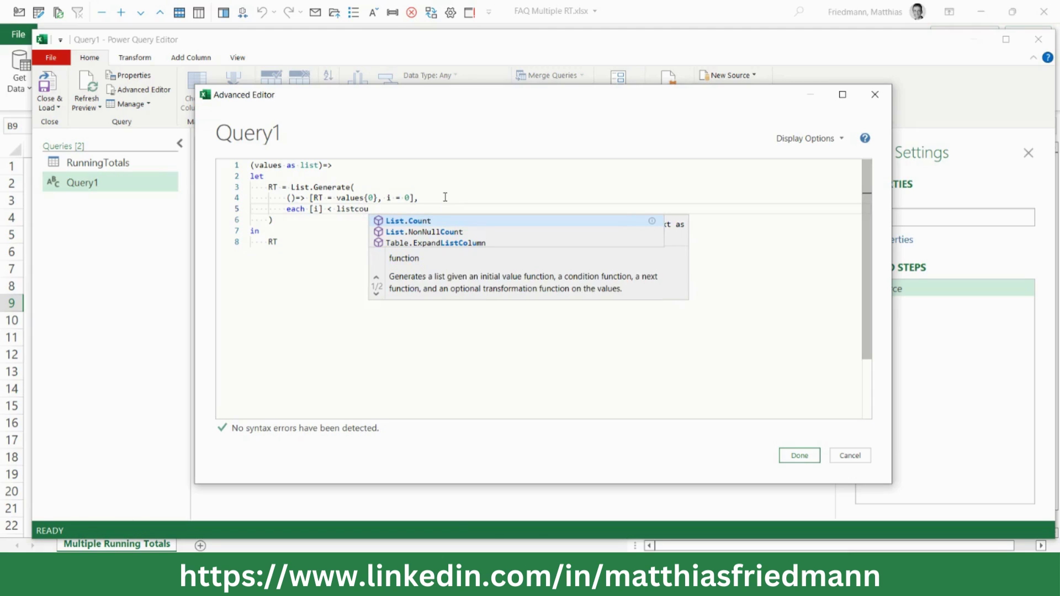
{"action": "key", "text": "Tab"}
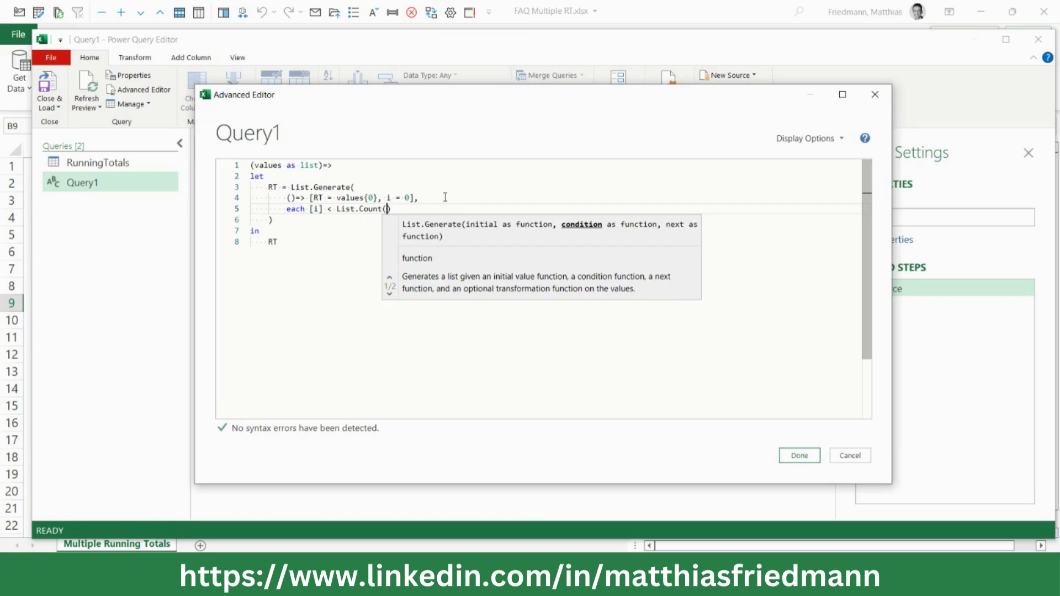
{"action": "type", "text": "(values)"}
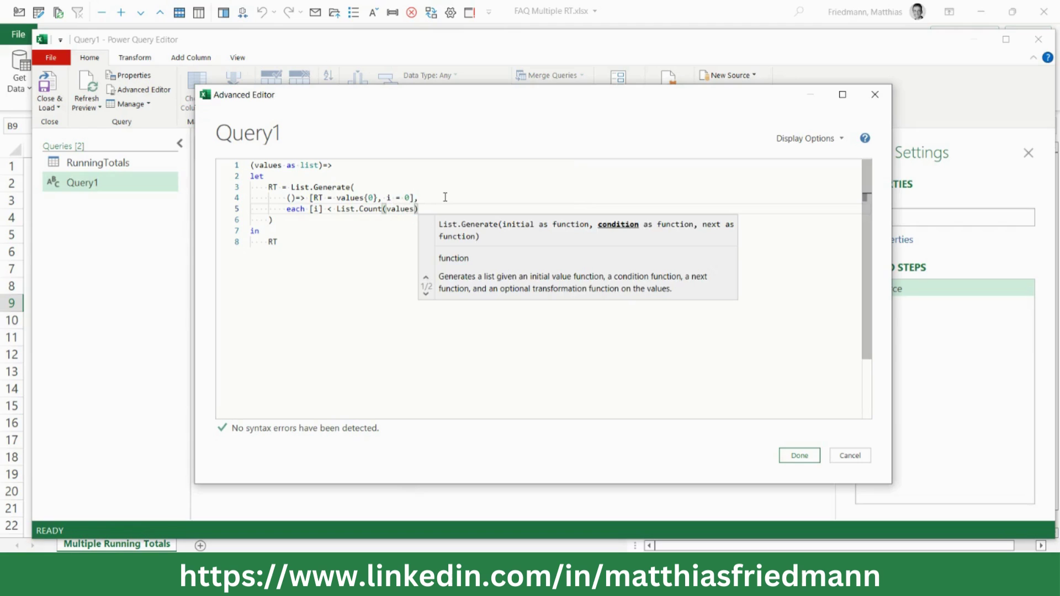
{"action": "type", "text": ","}
Step: Add the next function each [RT = [RT] + values{[i]+1}, i = [i]+1] on line 6
{"action": "key", "text": "Return"}
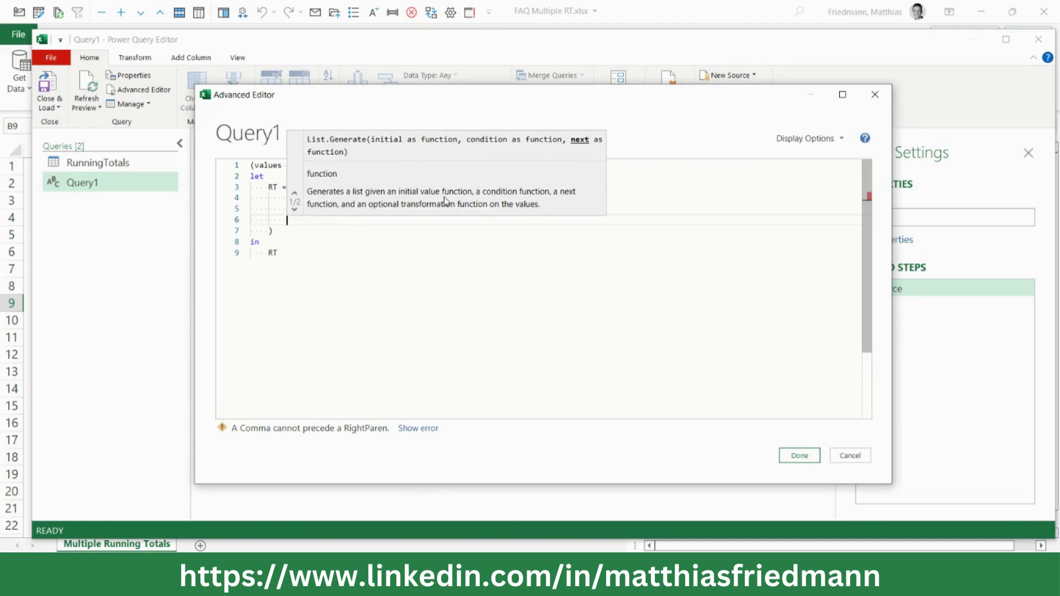
{"action": "type", "text": "each"}
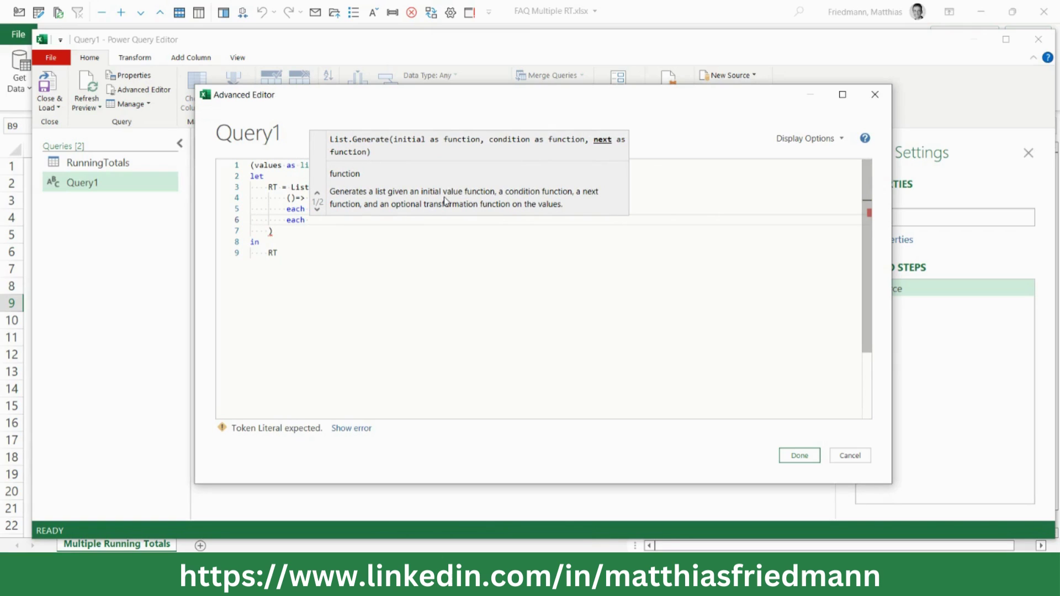
{"action": "type", "text": " ["}
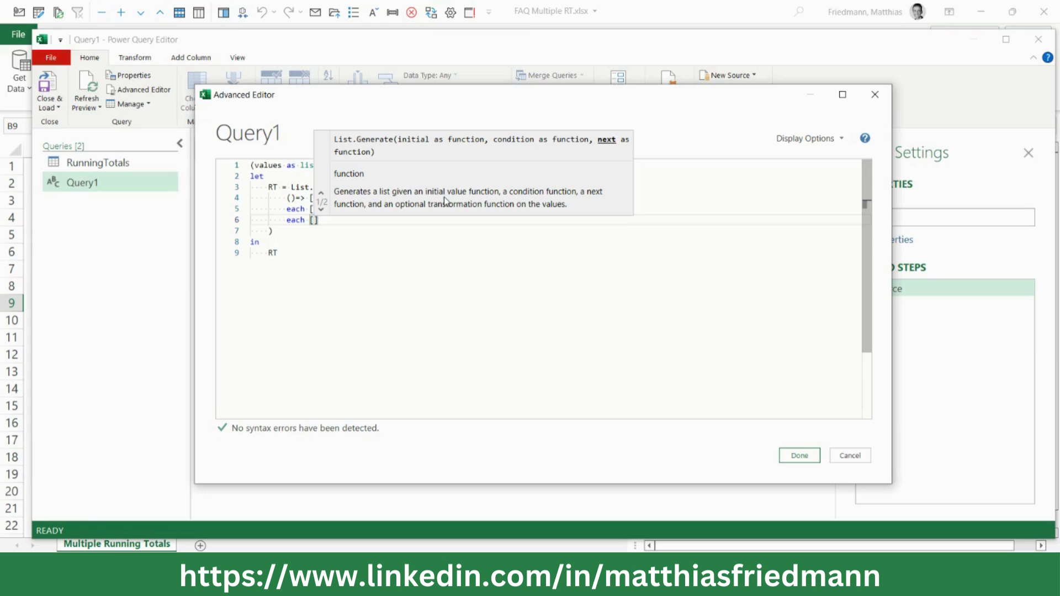
{"action": "type", "text": "RT"}
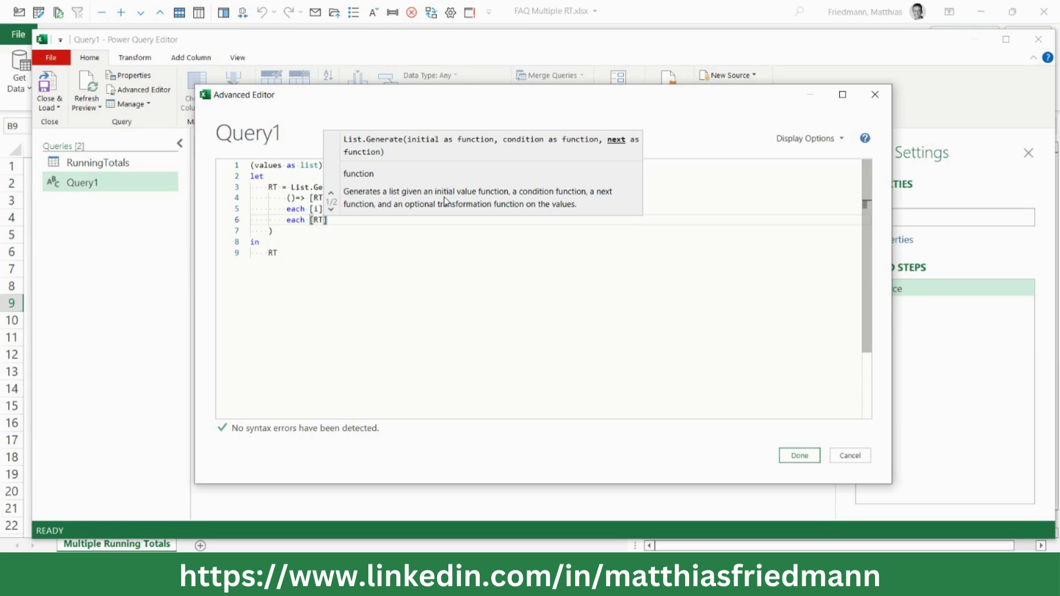
{"action": "type", "text": " = "}
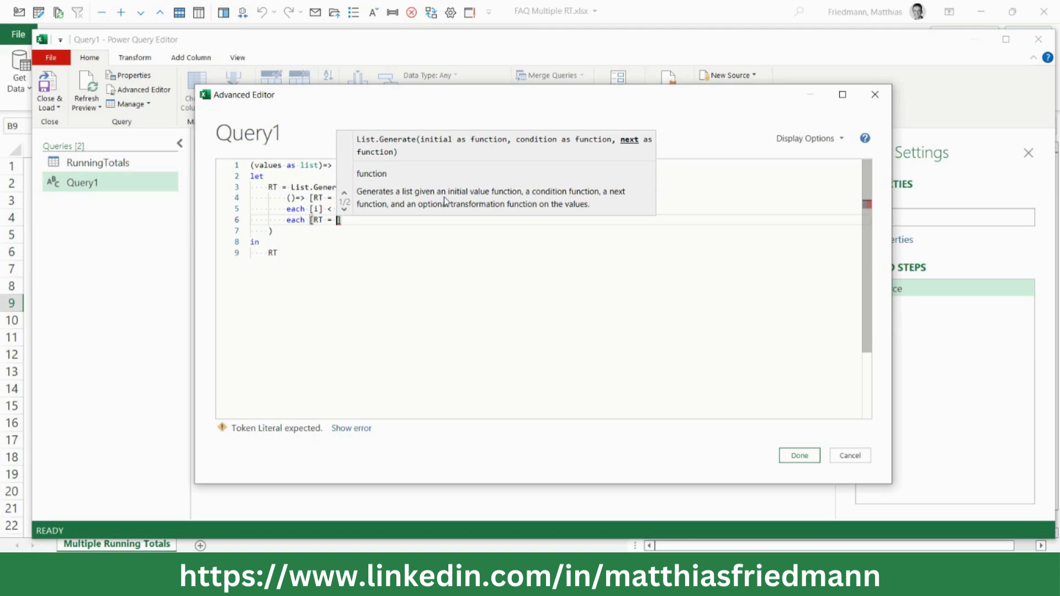
{"action": "type", "text": "["}
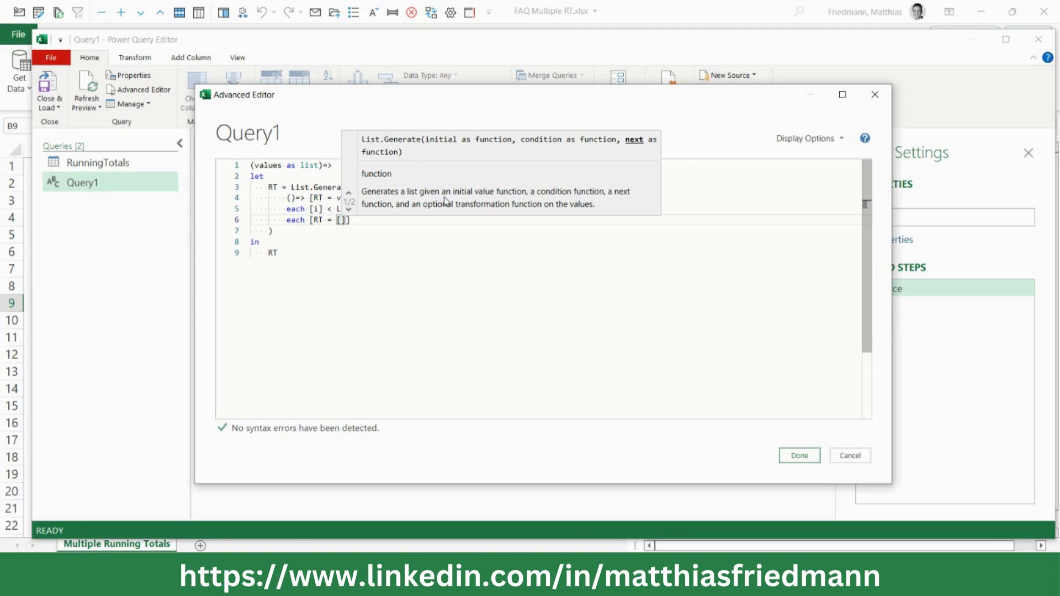
{"action": "type", "text": "RT"}
{"action": "key", "text": "Right"}
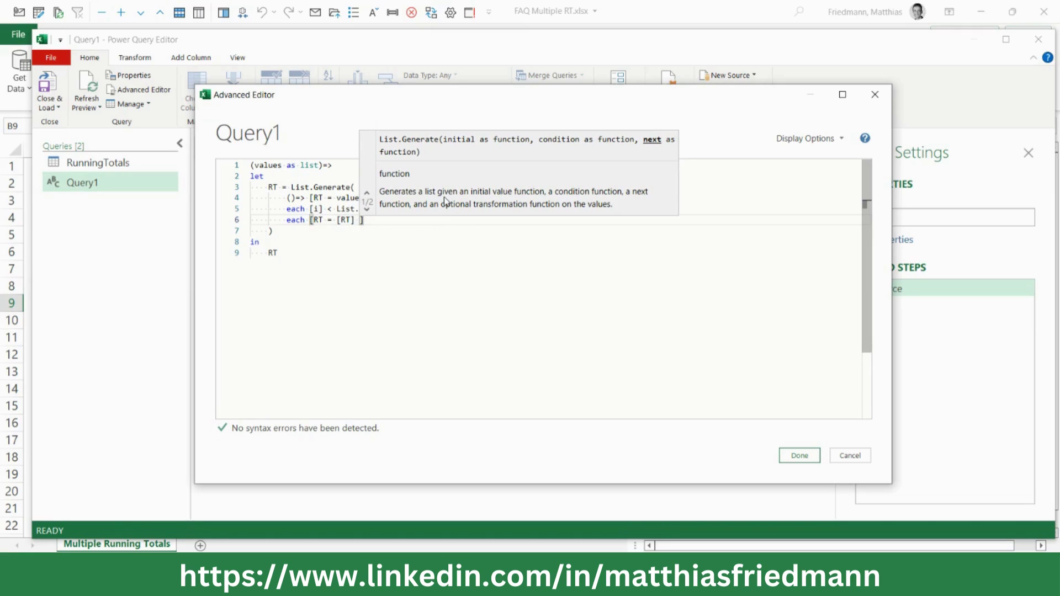
{"action": "type", "text": "+ values"}
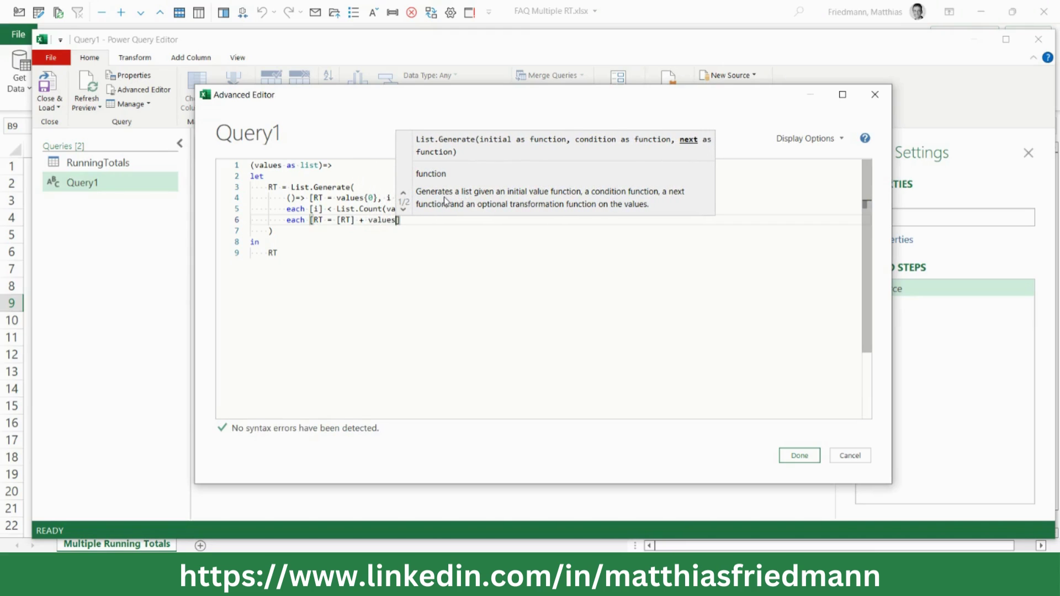
{"action": "type", "text": "{"}
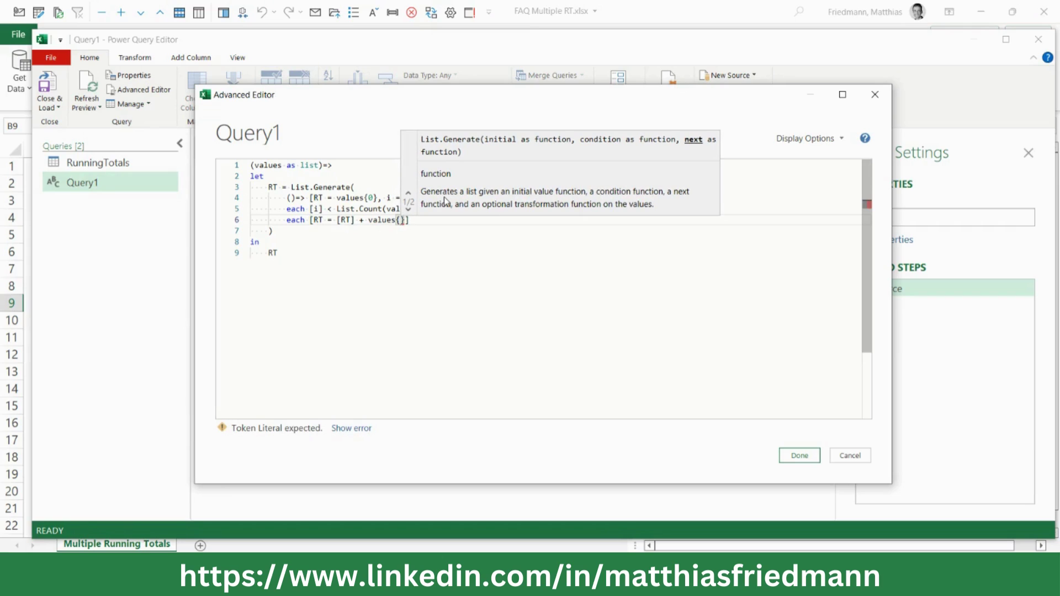
{"action": "type", "text": "["}
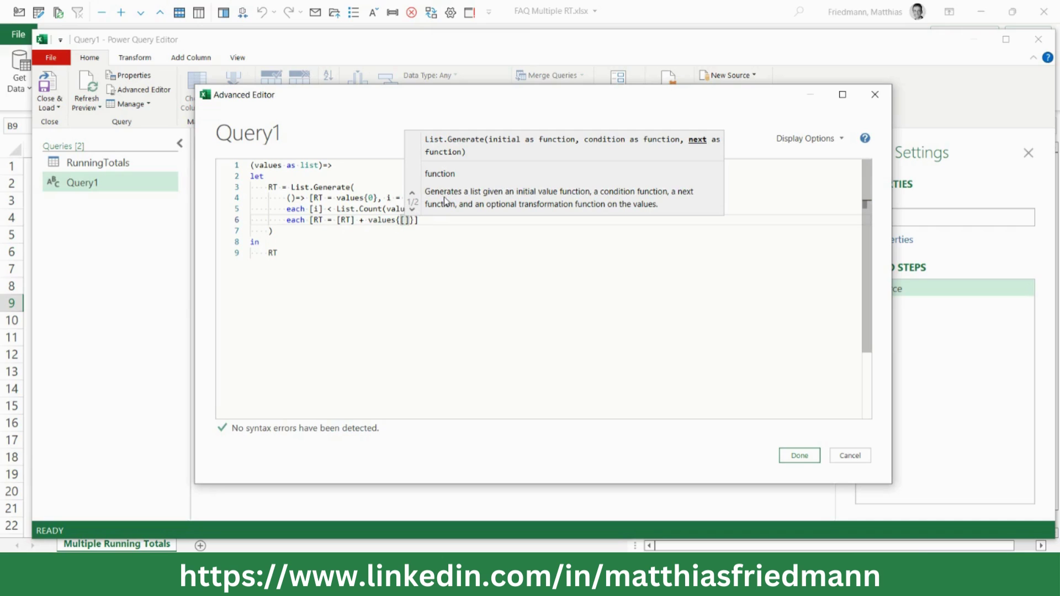
{"action": "type", "text": "i"}
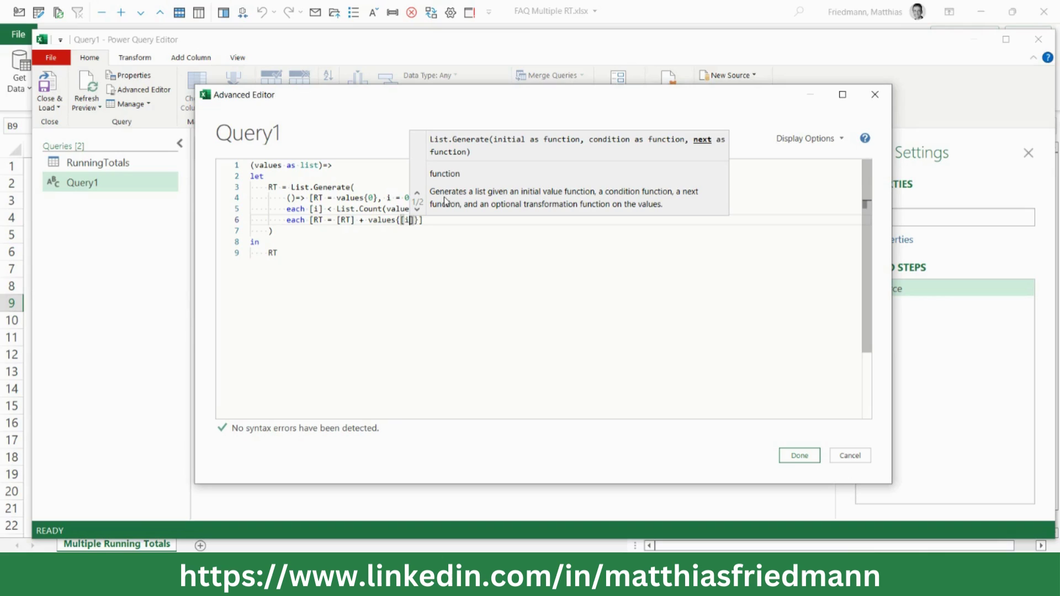
{"action": "type", "text": "]"}
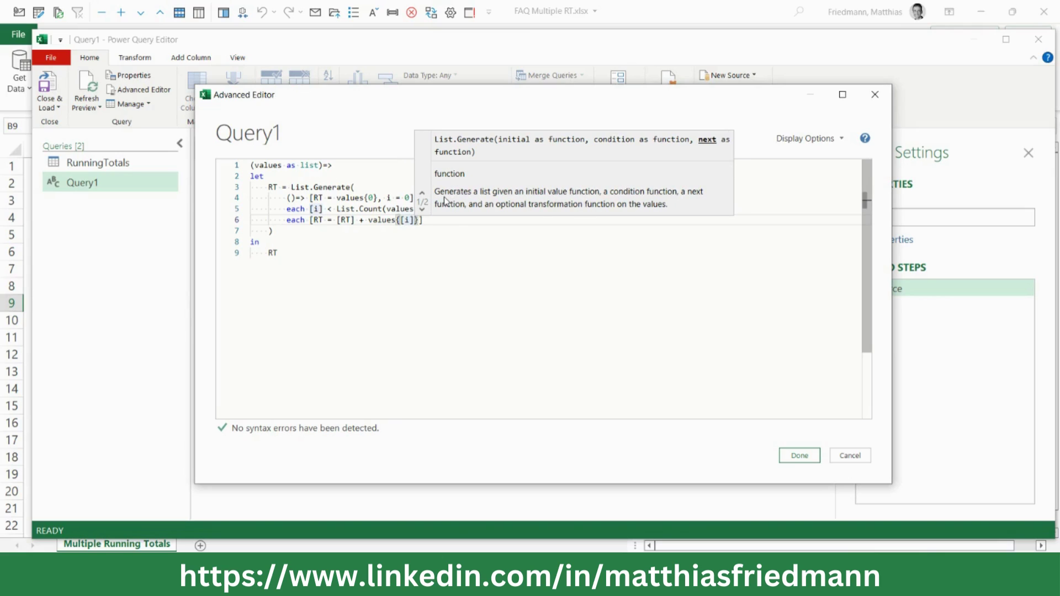
{"action": "type", "text": "+1}, "}
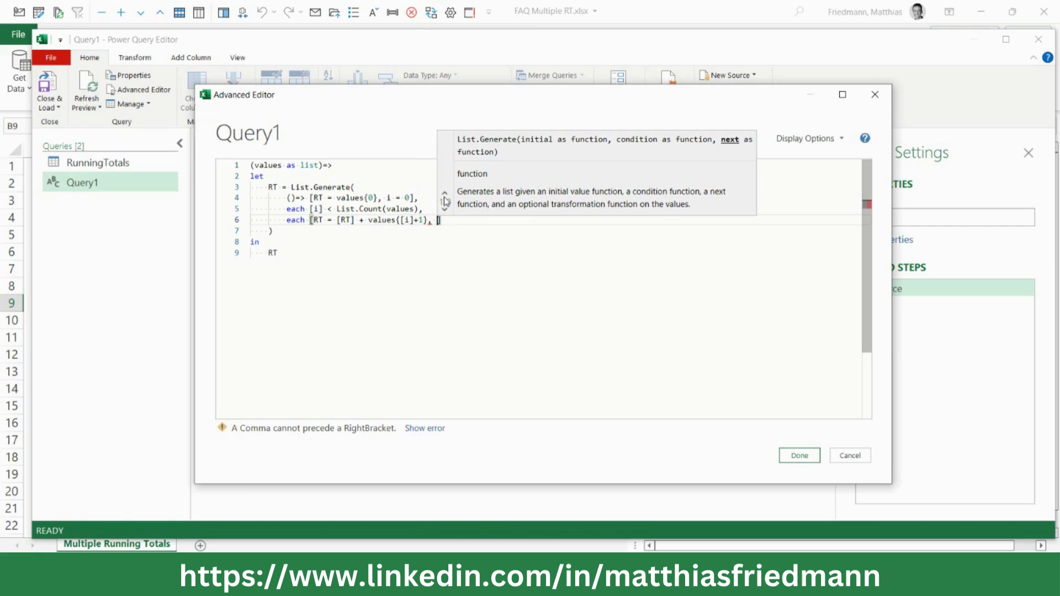
{"action": "type", "text": "i"}
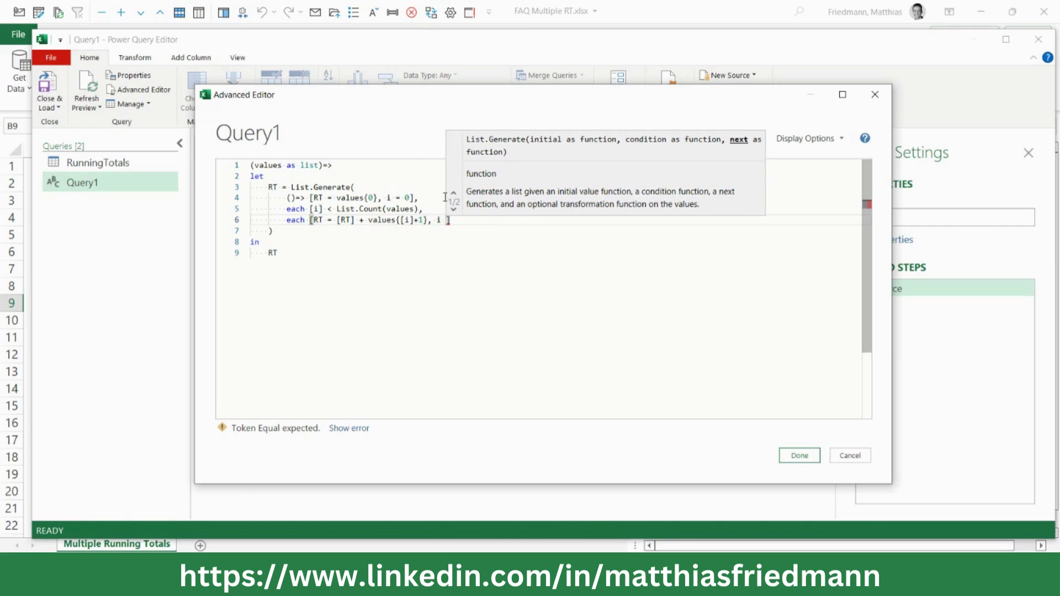
{"action": "type", "text": " = "}
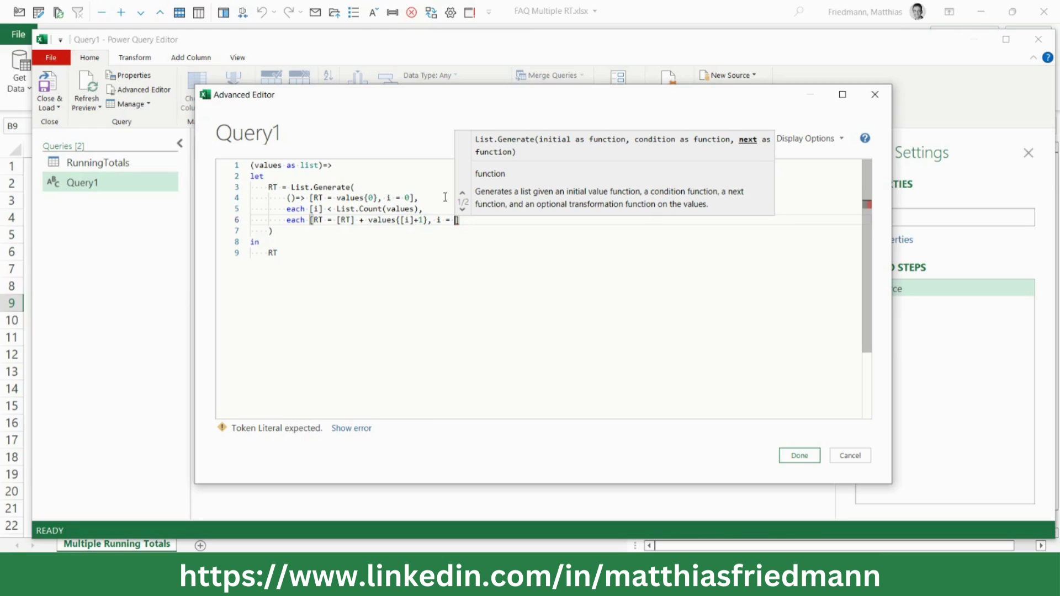
{"action": "type", "text": "i"}
{"action": "type", "text": "i"}
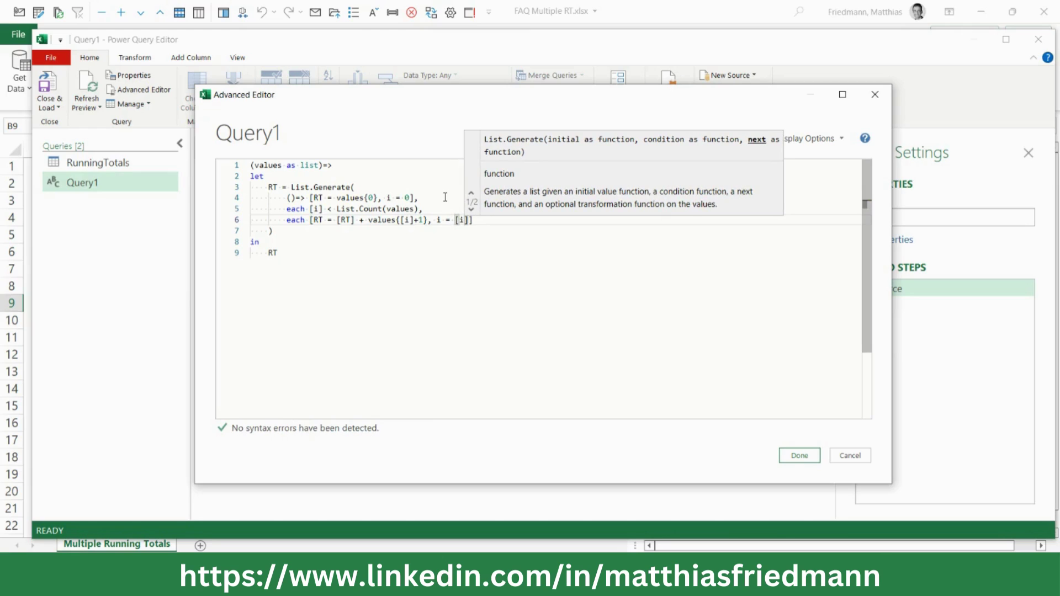
{"action": "type", "text": "]+1"}
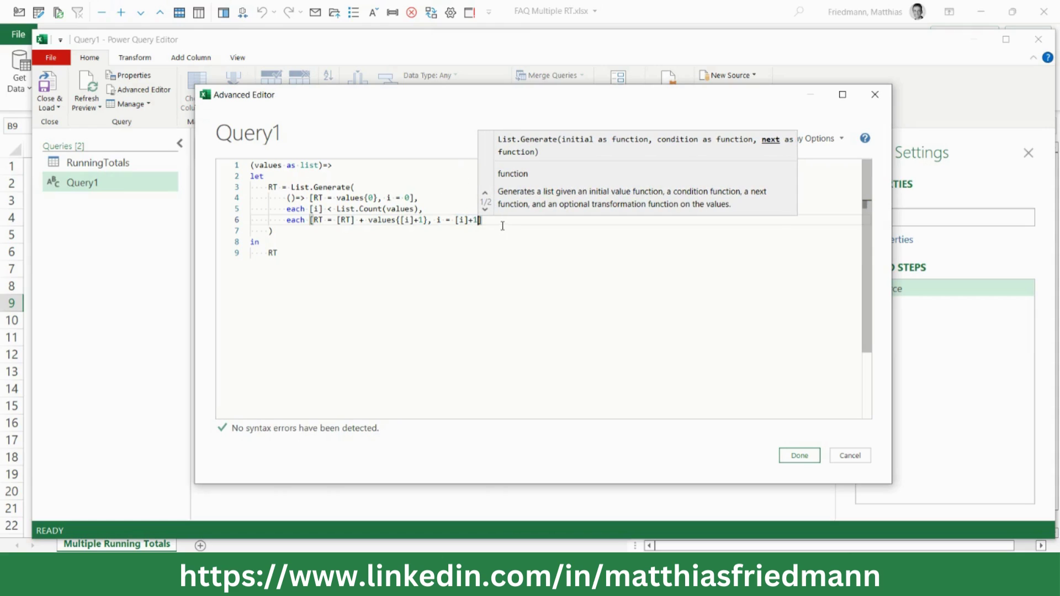
{"action": "key", "text": "Escape"}
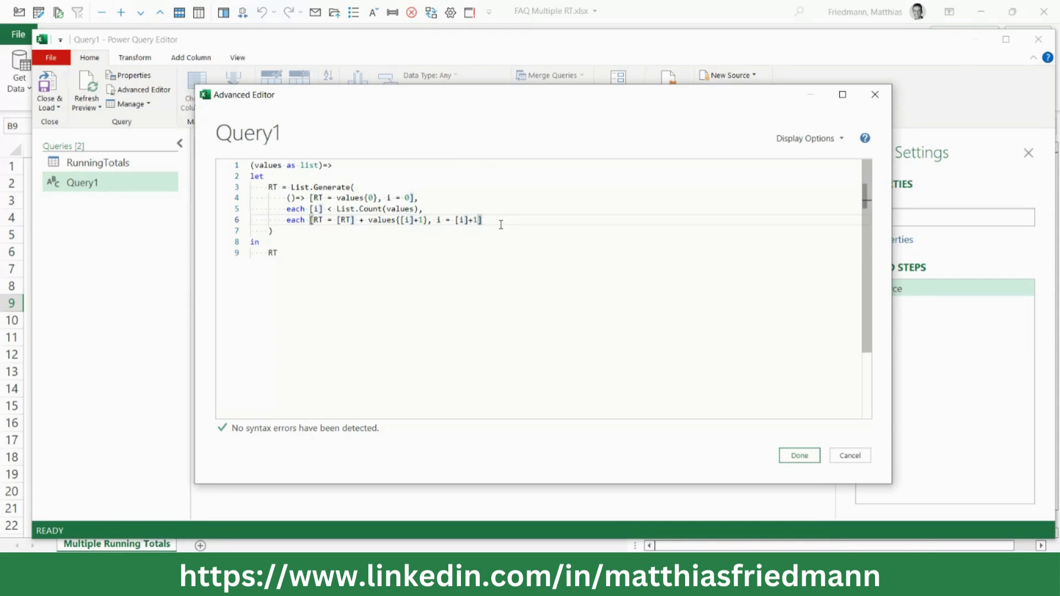
{"action": "type", "text": ","}
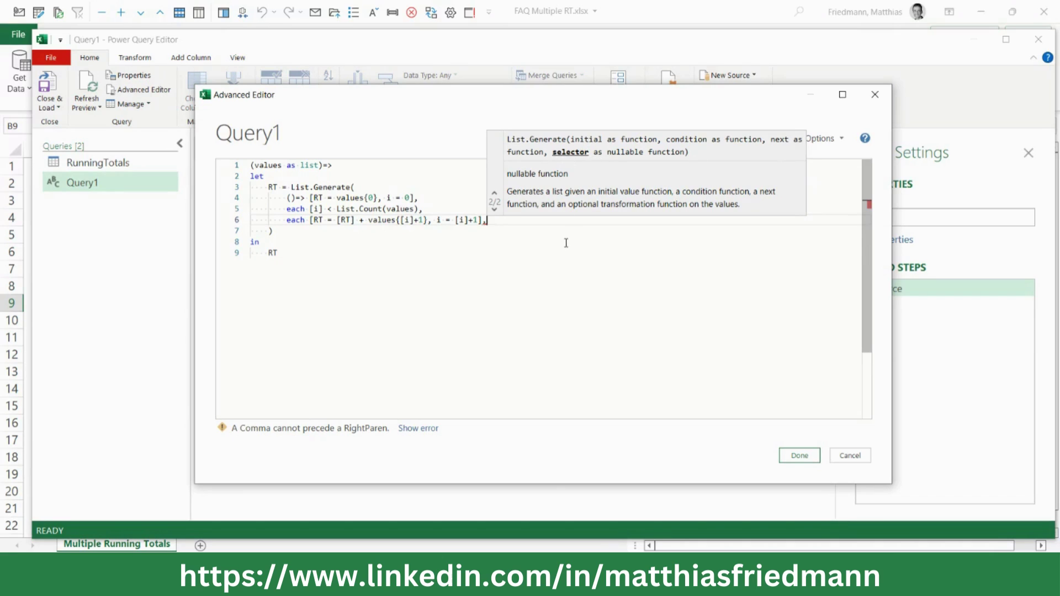
Step: Add the selector each [RT] on line 7 and save the code with Done
{"action": "key", "text": "Return"}
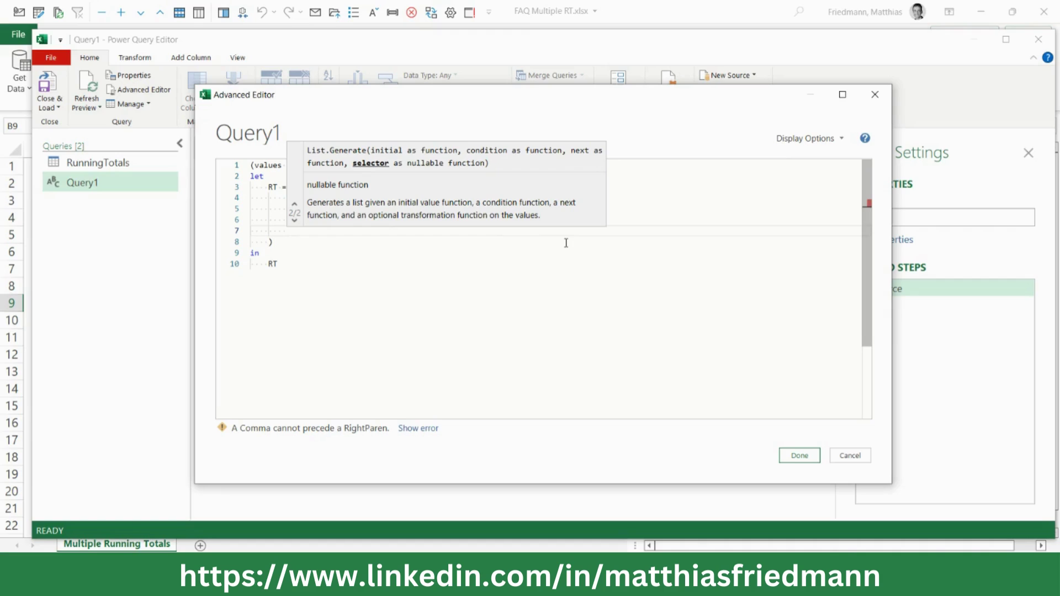
{"action": "type", "text": "each "}
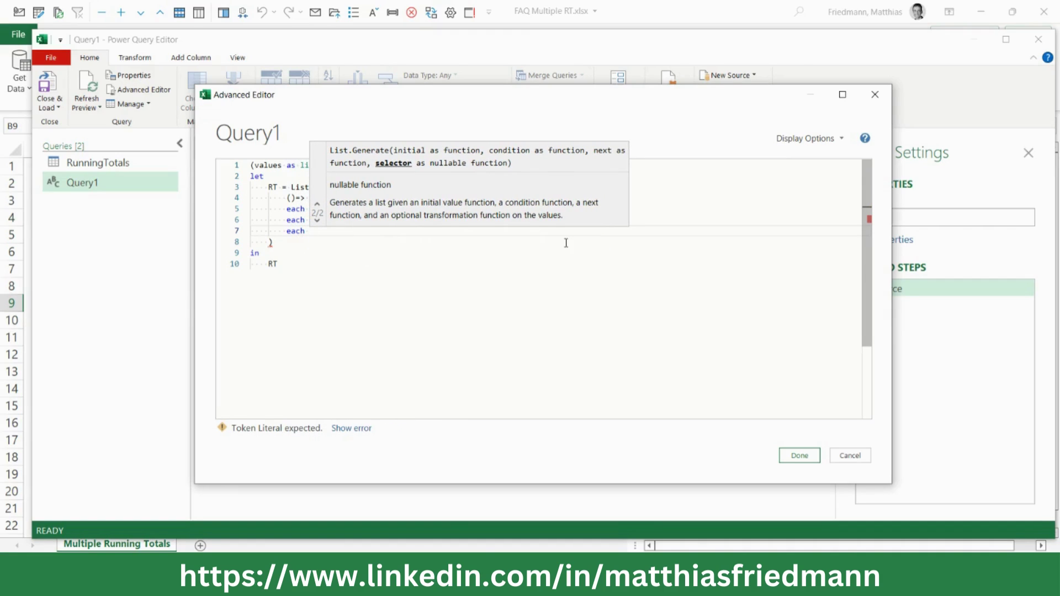
{"action": "type", "text": "["}
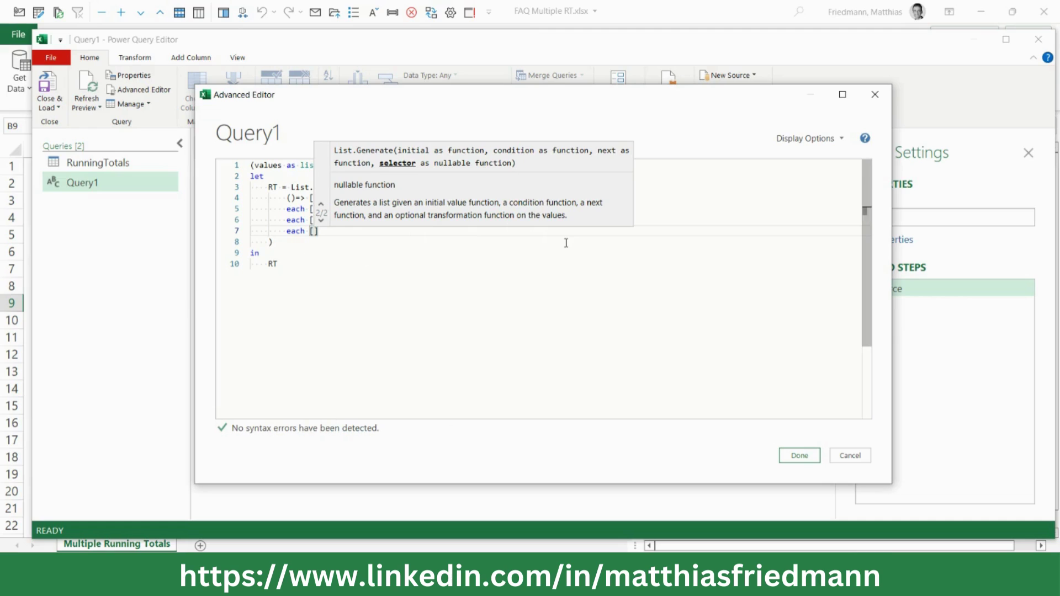
{"action": "type", "text": "RT"}
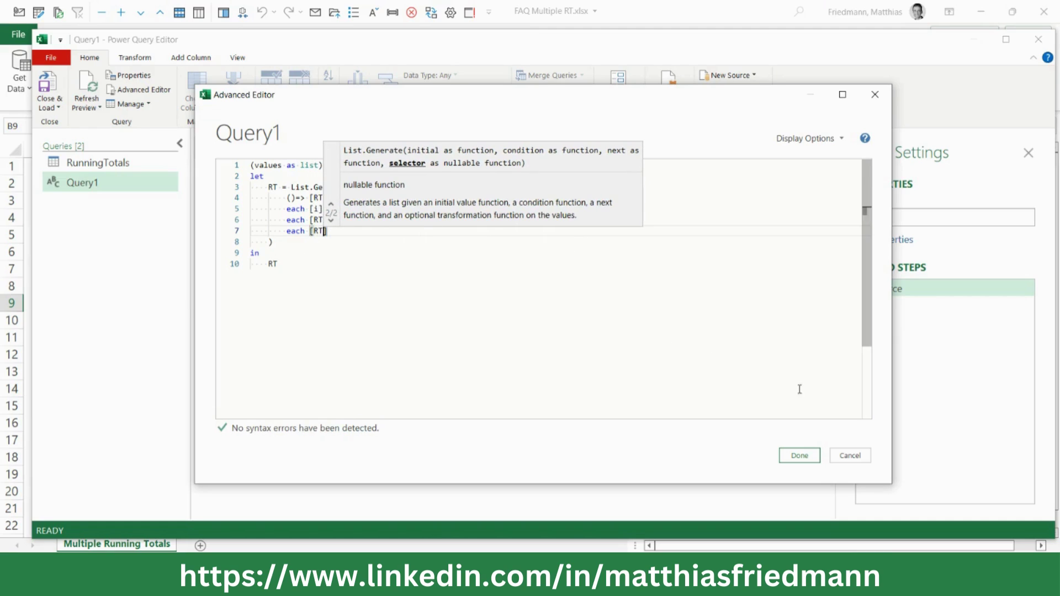
{"action": "left_click", "coordinate": [791, 456]}
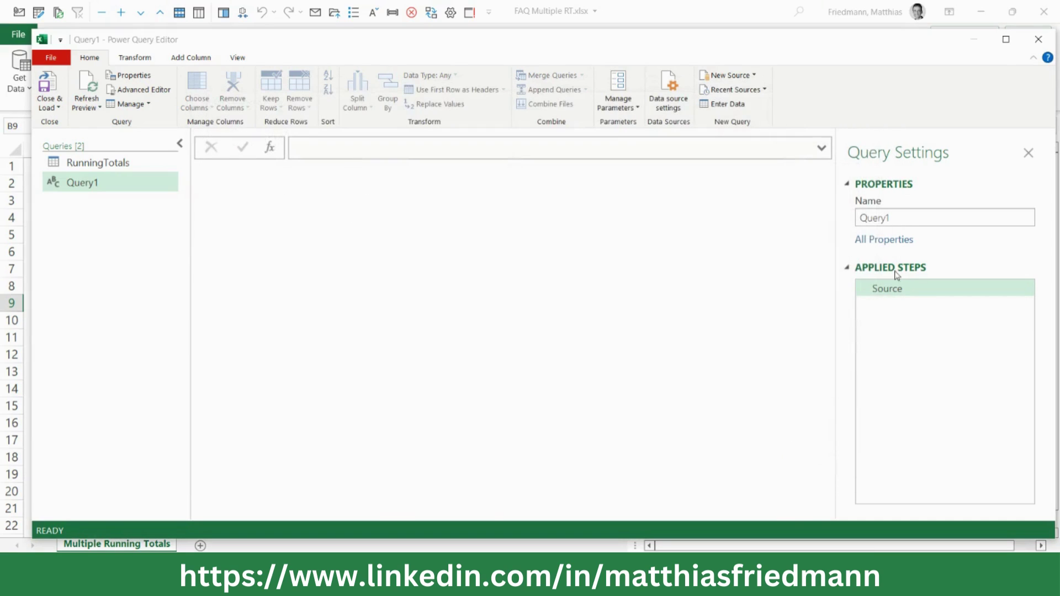
Step: Rename Query1 to fxRunningTotal and return to the RunningTotals query
{"action": "double_click", "coordinate": [874, 218]}
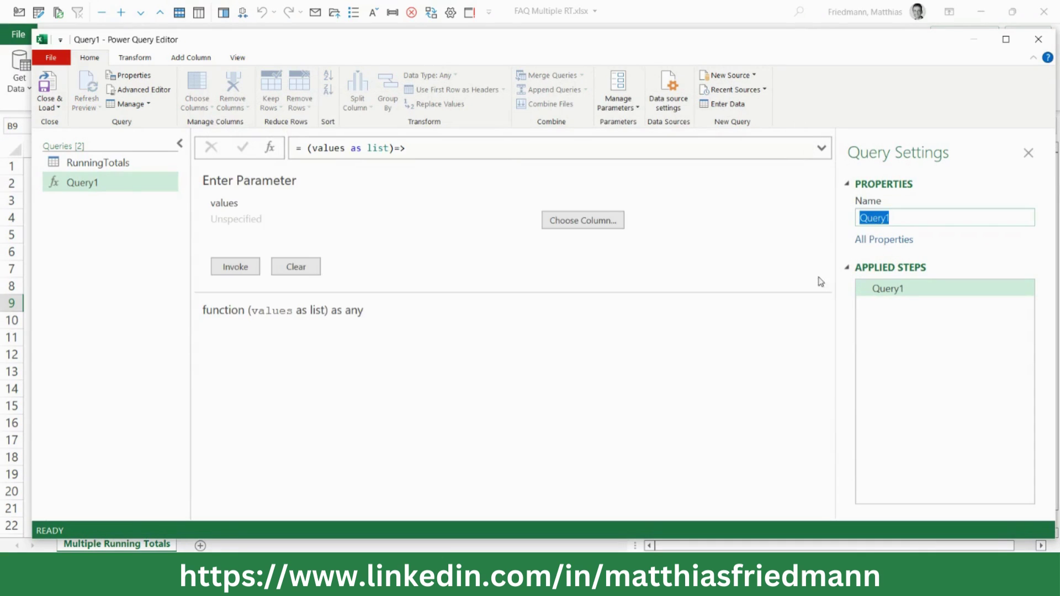
{"action": "key", "text": "BackSpace"}
{"action": "type", "text": "fx"}
{"action": "type", "text": "RunningTotal"}
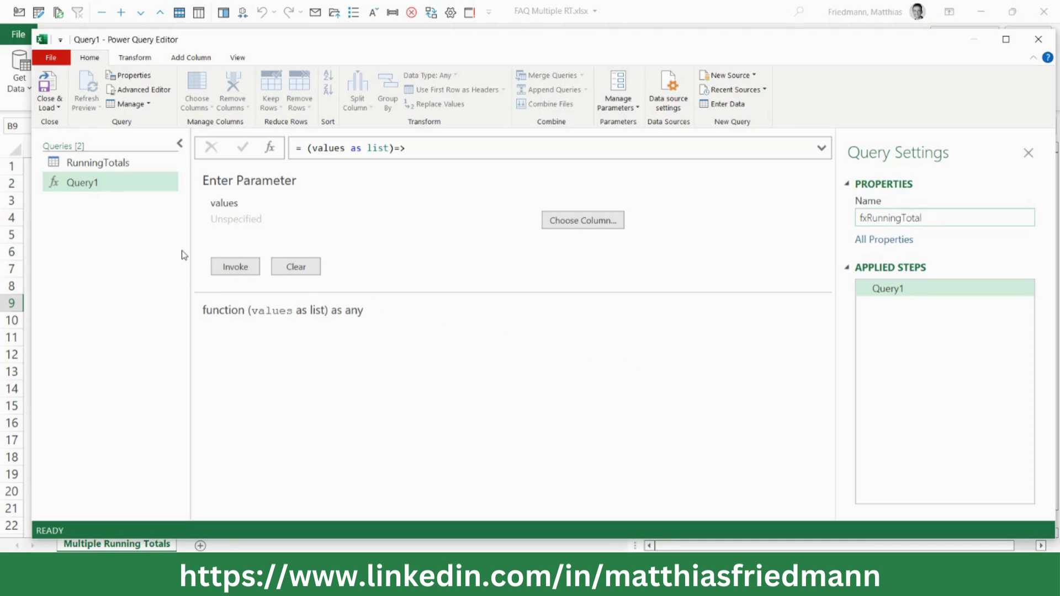
{"action": "left_click", "coordinate": [138, 164]}
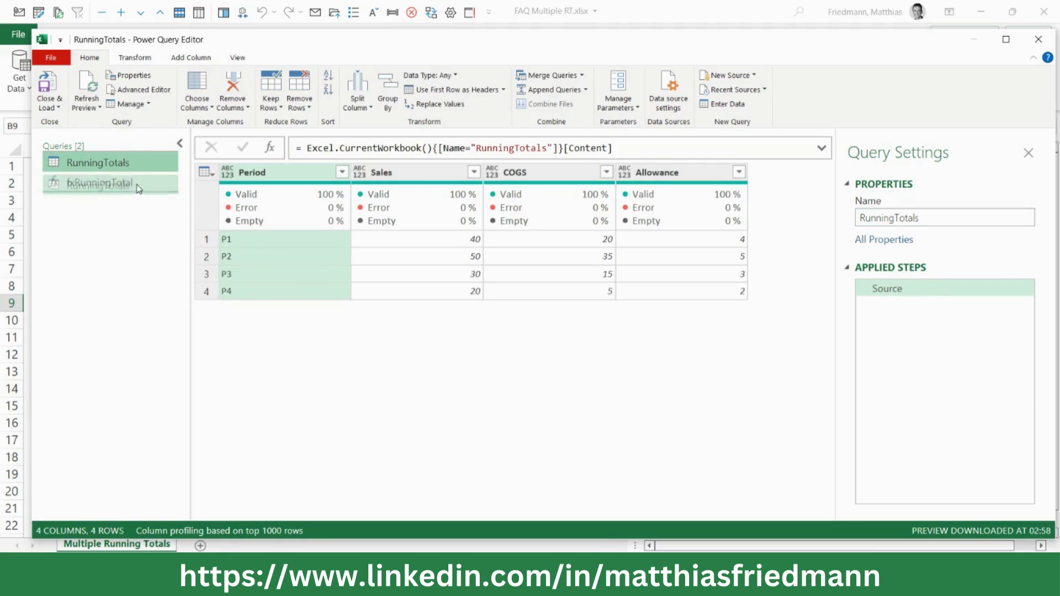
Step: Move RunningTotals below fxRunningTotal and add a custom step wrapping Source in Table.FromColumns
{"action": "left_click_drag", "start_coordinate": [138, 164], "coordinate": [138, 190]}
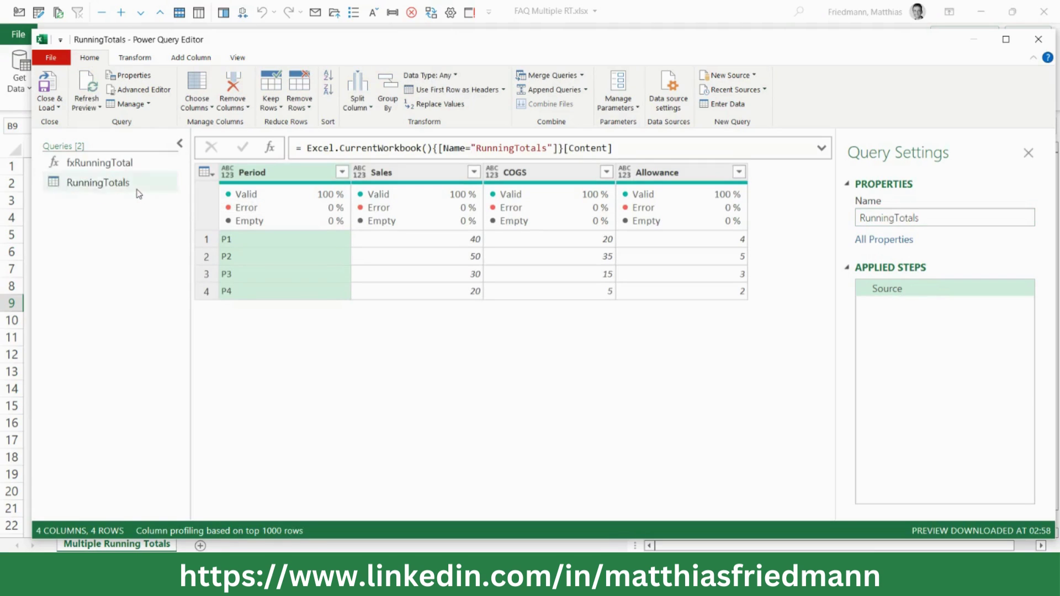
{"action": "left_click", "coordinate": [270, 149]}
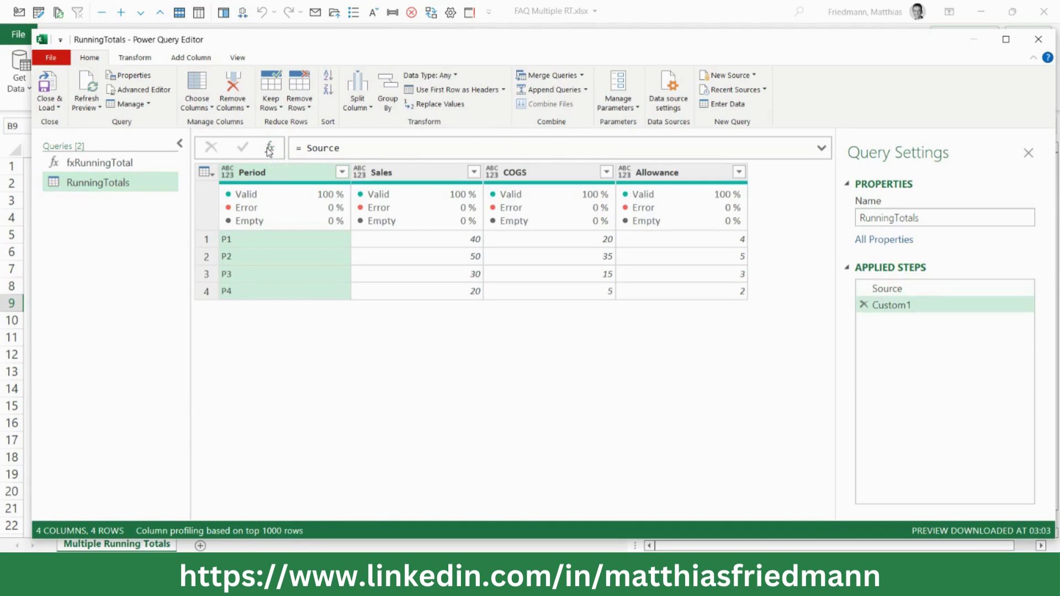
{"action": "double_click", "coordinate": [324, 148]}
{"action": "type", "text": "tabl"}
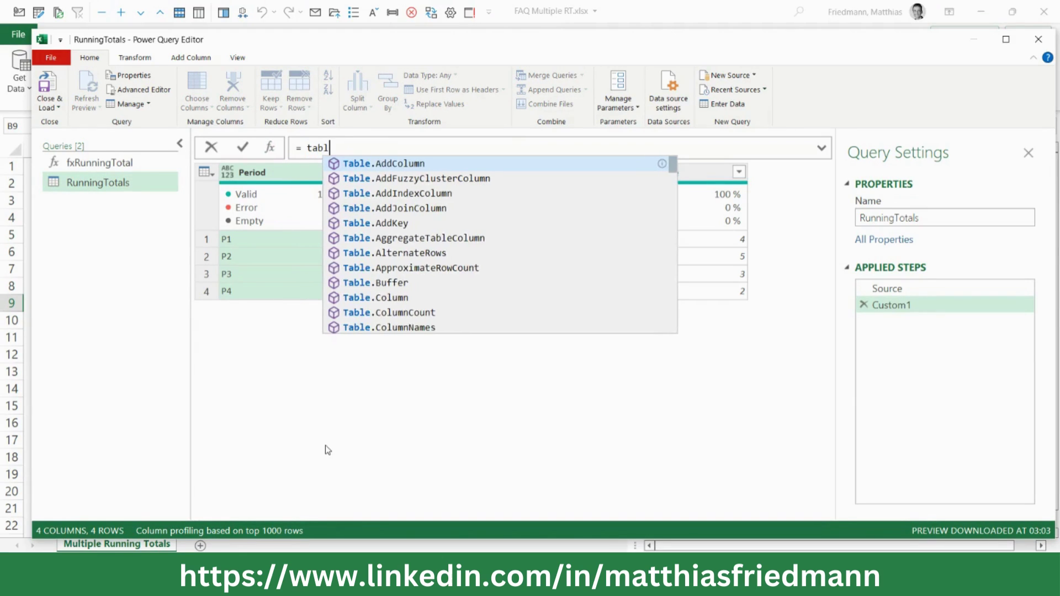
{"action": "type", "text": "efr"}
{"action": "key", "text": "Tab"}
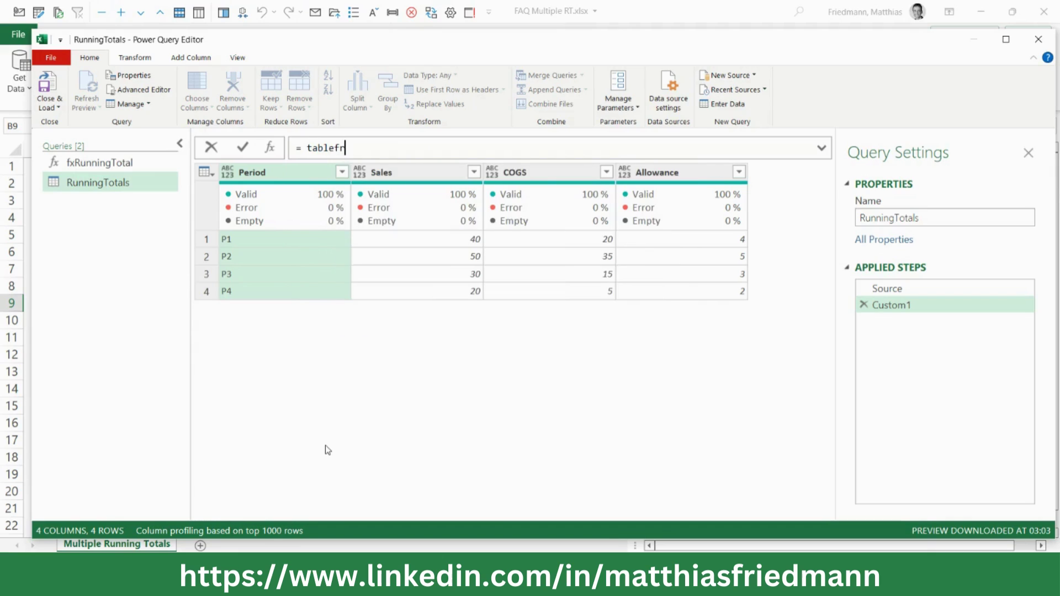
{"action": "type", "text": "("}
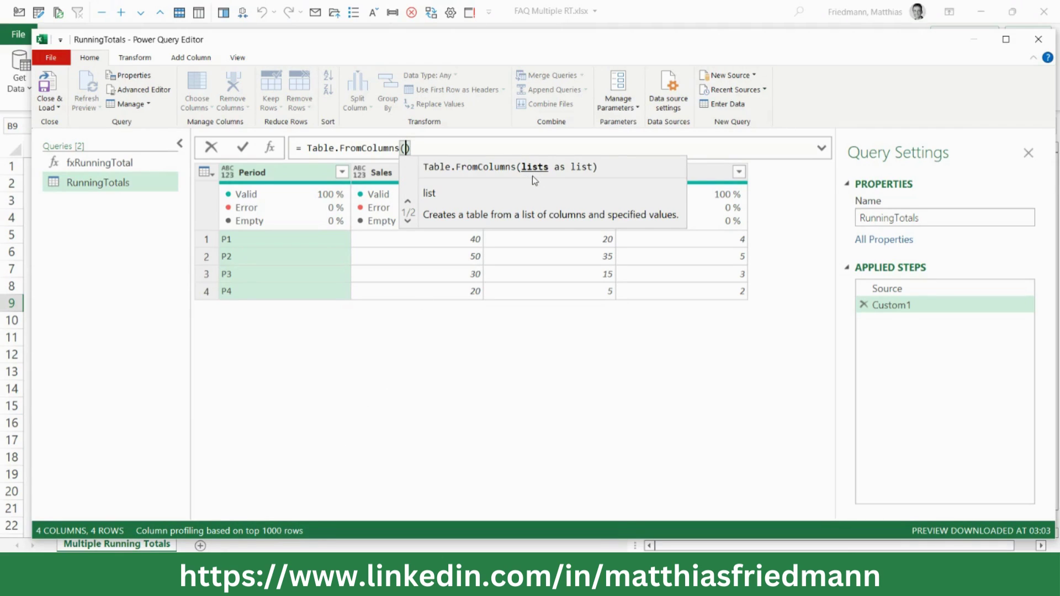
{"action": "key", "text": "shift+Return"}
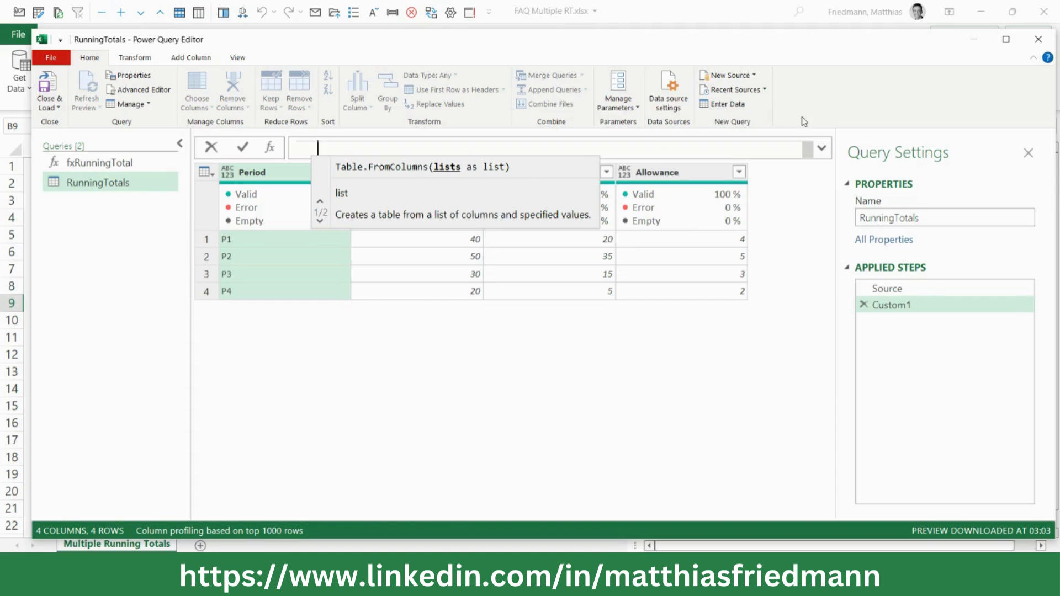
Step: Enter Table.ToColumns(Source) & {fxRunningTotal(List.Buffer(Source[Sales]))} on the formula's second line
{"action": "left_click", "coordinate": [823, 149]}
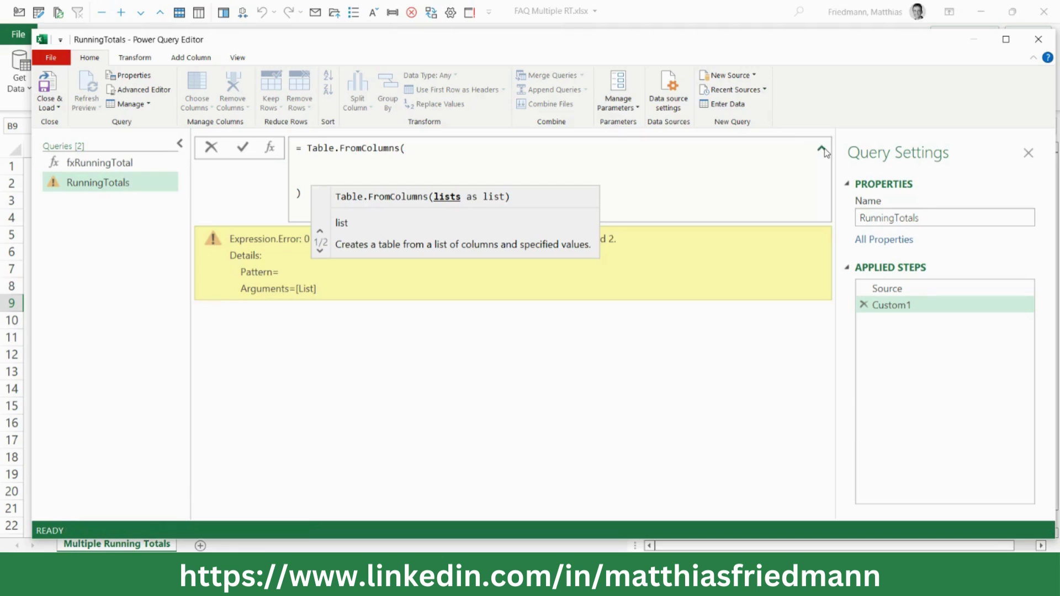
{"action": "left_click", "coordinate": [348, 162]}
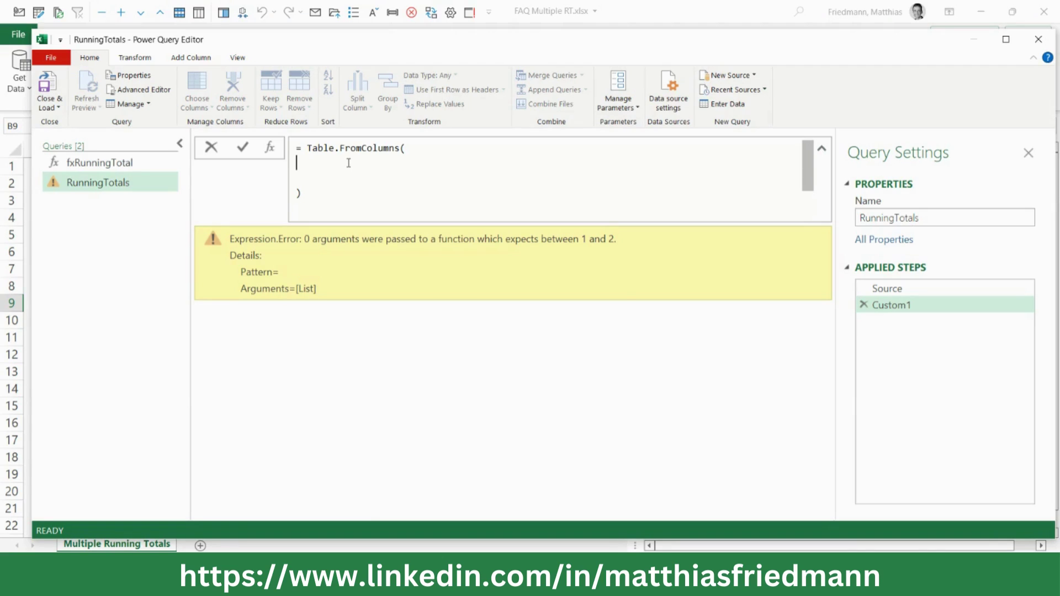
{"action": "type", "text": "ta"}
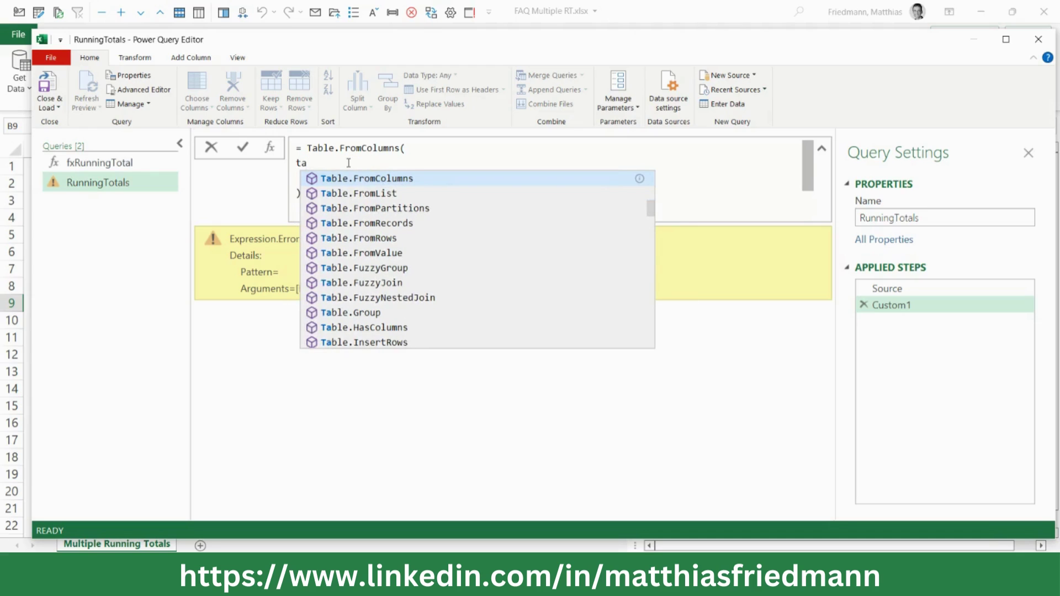
{"action": "type", "text": "ble.to"}
{"action": "key", "text": "Tab"}
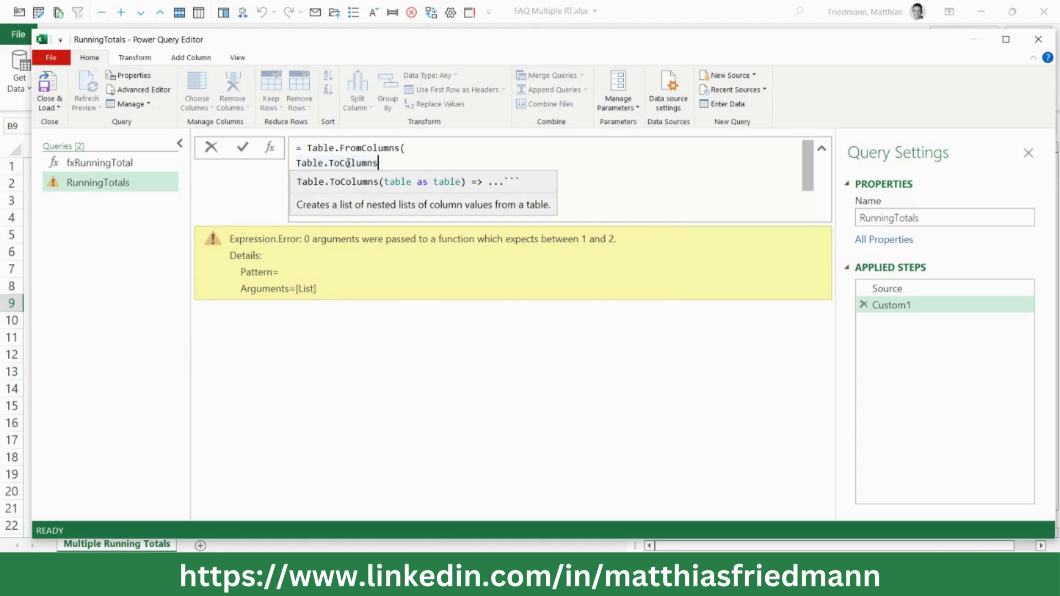
{"action": "type", "text": "(s"}
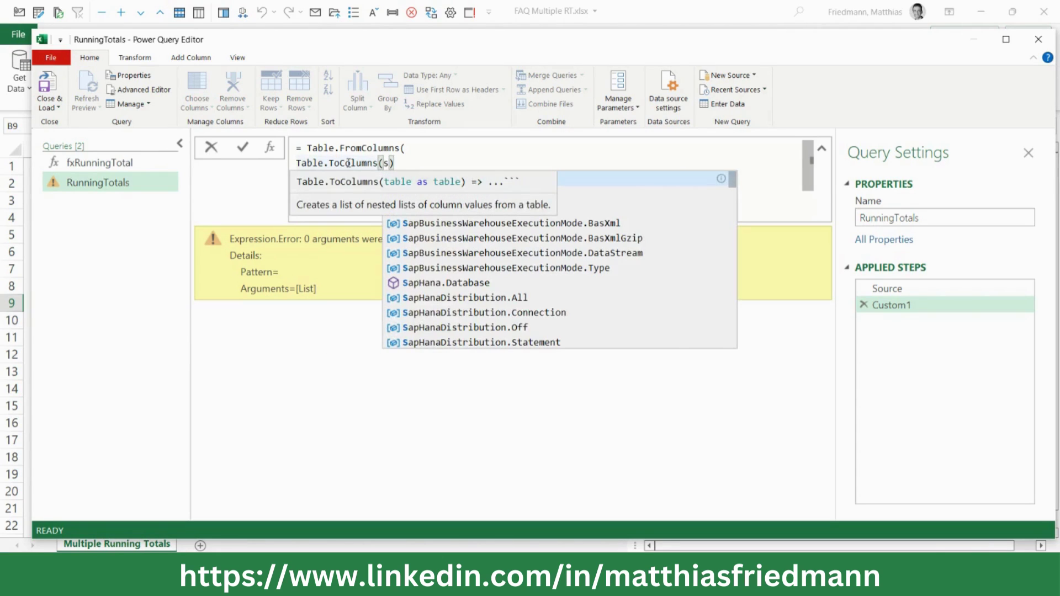
{"action": "type", "text": "ou"}
{"action": "key", "text": "Tab"}
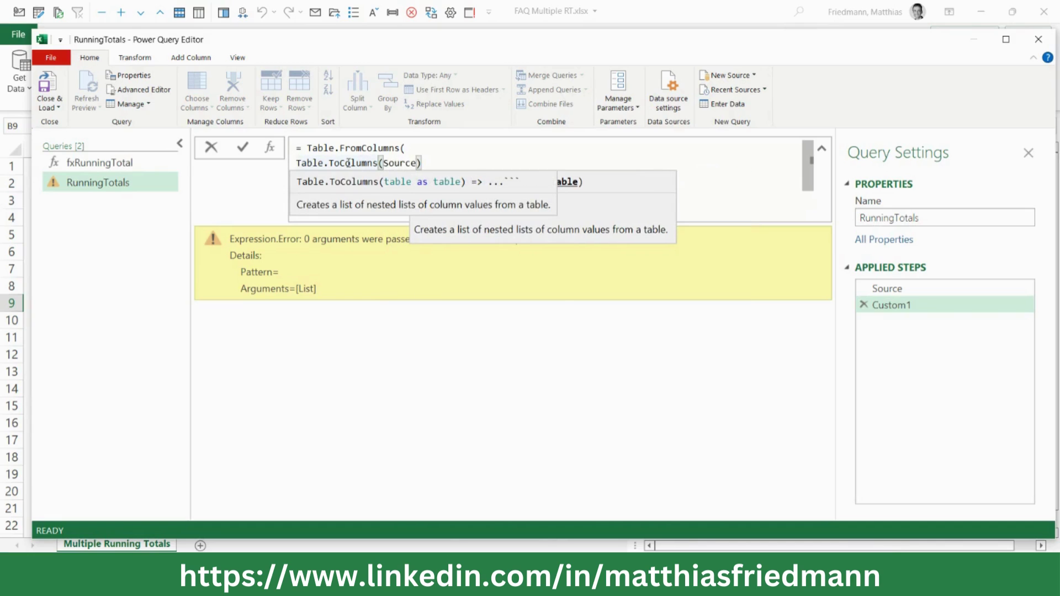
{"action": "type", "text": ")"}
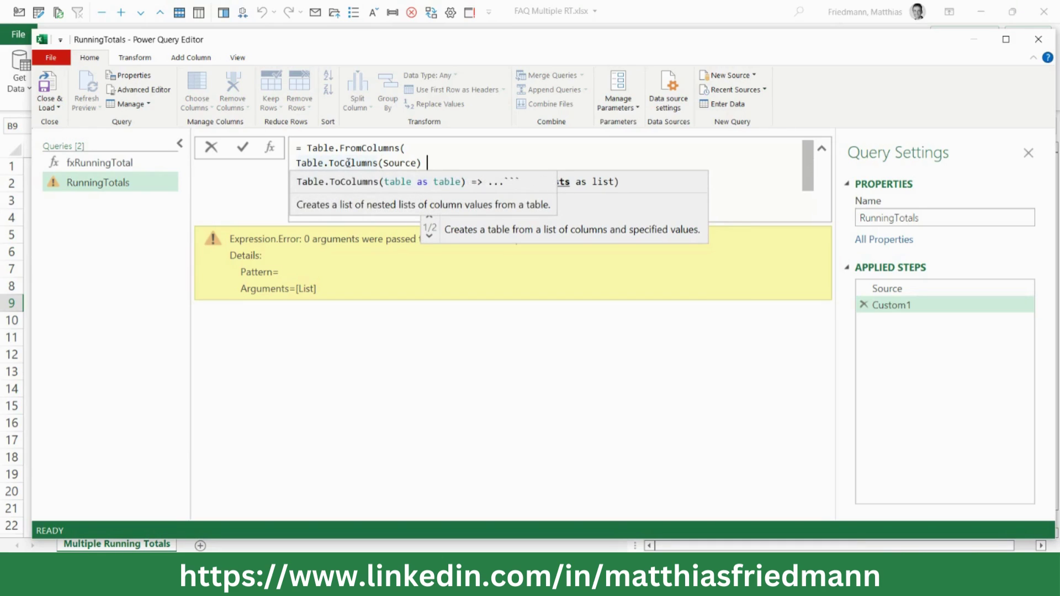
{"action": "type", "text": " &"}
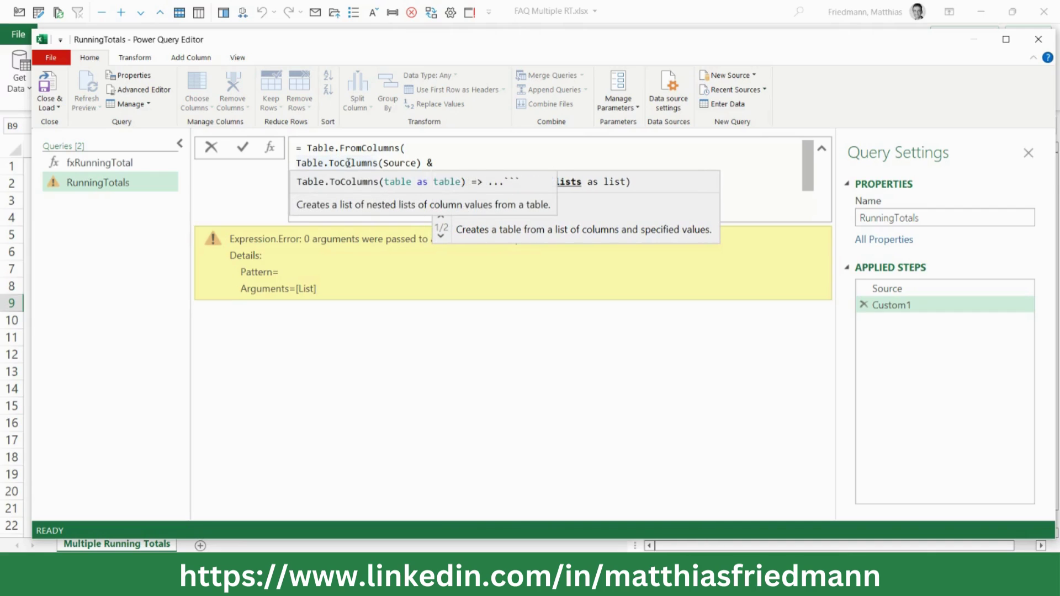
{"action": "type", "text": " {"}
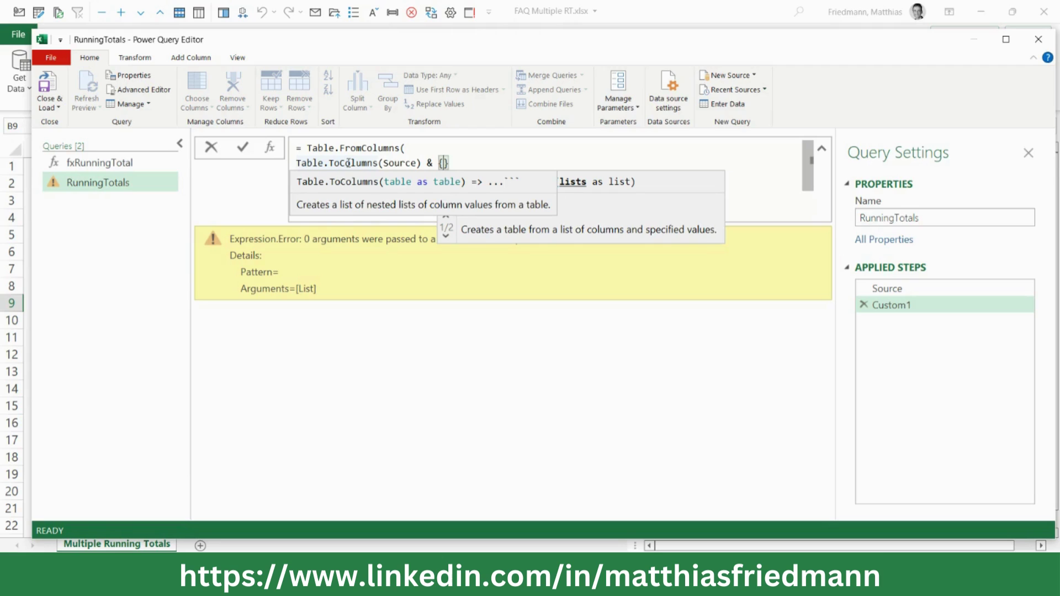
{"action": "type", "text": "fx"}
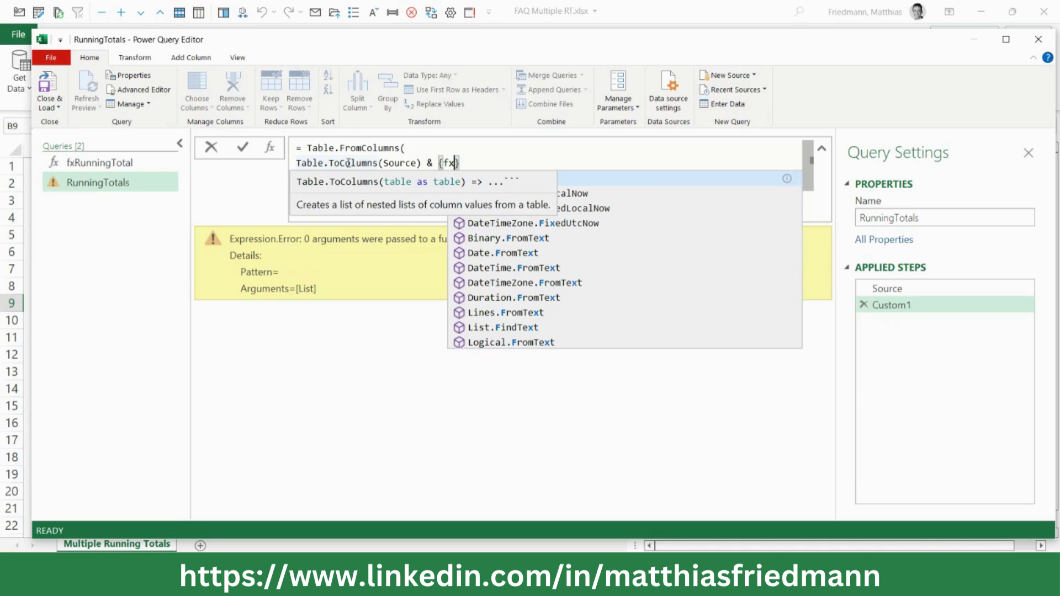
{"action": "key", "text": "Tab"}
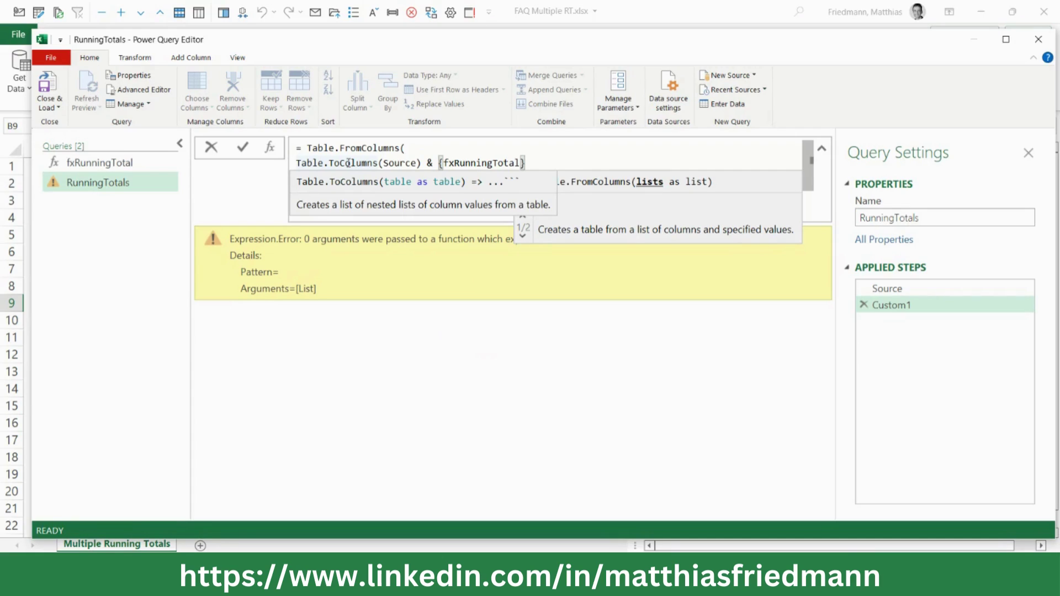
{"action": "type", "text": "("}
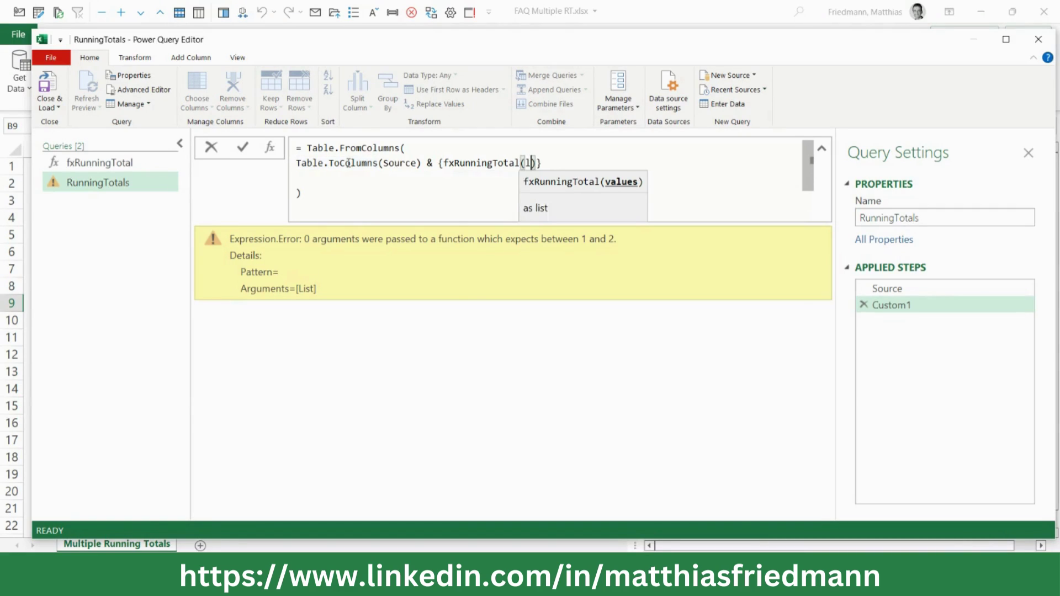
{"action": "type", "text": "List"}
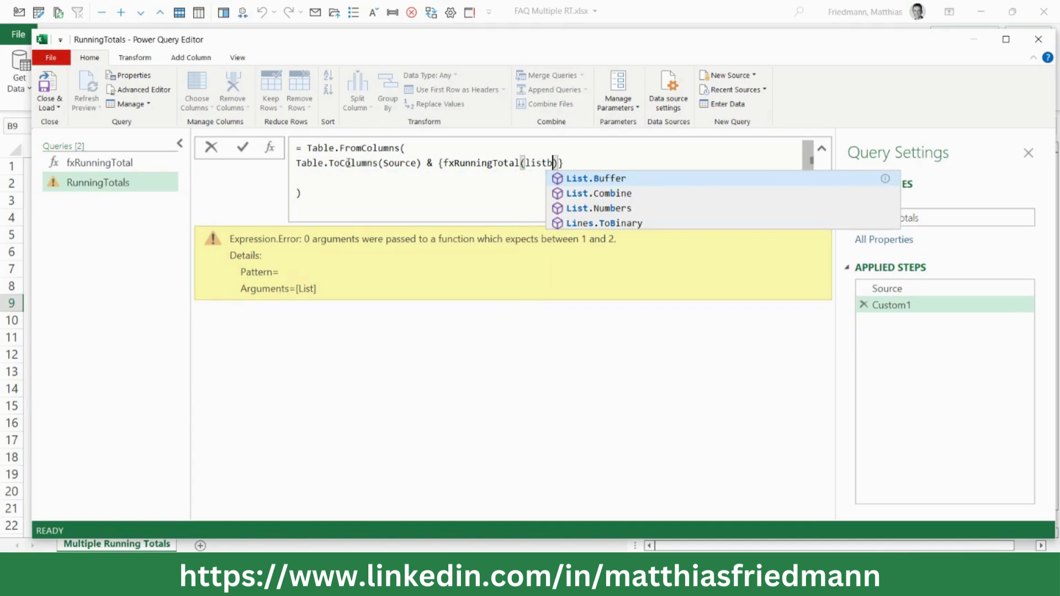
{"action": "key", "text": "Tab"}
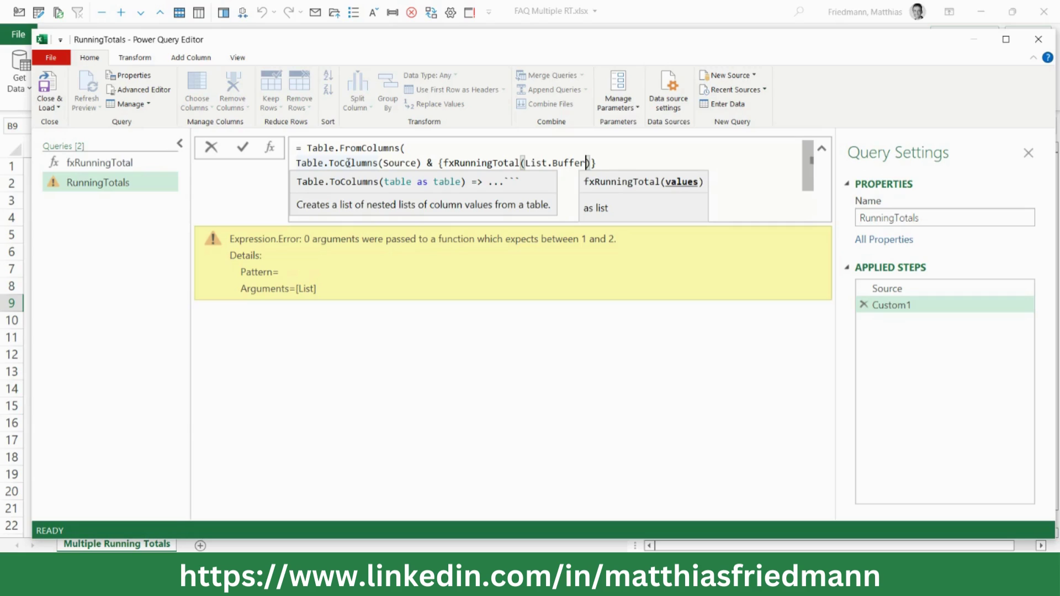
{"action": "type", "text": "("}
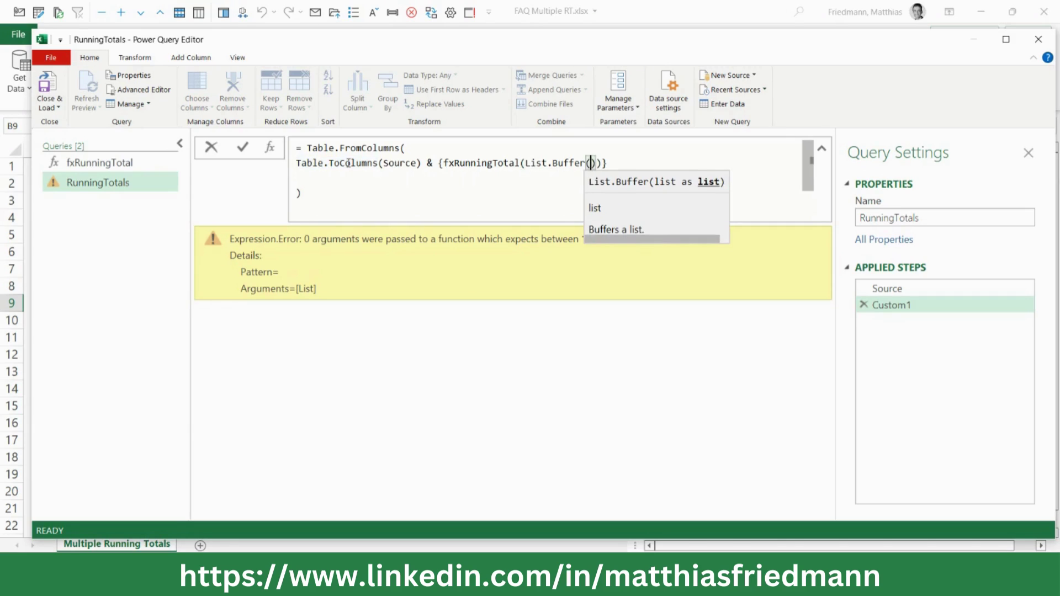
{"action": "type", "text": "S"}
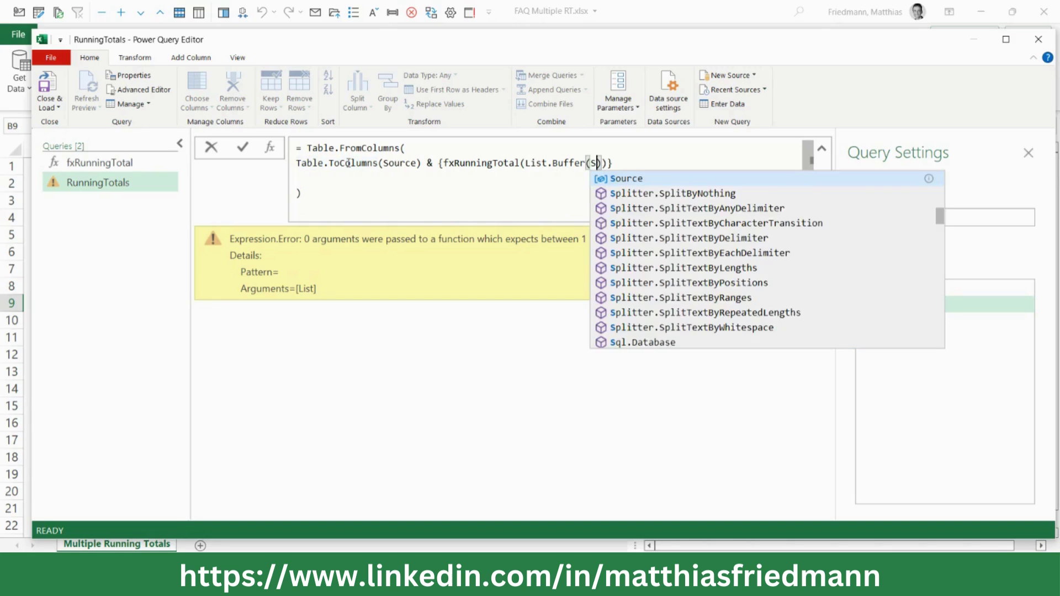
{"action": "type", "text": "ource"}
{"action": "key", "text": "Escape"}
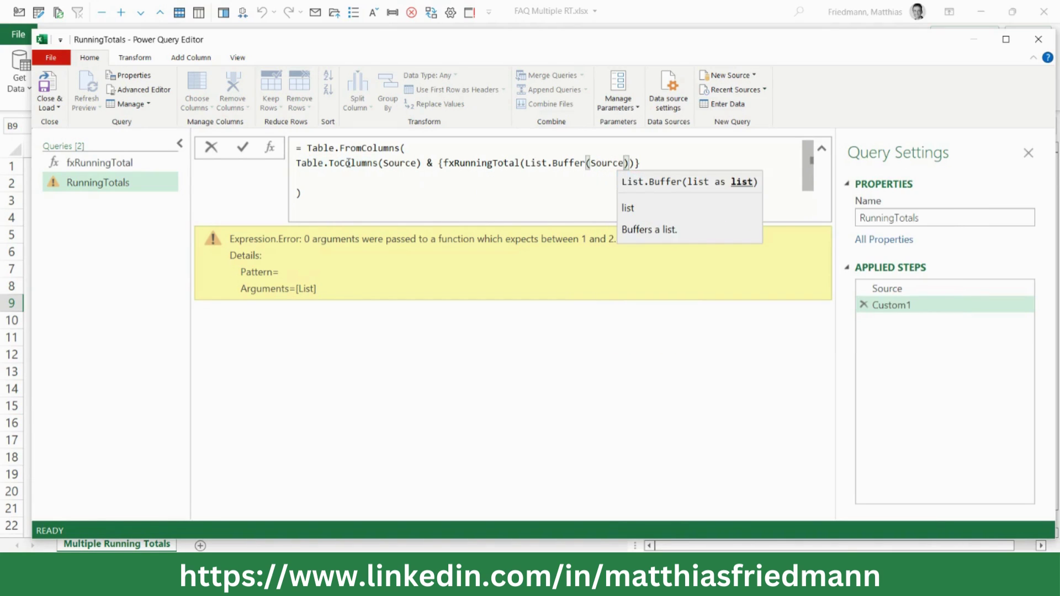
{"action": "type", "text": "[Sales"}
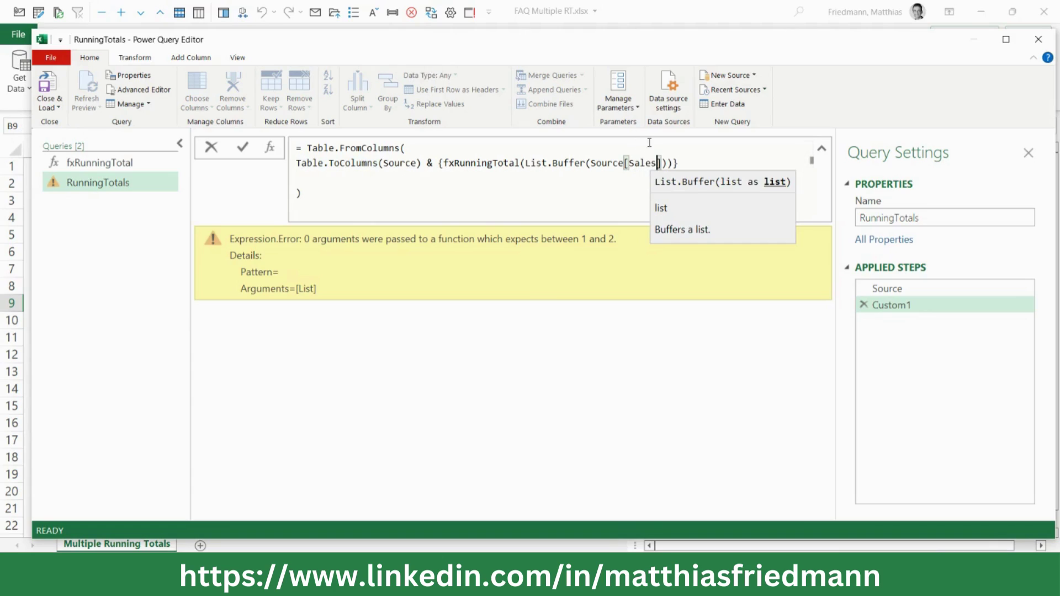
Step: Enter Table.ColumnNames(Source) on a new third line as Table.FromColumns' second argument
{"action": "left_click", "coordinate": [685, 163]}
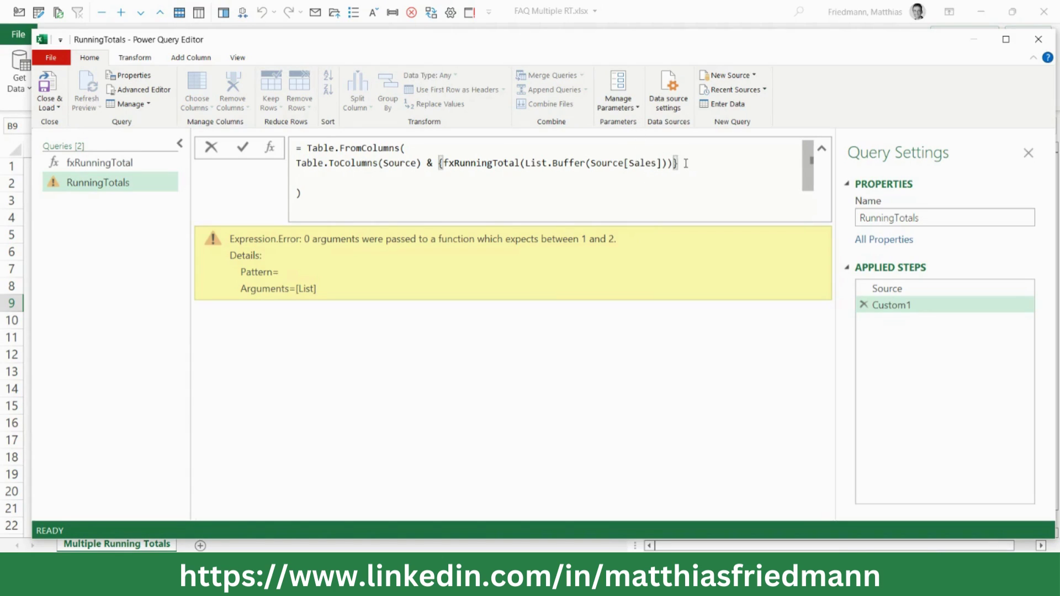
{"action": "type", "text": ","}
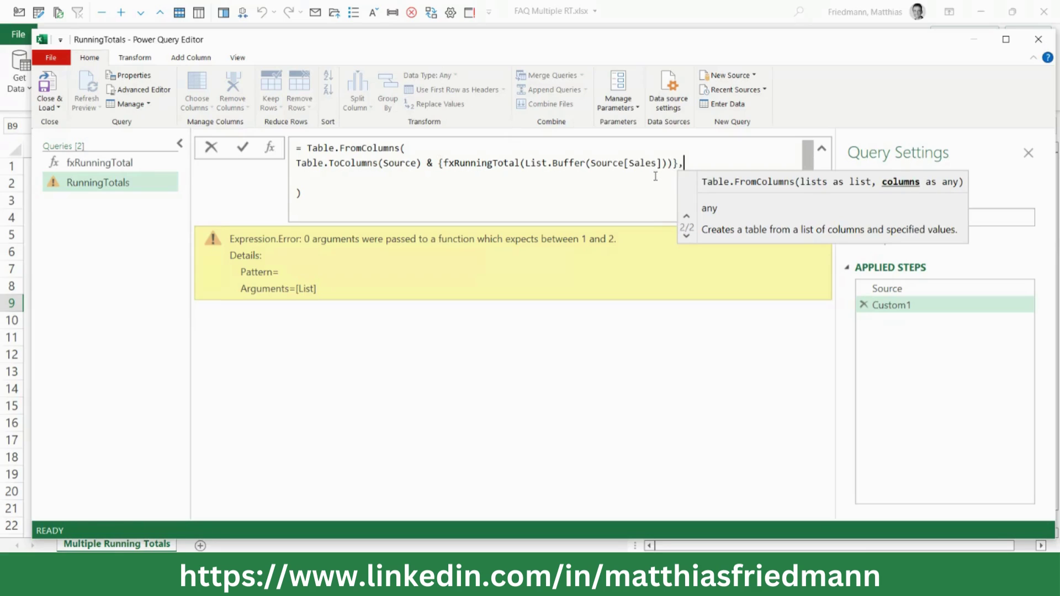
{"action": "left_click", "coordinate": [656, 178]}
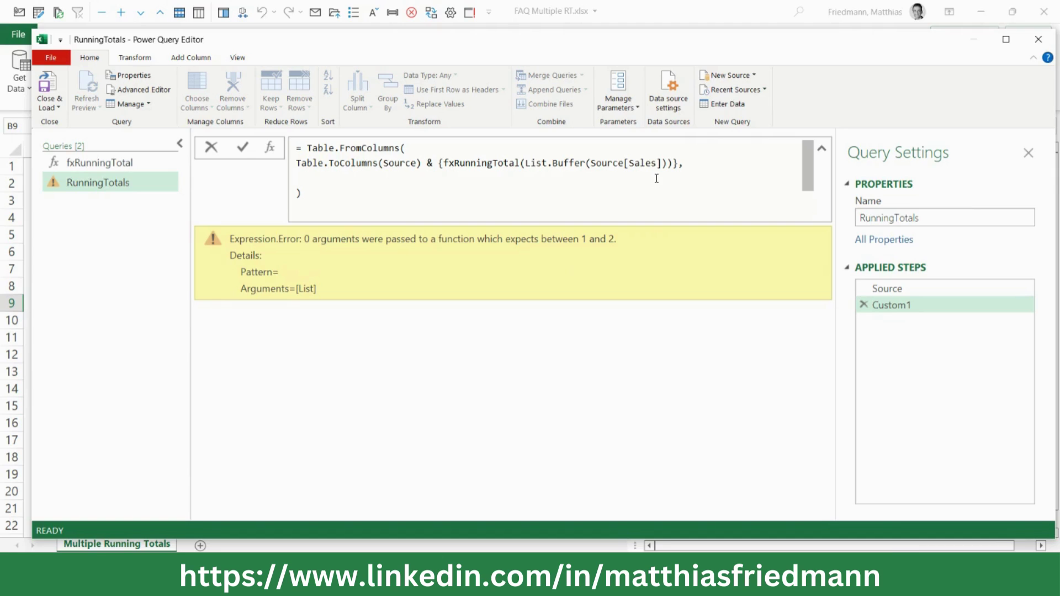
{"action": "type", "text": "tablec"}
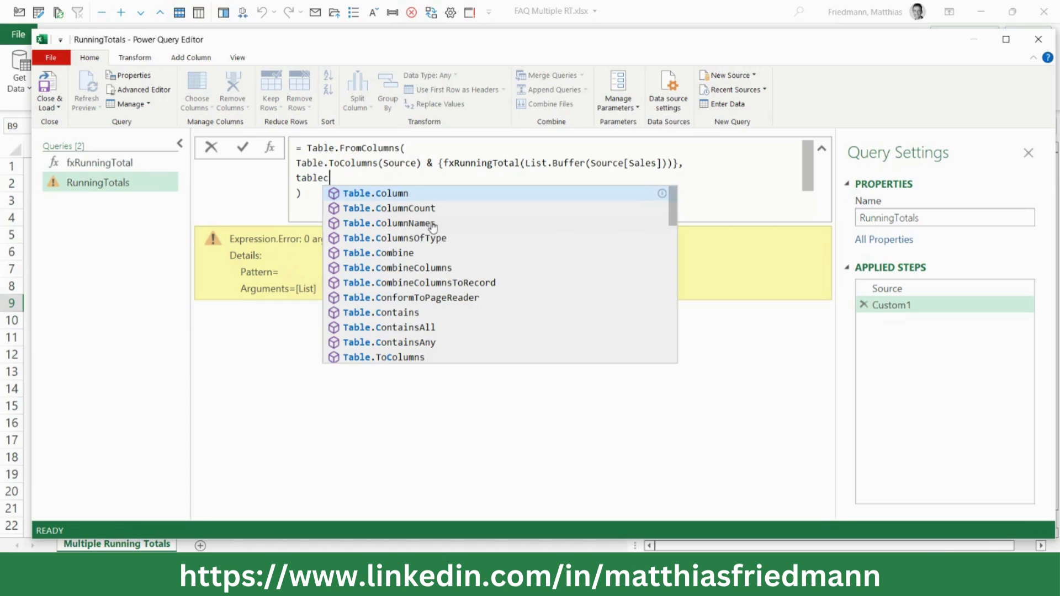
{"action": "left_click", "coordinate": [430, 223]}
{"action": "type", "text": "("}
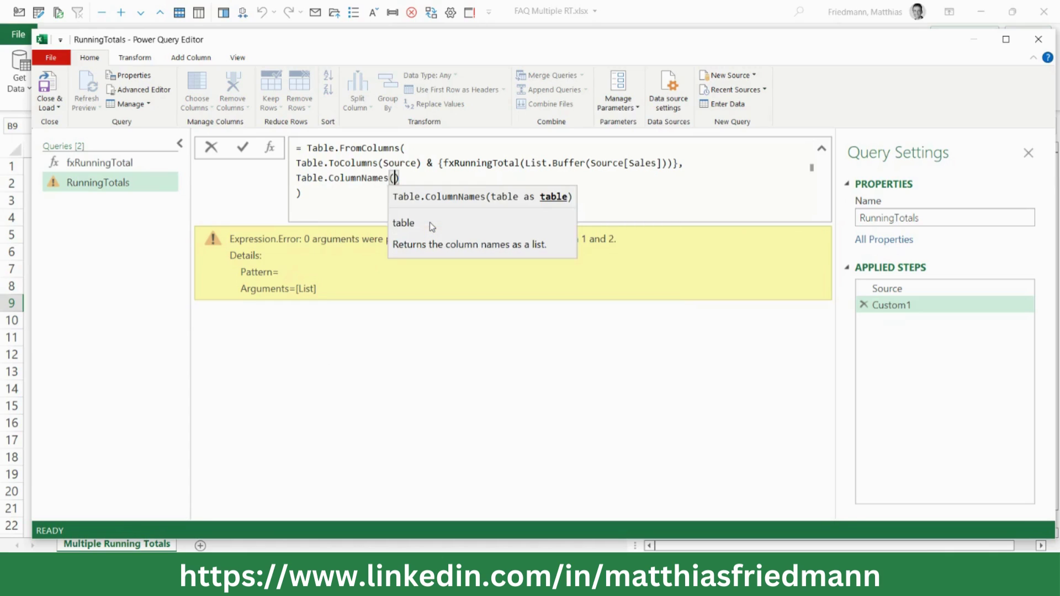
{"action": "type", "text": "Source"}
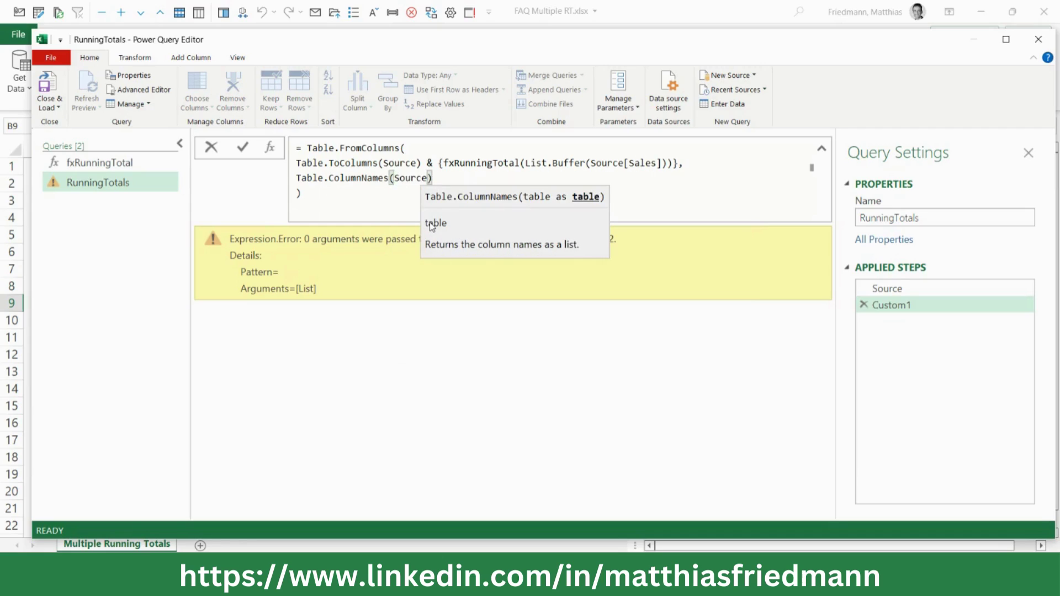
{"action": "key", "text": "Right"}
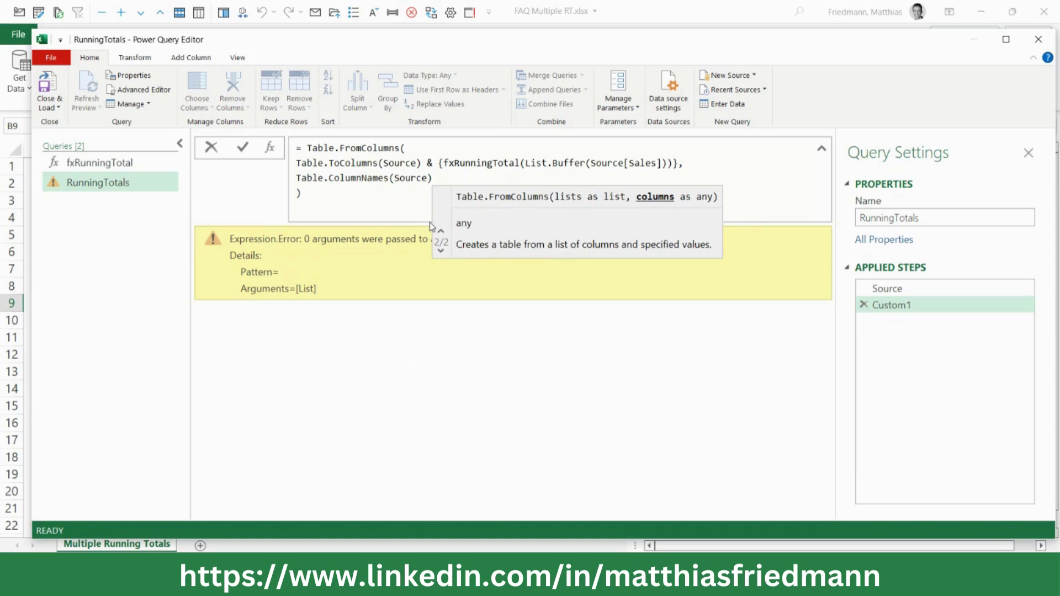
{"action": "type", "text": " &"}
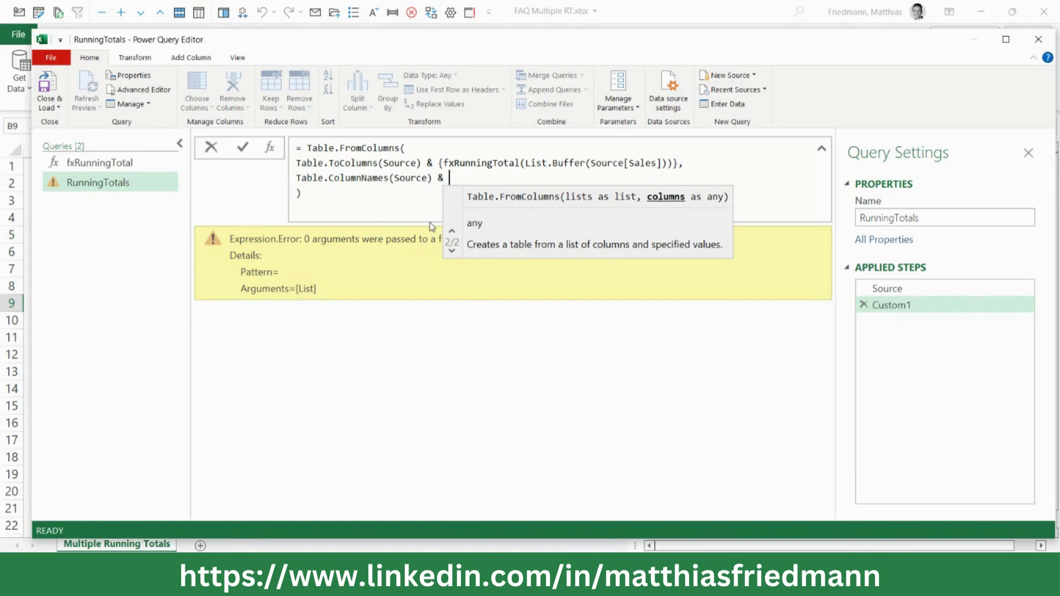
{"action": "type", "text": " {\""}
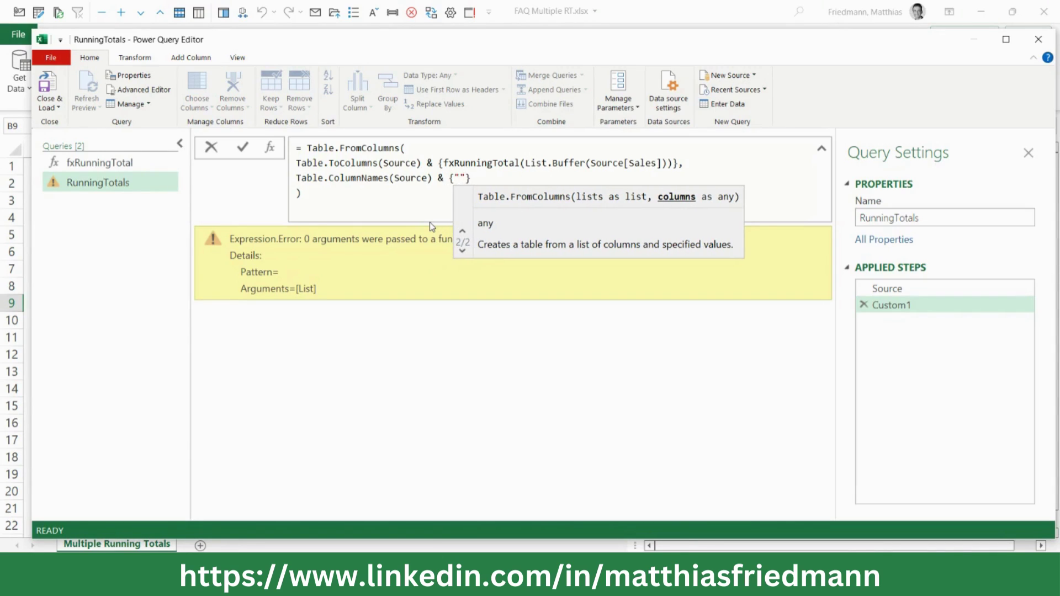
{"action": "type", "text": "R"}
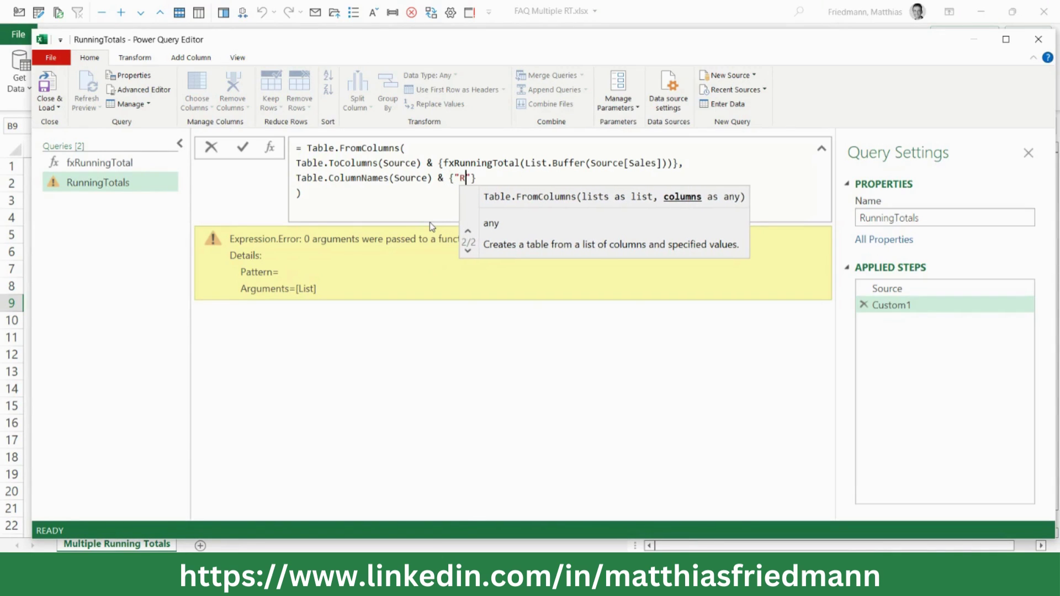
{"action": "type", "text": "T"}
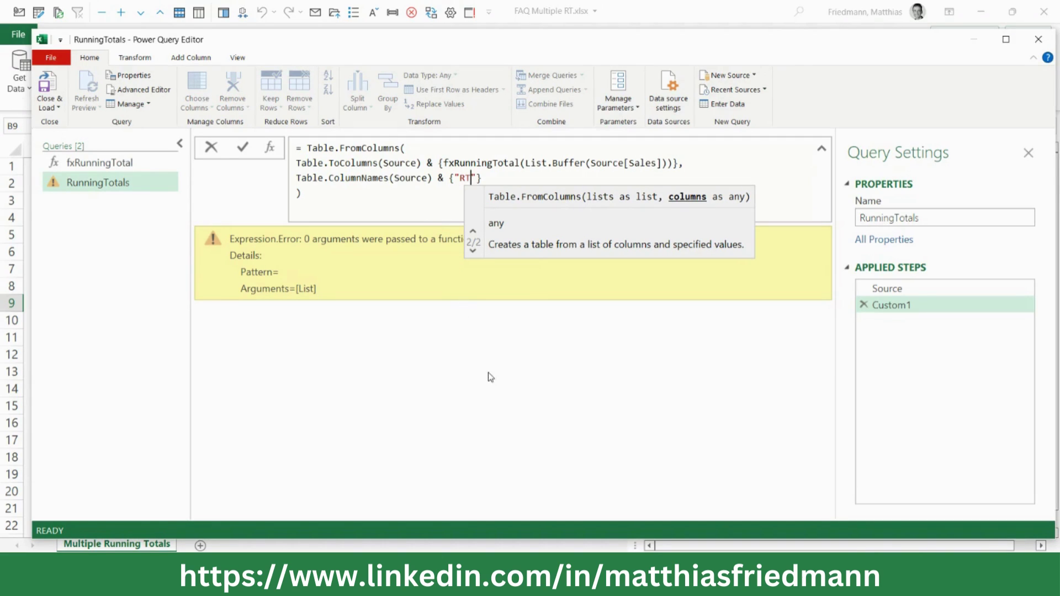
Step: Commit the RT formula in RunningTotals, then select the fxRunningTotal function query
{"action": "key", "text": "Return"}
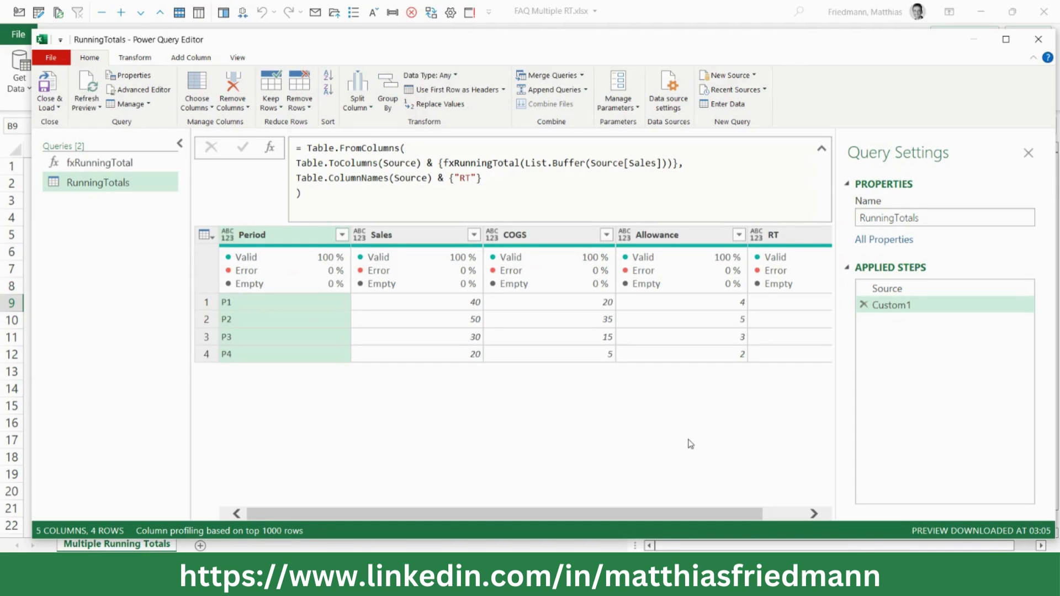
{"action": "left_click", "coordinate": [814, 514]}
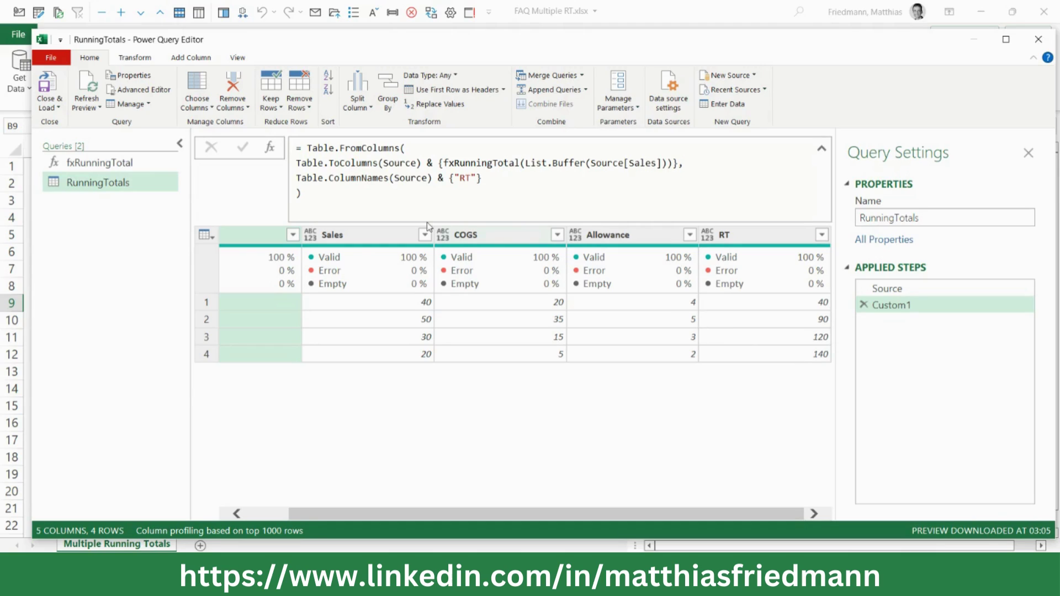
{"action": "left_click", "coordinate": [140, 166]}
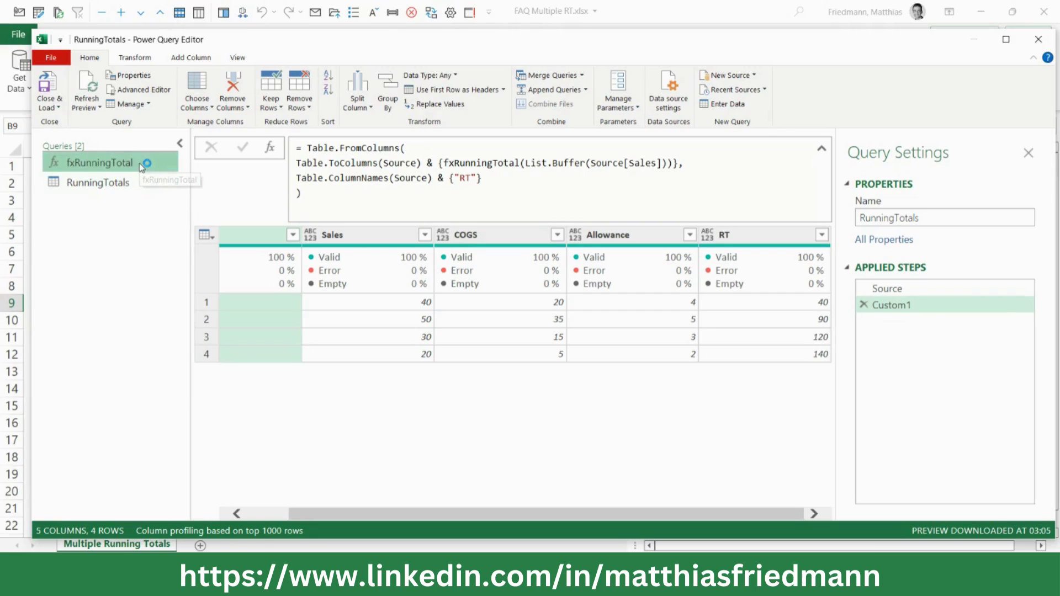
Step: Add cogs and allowance list parameters and duplicate the RT = values{0} starting field twice
{"action": "left_click", "coordinate": [150, 95]}
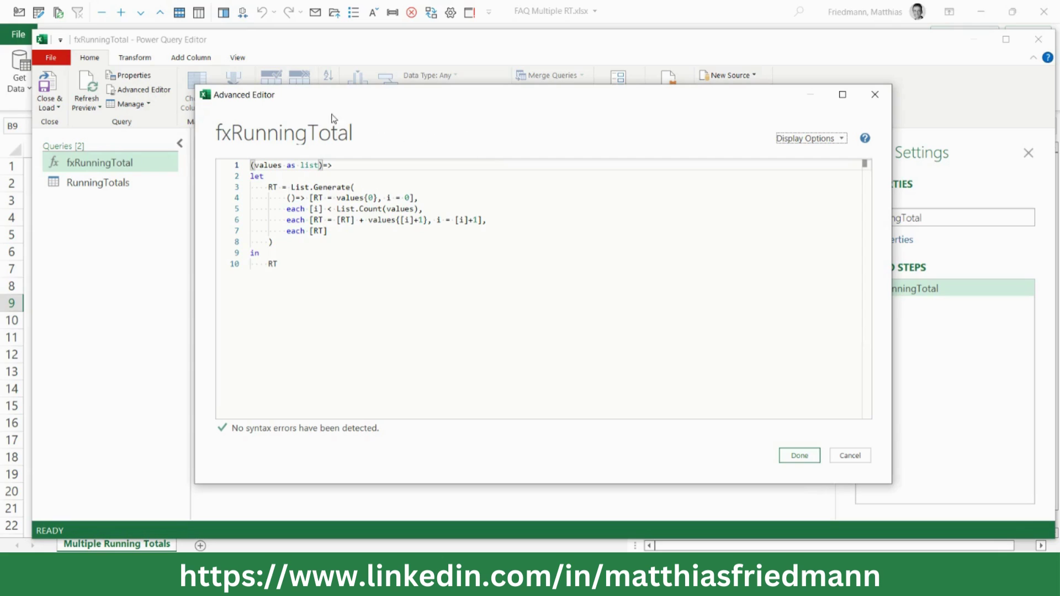
{"action": "left_click", "coordinate": [319, 165]}
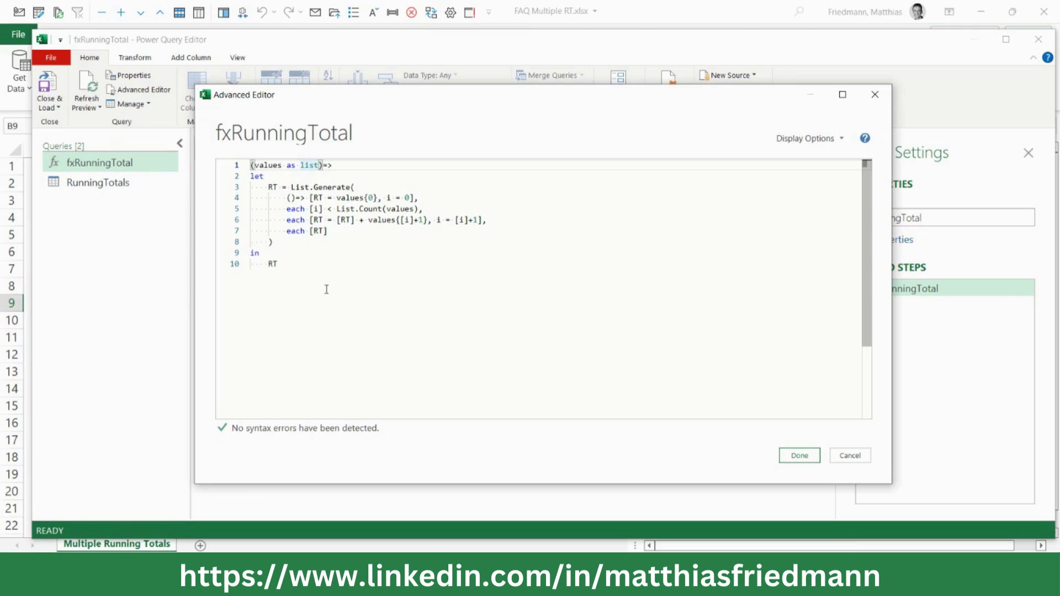
{"action": "type", "text": ", "}
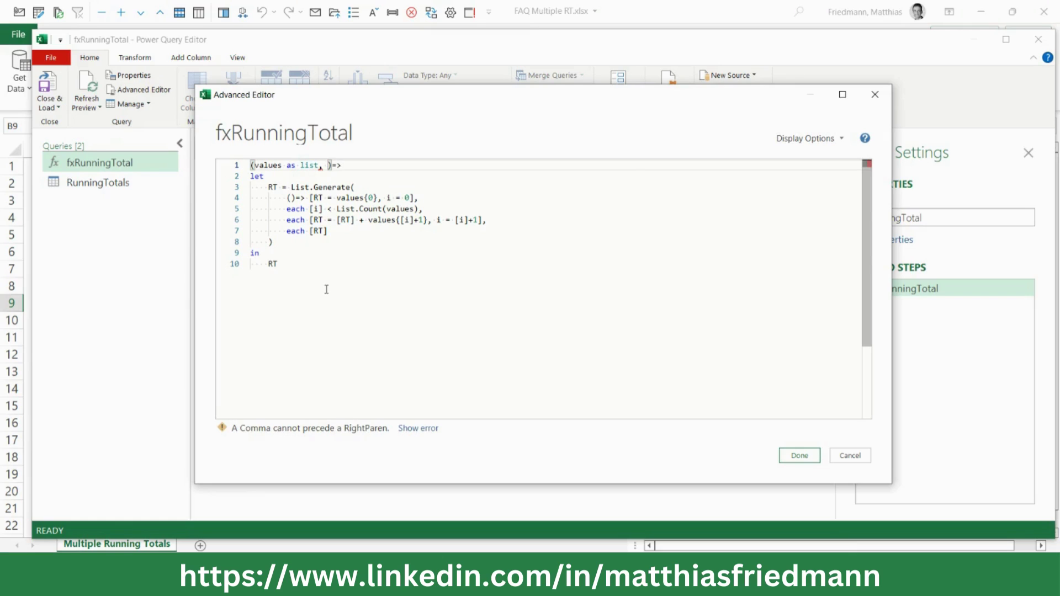
{"action": "type", "text": "cog"}
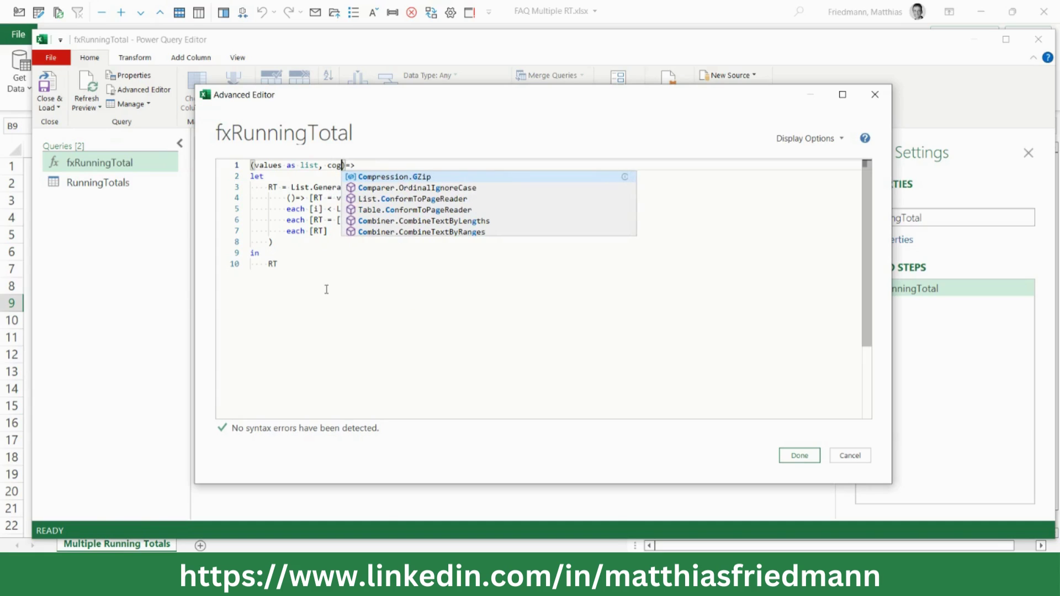
{"action": "type", "text": "s"}
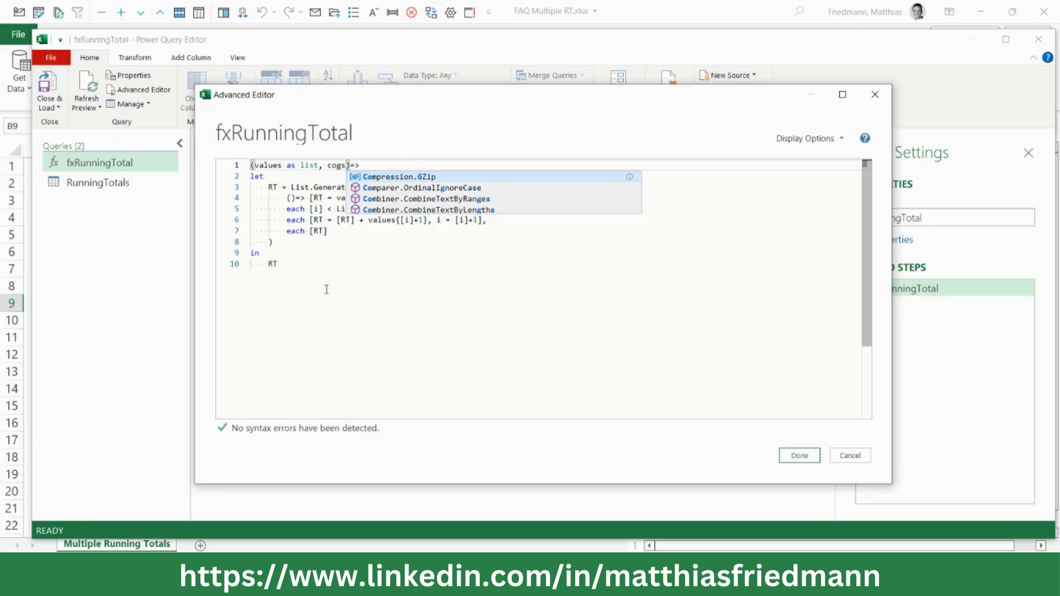
{"action": "type", "text": " as list, "}
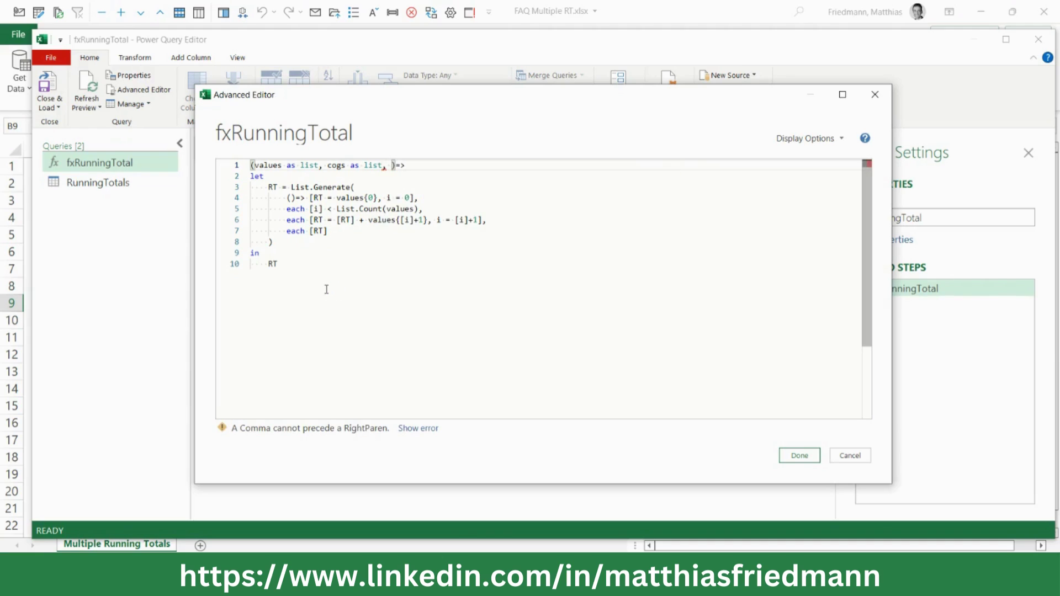
{"action": "type", "text": "allo"}
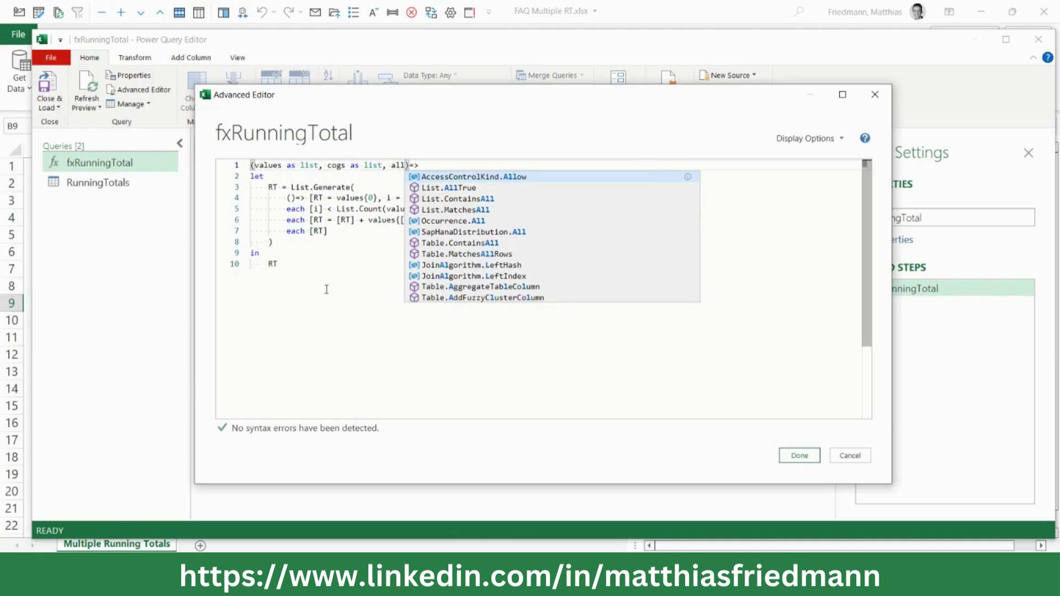
{"action": "type", "text": "wance as list"}
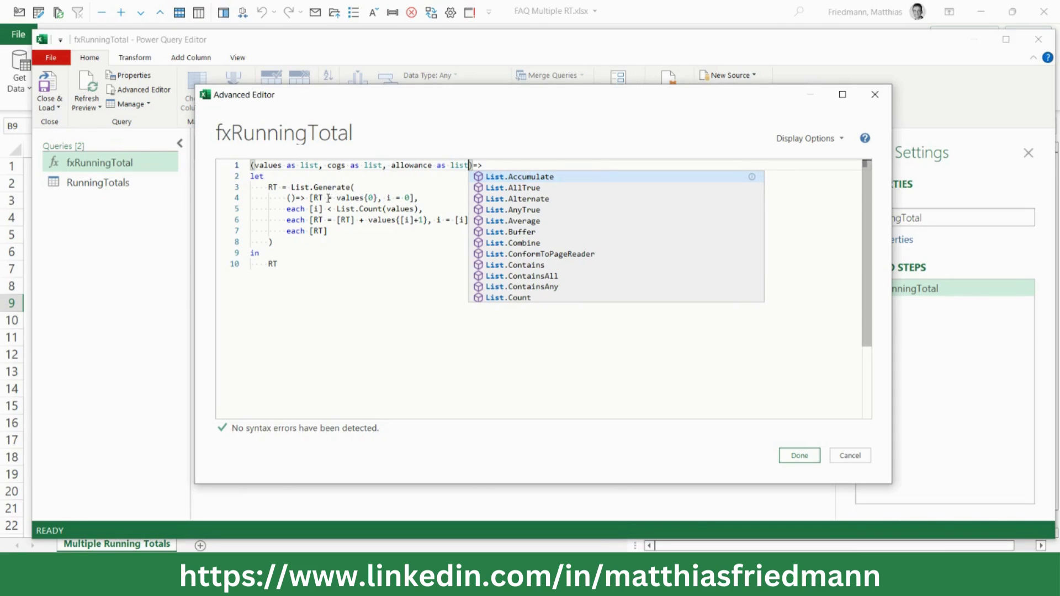
{"action": "mouse_move", "coordinate": [311, 199]}
{"action": "left_mouse_down"}
{"action": "mouse_move", "coordinate": [383, 209]}
{"action": "mouse_move", "coordinate": [386, 199]}
{"action": "left_mouse_up"}
{"action": "key", "text": "ctrl+c"}
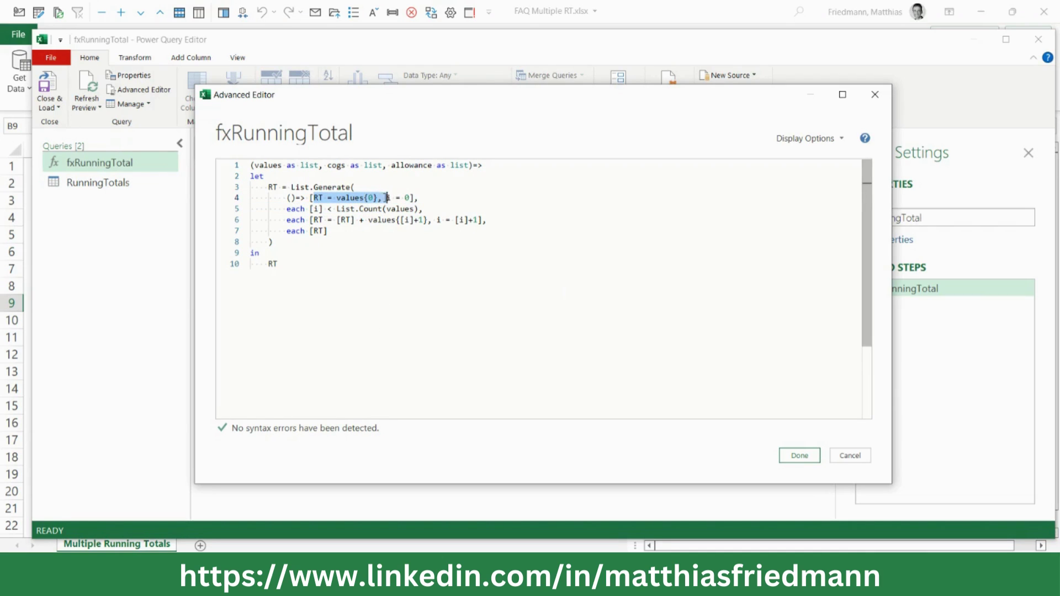
{"action": "left_click", "coordinate": [386, 199]}
{"action": "key", "text": "ctrl+v"}
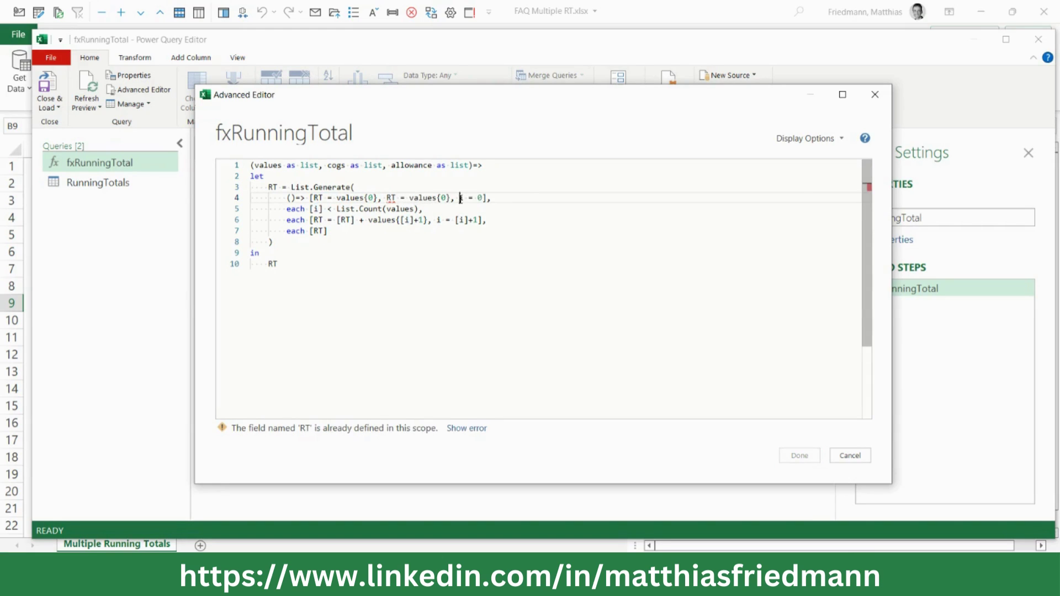
{"action": "key", "text": "ctrl+v"}
{"action": "left_click", "coordinate": [315, 198]}
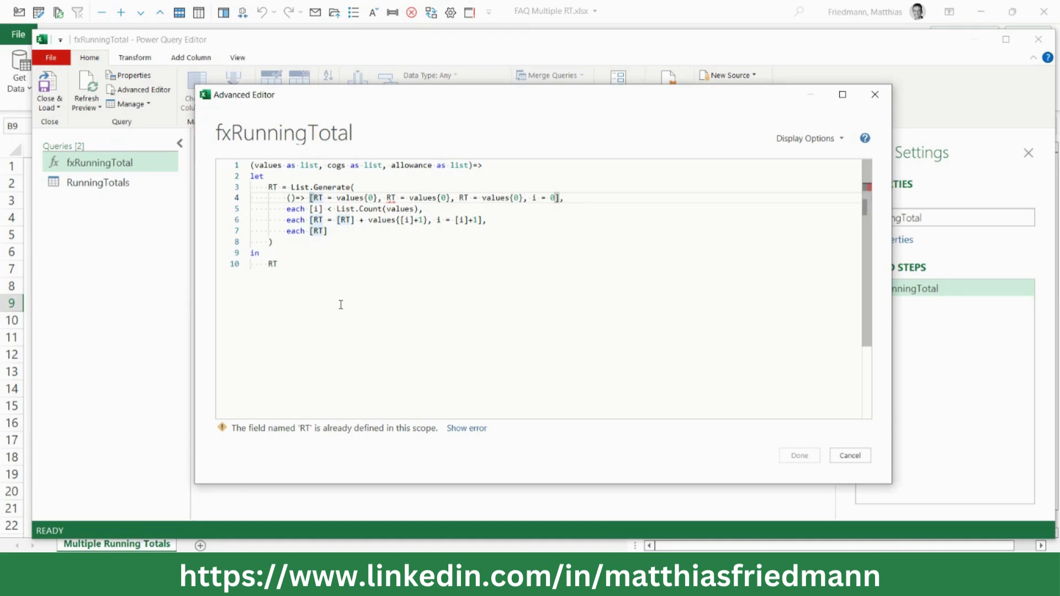
{"action": "type", "text": "Sales"}
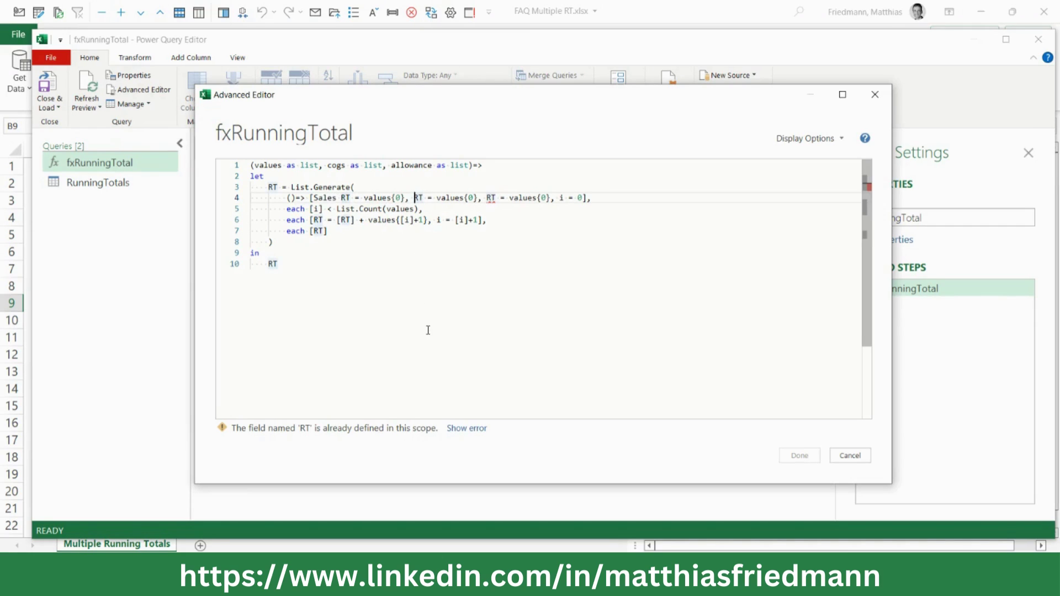
{"action": "type", "text": " COG"}
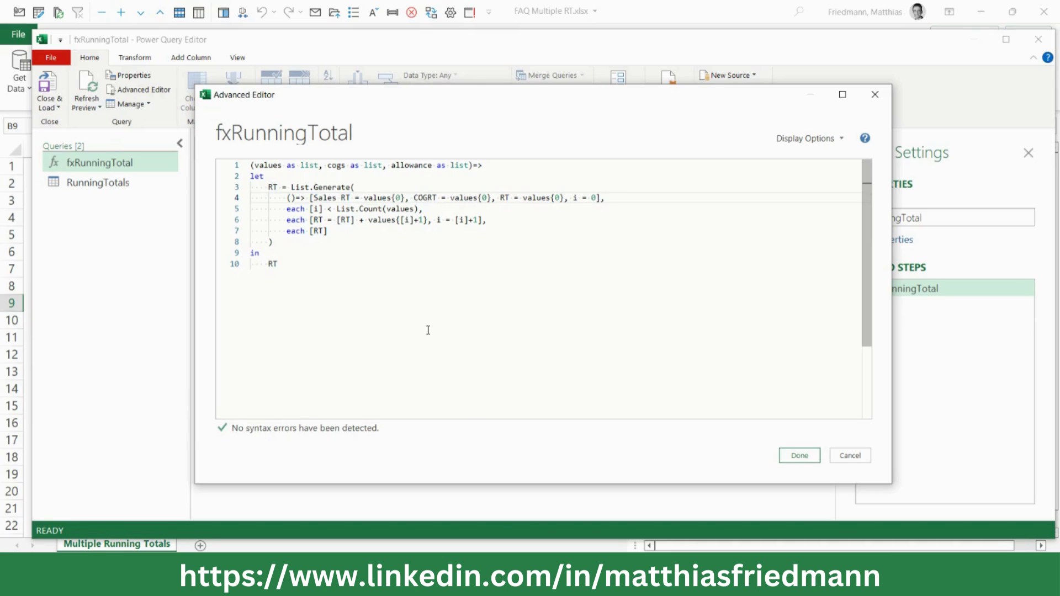
{"action": "type", "text": "S"}
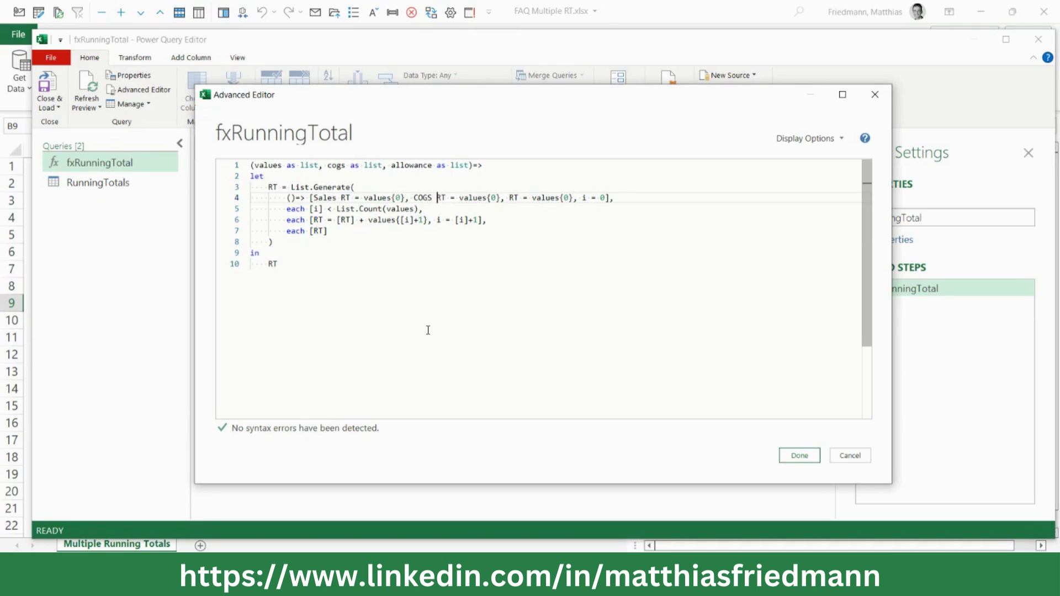
{"action": "left_click", "coordinate": [508, 198]}
{"action": "type", "text": "Allowance"}
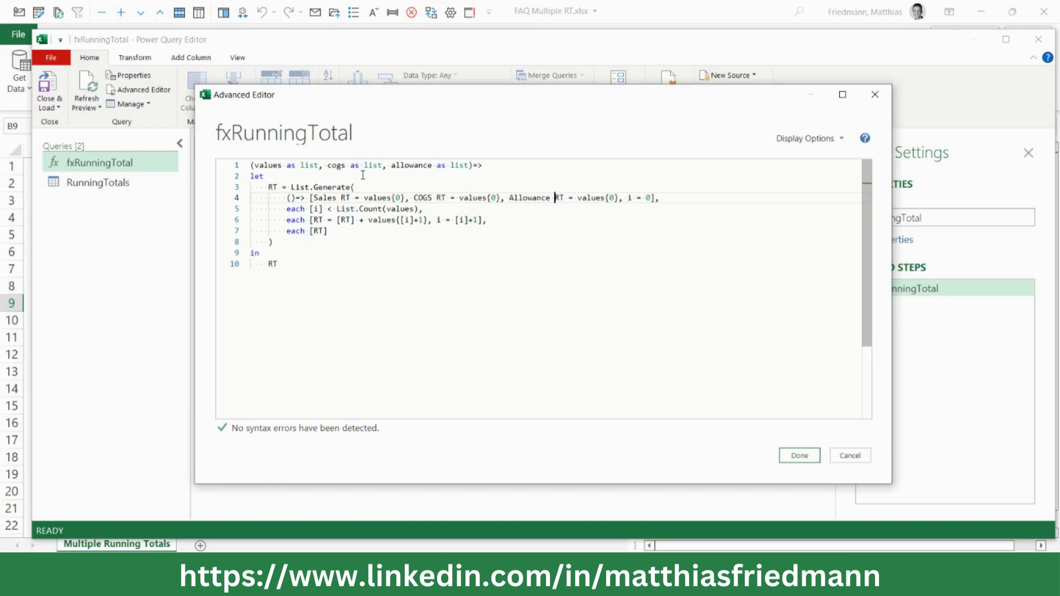
Step: Duplicate the RT update expression twice in the next-step record and fix the first reference
{"action": "left_click_drag", "start_coordinate": [313, 220], "coordinate": [437, 219]}
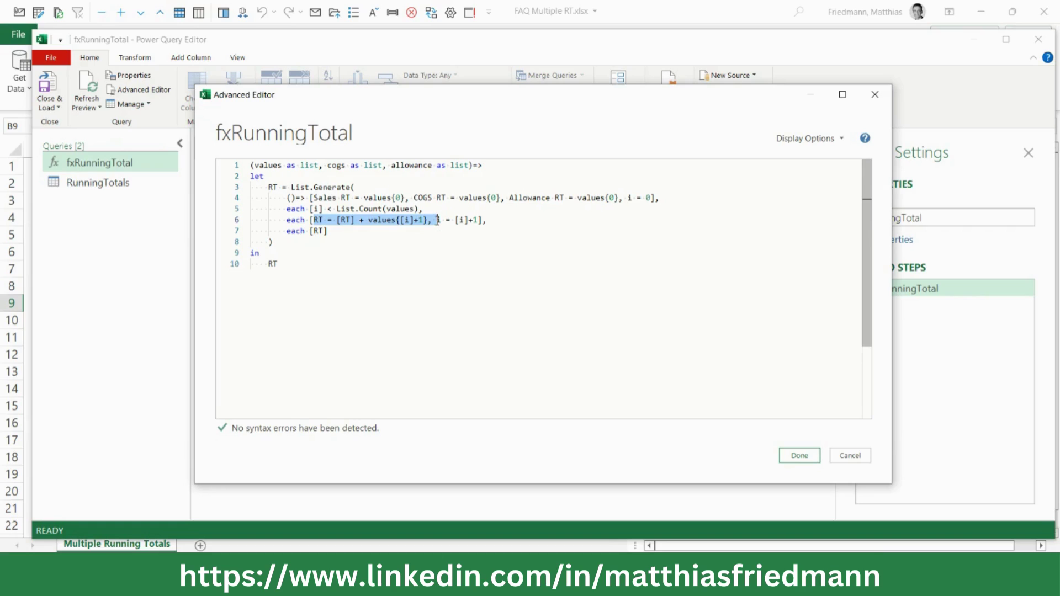
{"action": "left_click", "coordinate": [438, 220]}
{"action": "type", "text": "RT = [RT] + values{[i]+1},"}
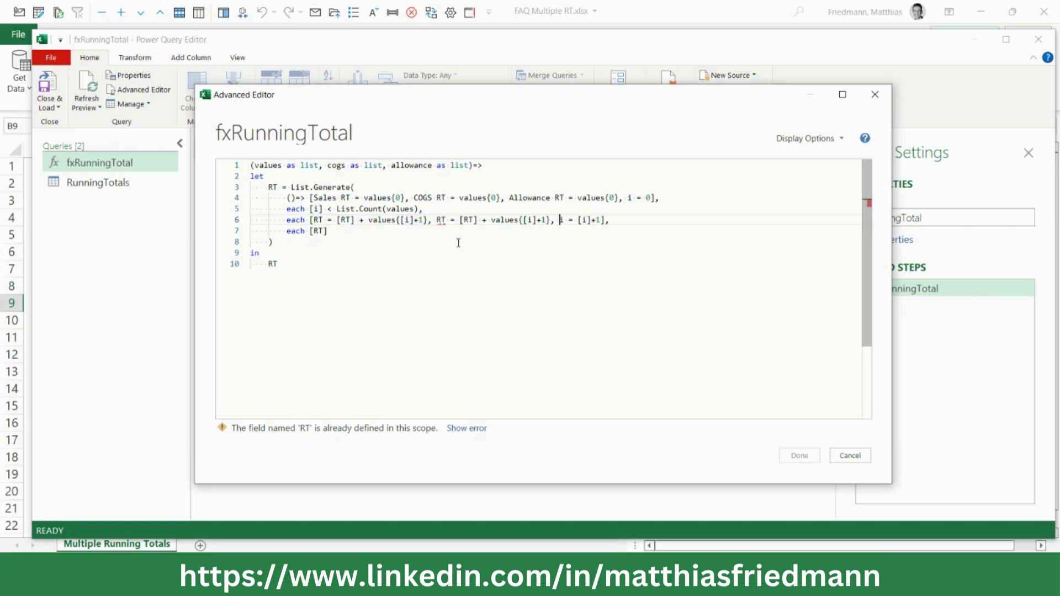
{"action": "type", "text": "RT = [RT] + values{[i]+1},"}
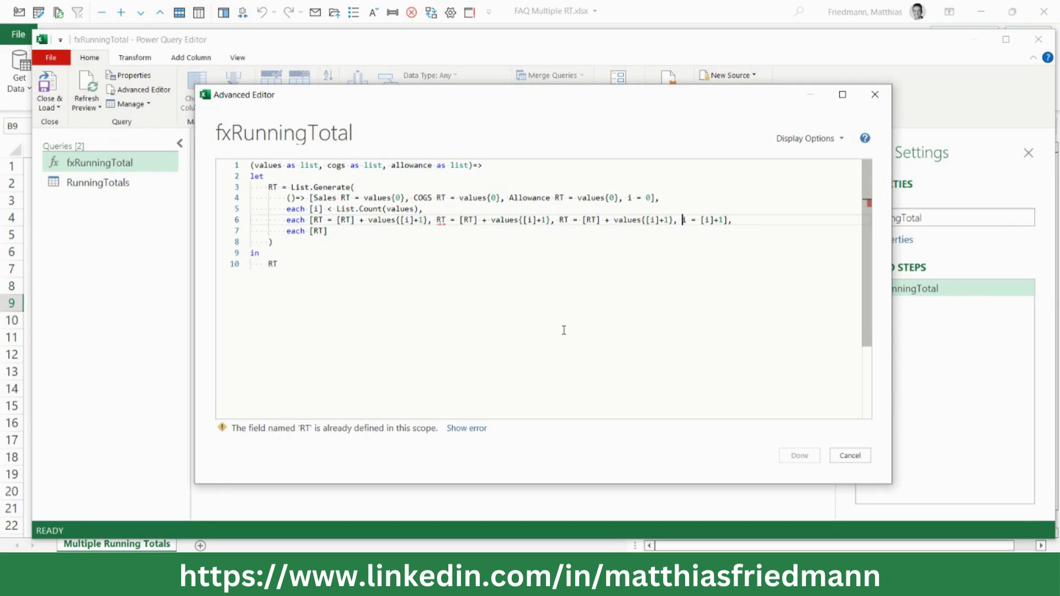
{"action": "key", "text": "End"}
{"action": "key", "text": "Left"}
{"action": "type", "text": "Sales"}
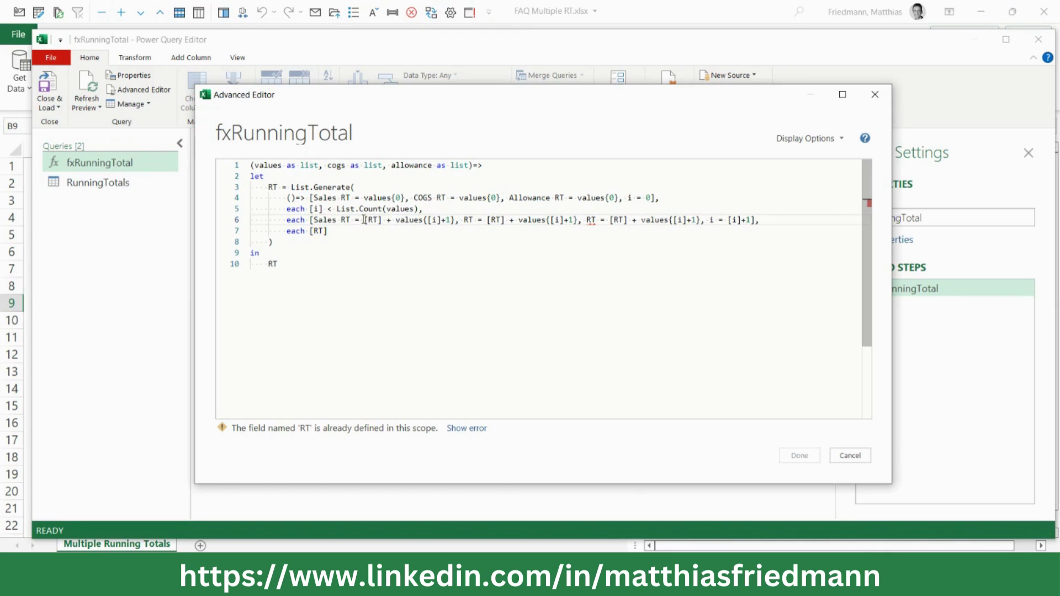
{"action": "left_click", "coordinate": [367, 219]}
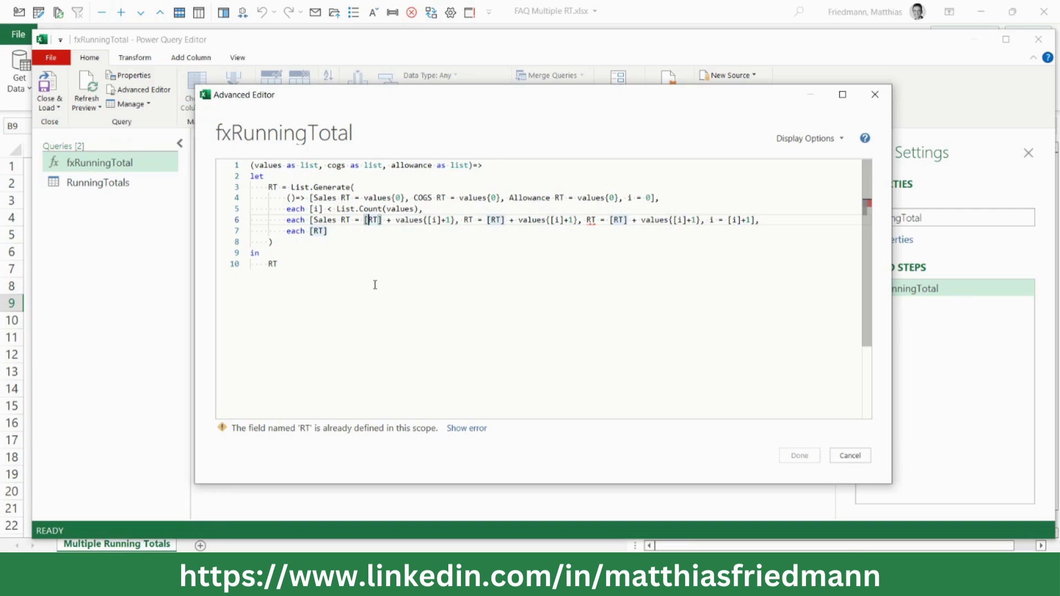
{"action": "type", "text": "Sal"}
{"action": "key", "text": "BackSpace"}
{"action": "key", "text": "BackSpace"}
{"action": "type", "text": "ales"}
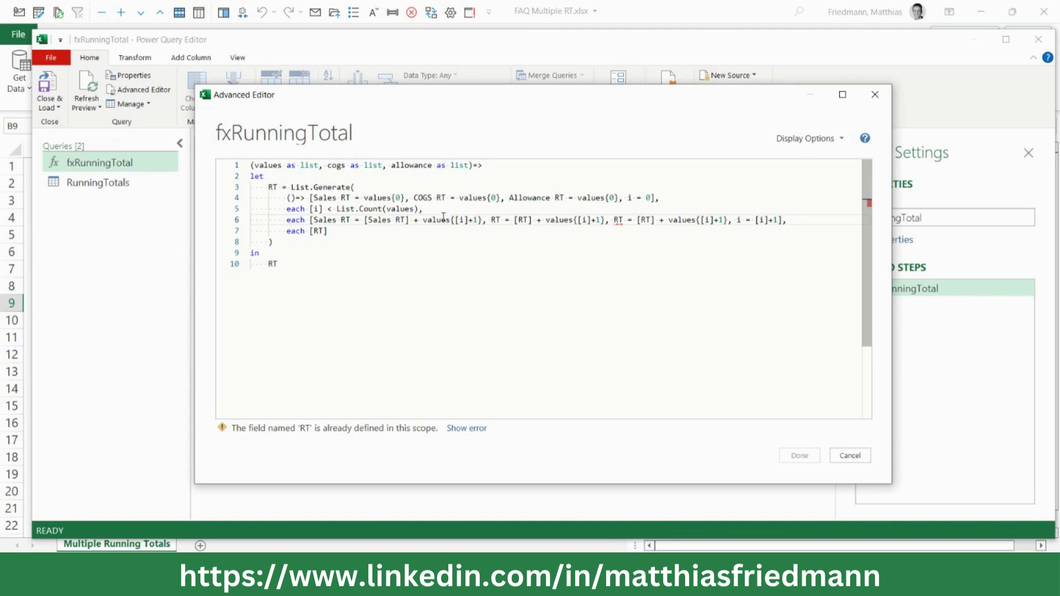
Step: Make COGS RT add cogs items and Allowance RT add allowance{[i]+1}
{"action": "left_click", "coordinate": [493, 220]}
{"action": "type", "text": "C"}
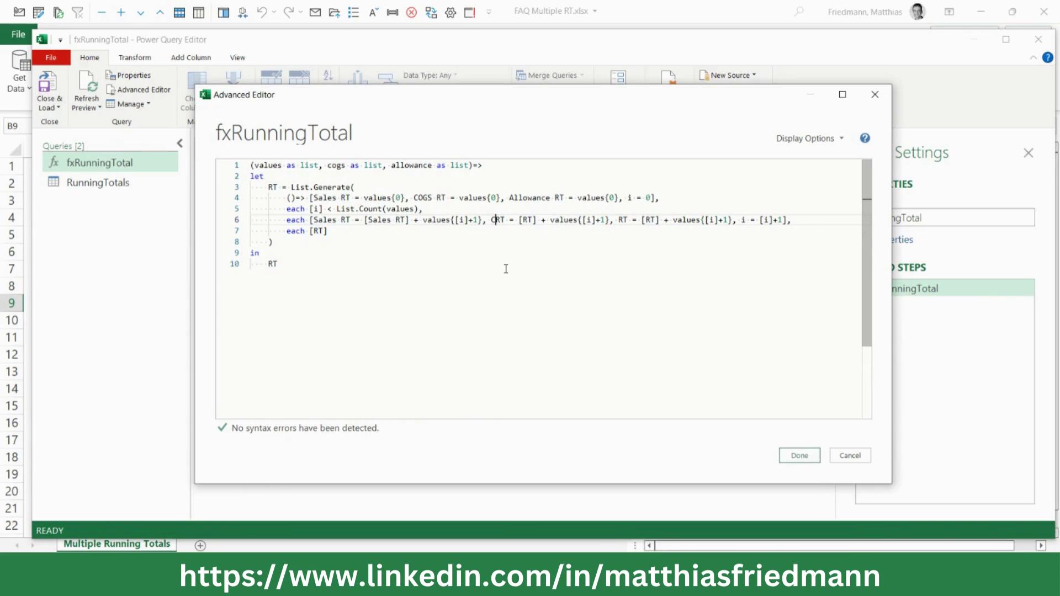
{"action": "type", "text": "OG"}
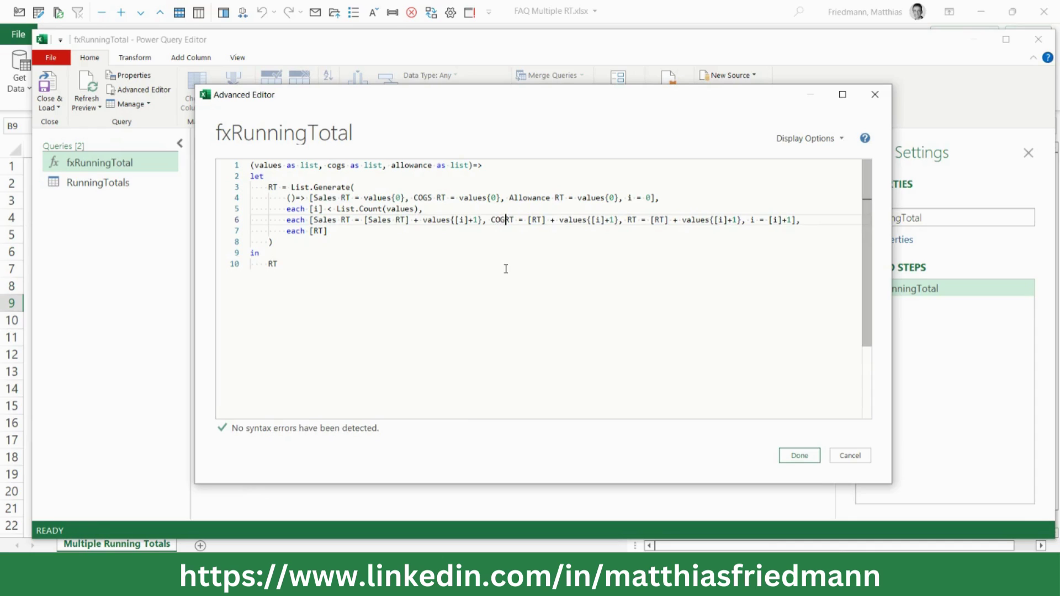
{"action": "type", "text": "S"}
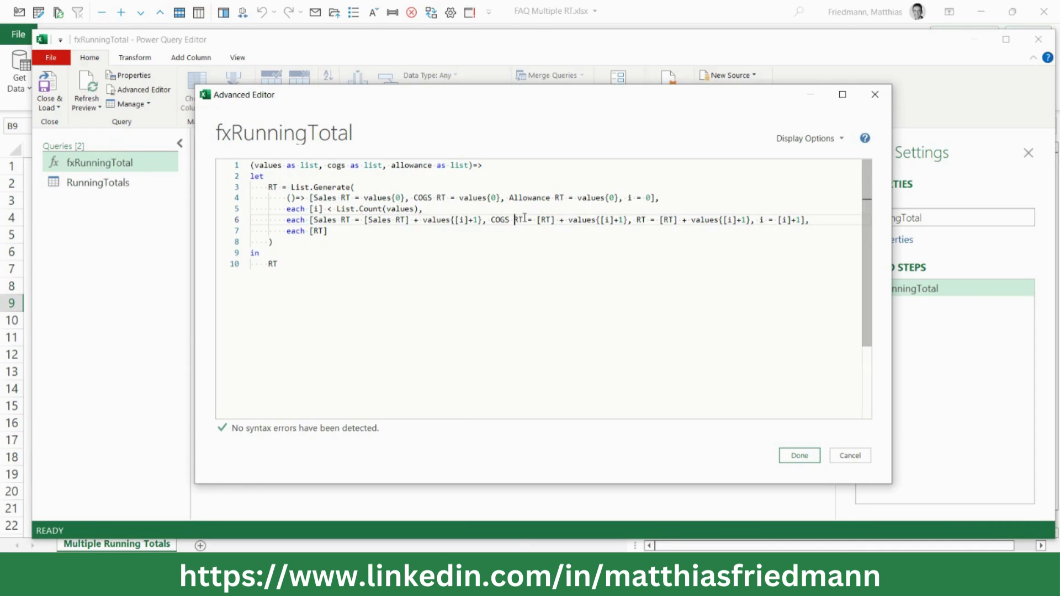
{"action": "left_click", "coordinate": [540, 220]}
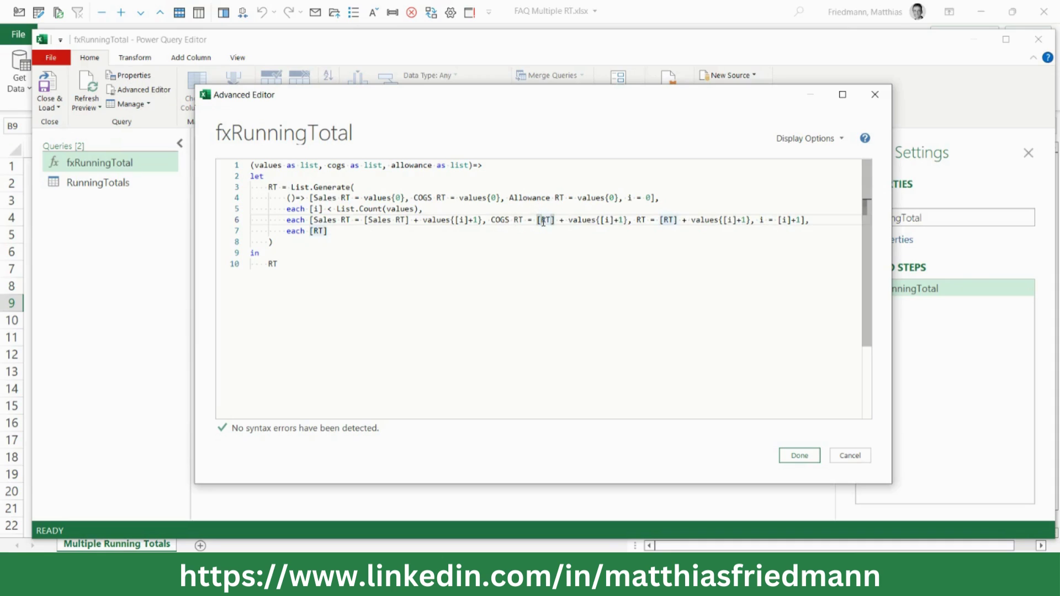
{"action": "type", "text": "COGS"}
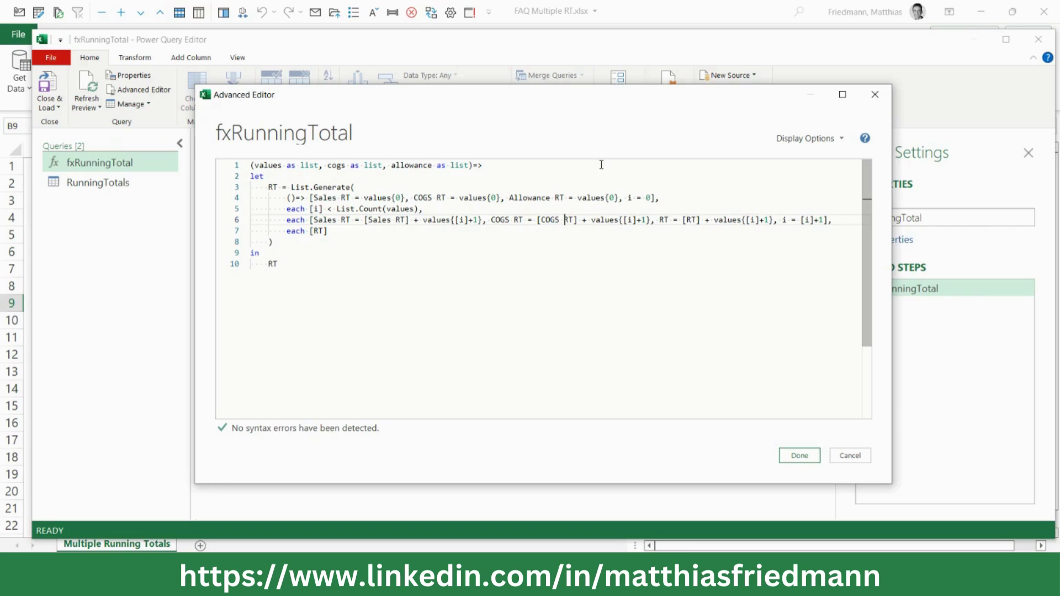
{"action": "double_click", "coordinate": [596, 221]}
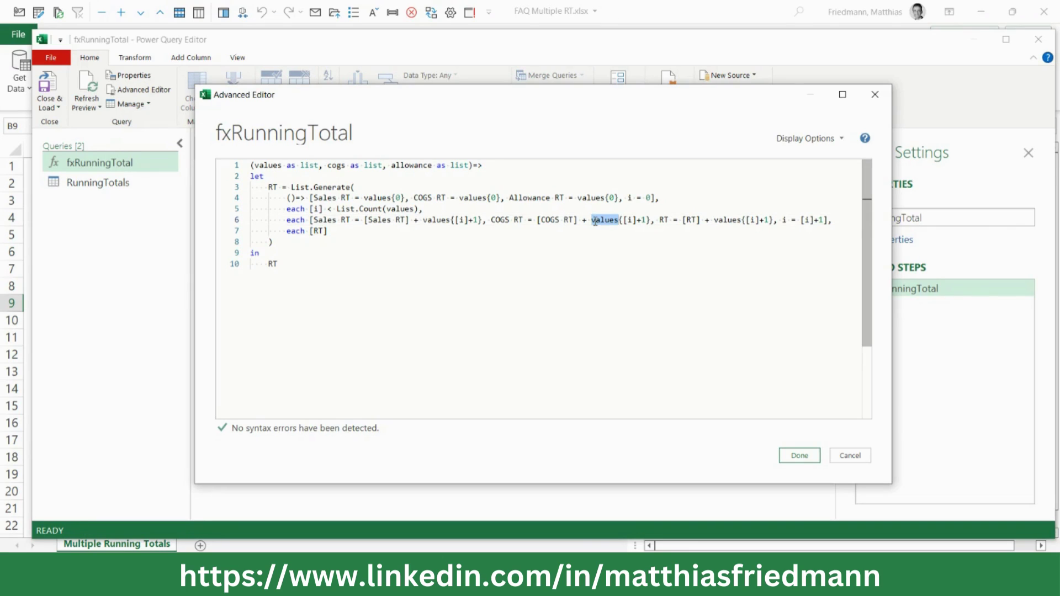
{"action": "type", "text": "cogs"}
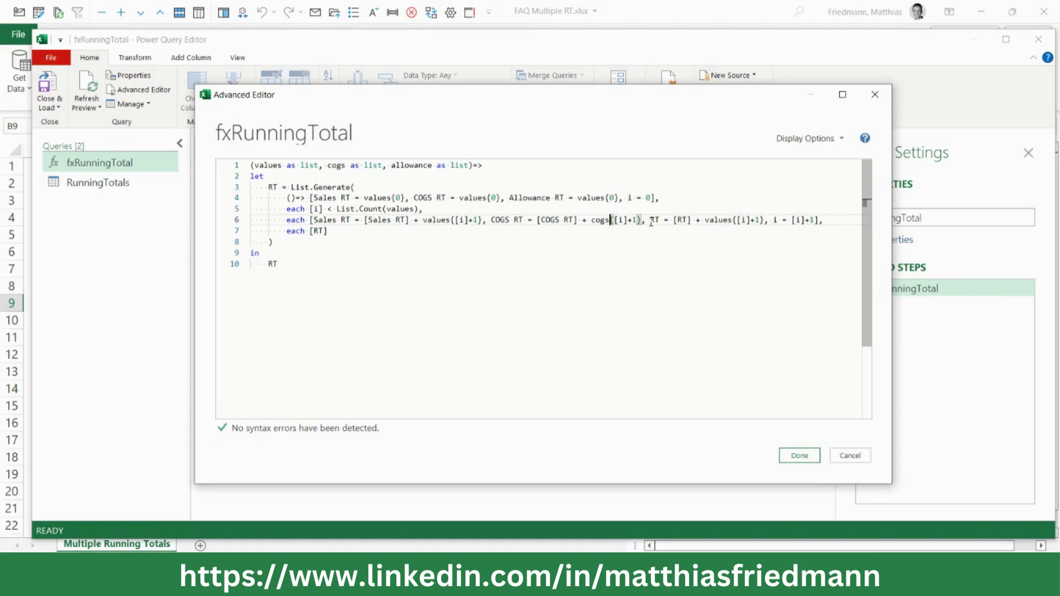
{"action": "left_click", "coordinate": [651, 220]}
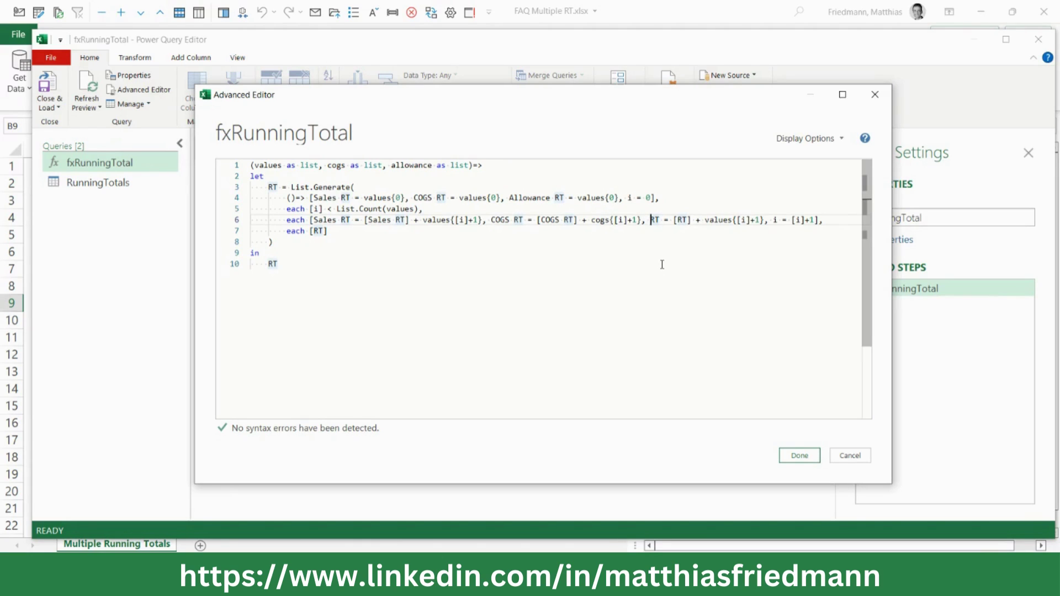
{"action": "type", "text": "Allowance"}
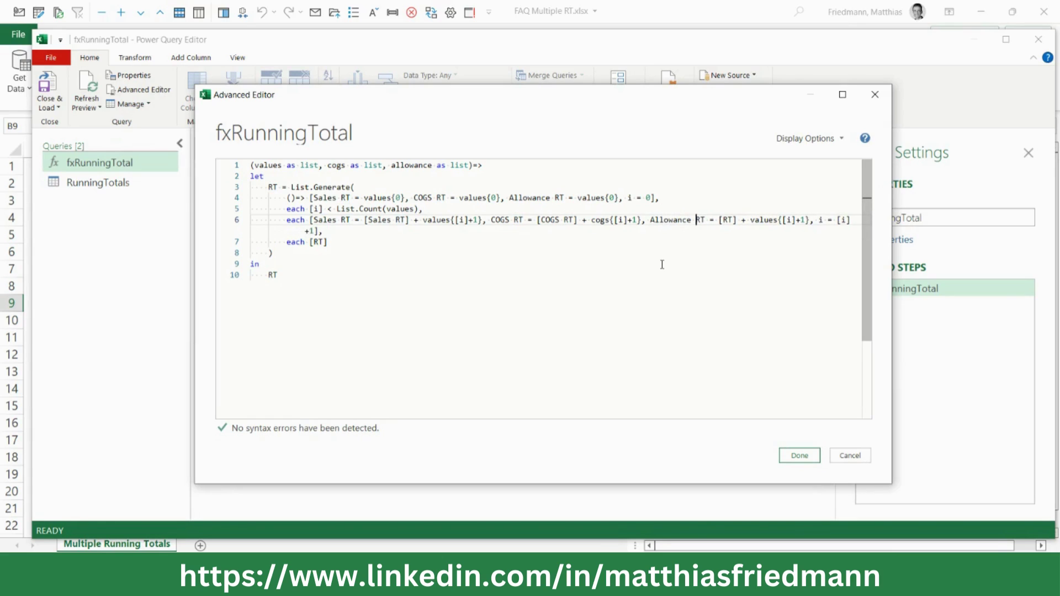
{"action": "left_click", "coordinate": [721, 221]}
{"action": "type", "text": "Allowance"}
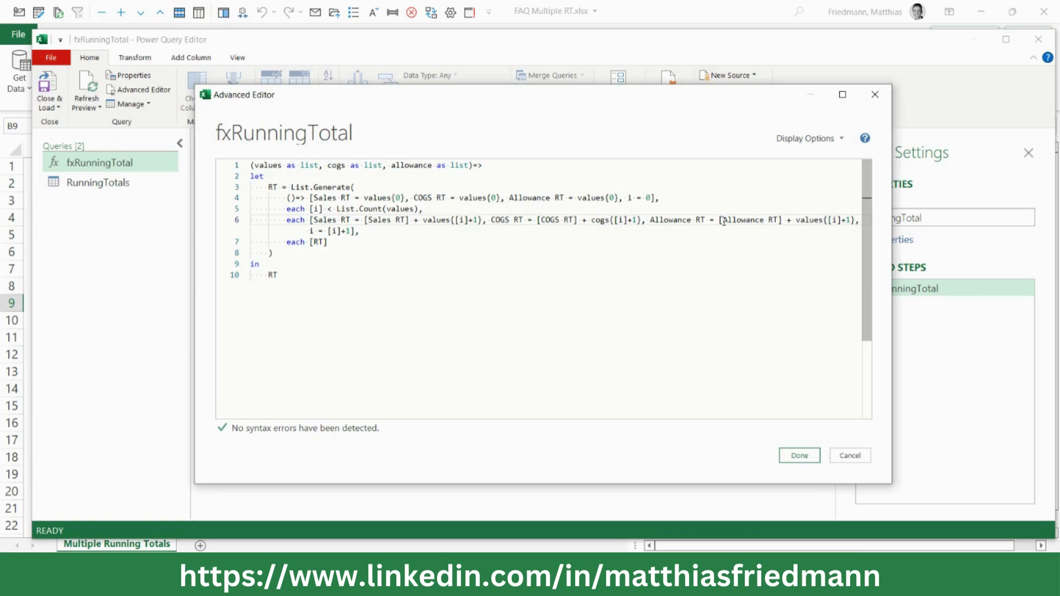
{"action": "double_click", "coordinate": [816, 219]}
{"action": "type", "text": "all"}
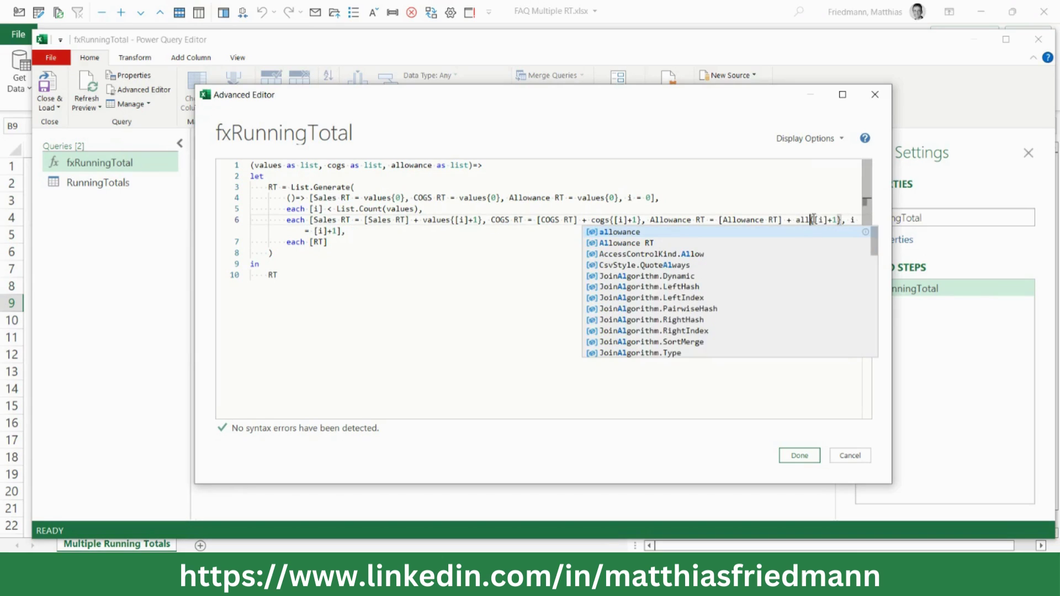
{"action": "key", "text": "Tab"}
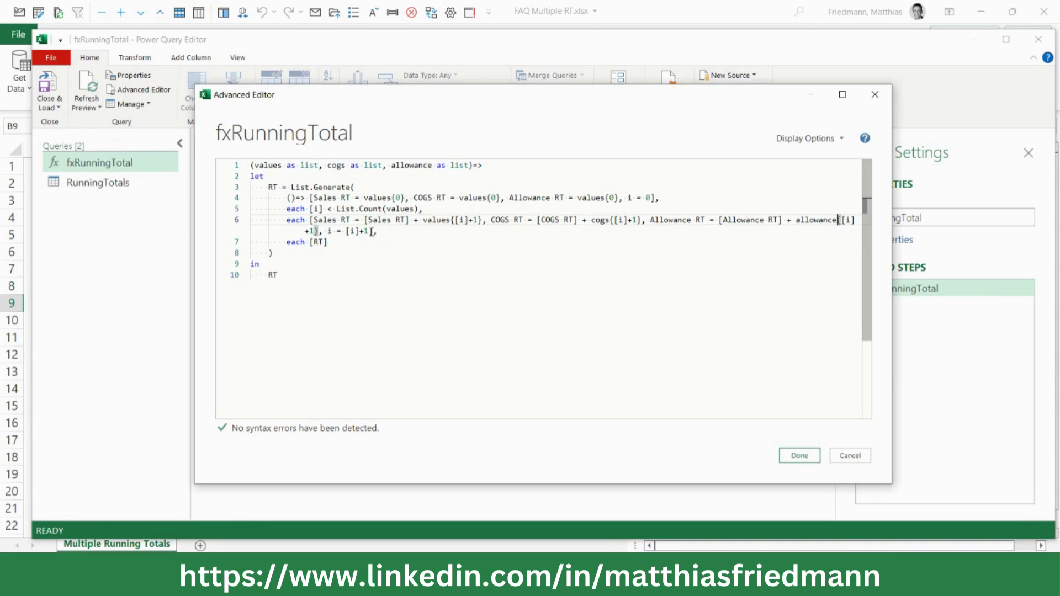
Step: Delete the trailing comma and the each [RT] line, then save fxRunningTotal
{"action": "left_click_drag", "start_coordinate": [373, 232], "coordinate": [373, 246]}
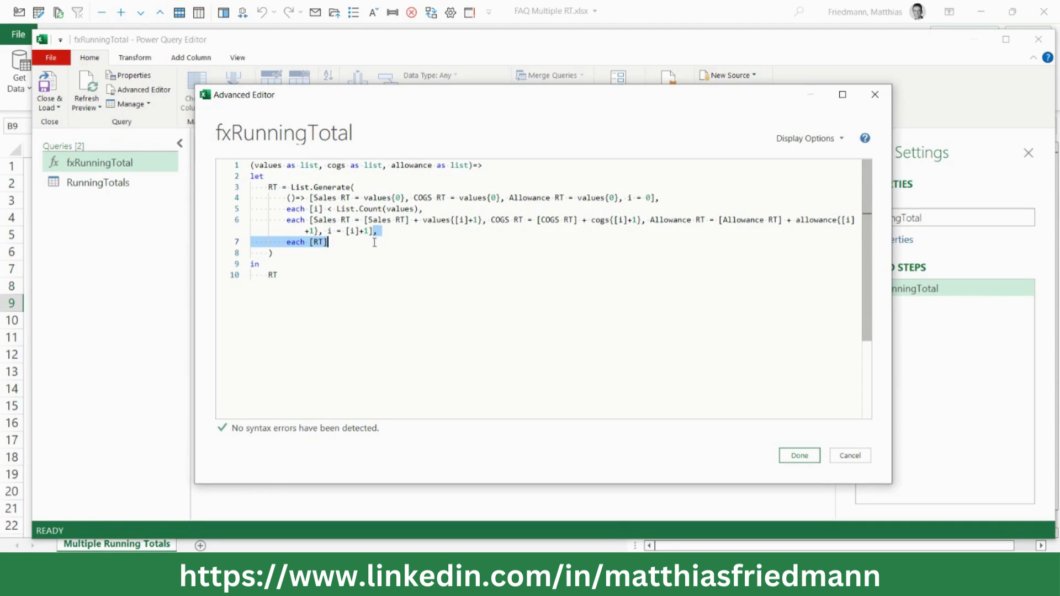
{"action": "key", "text": "Delete"}
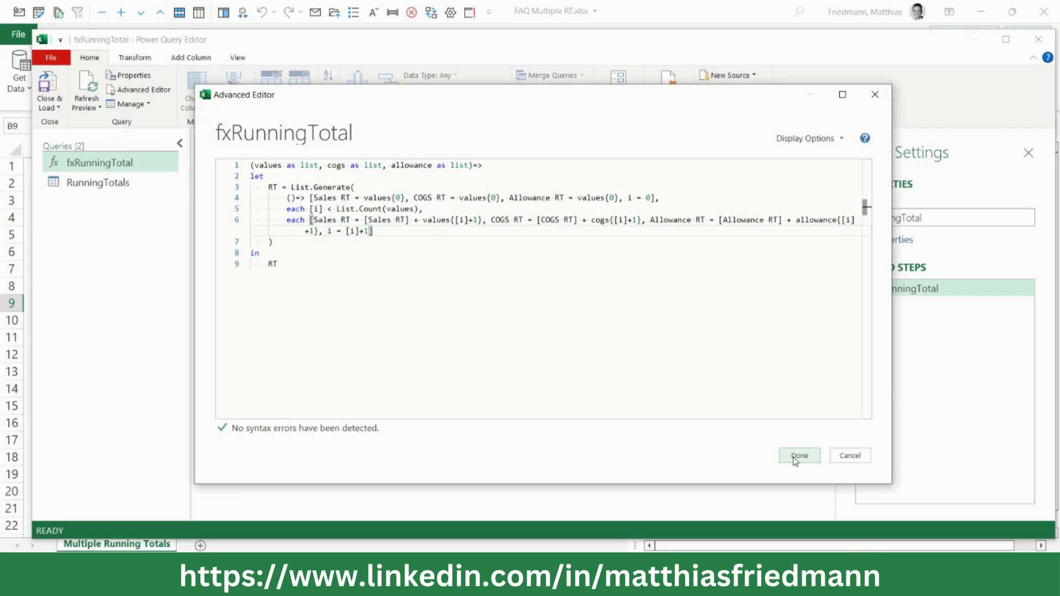
{"action": "left_click", "coordinate": [794, 461]}
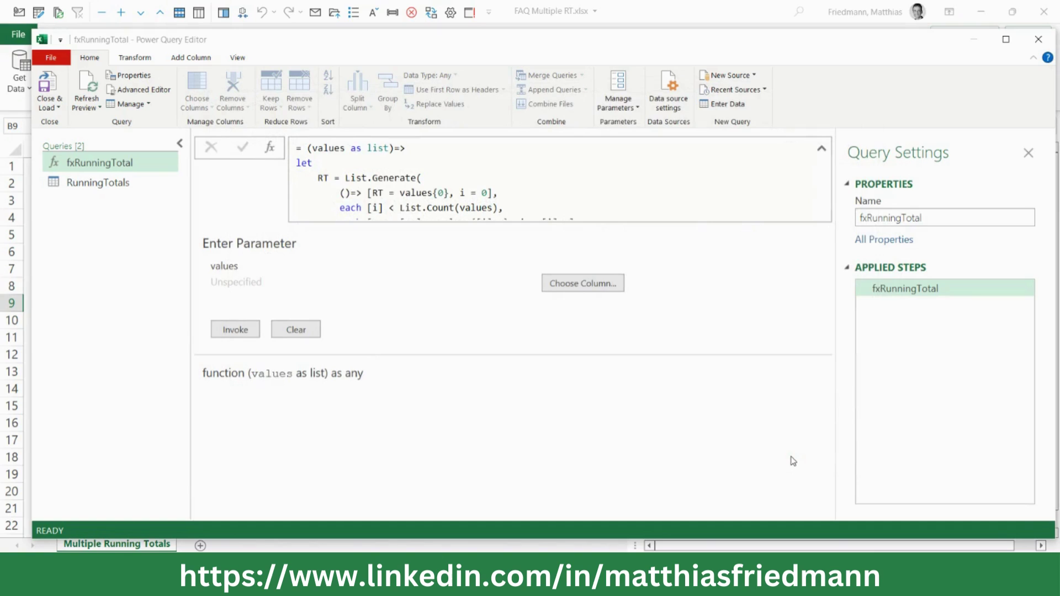
Step: In RunningTotals, pass List.Buffer of Source[Sales], Source[COGS] and Source[Allowance] to fxRunningTotal
{"action": "left_click", "coordinate": [148, 190]}
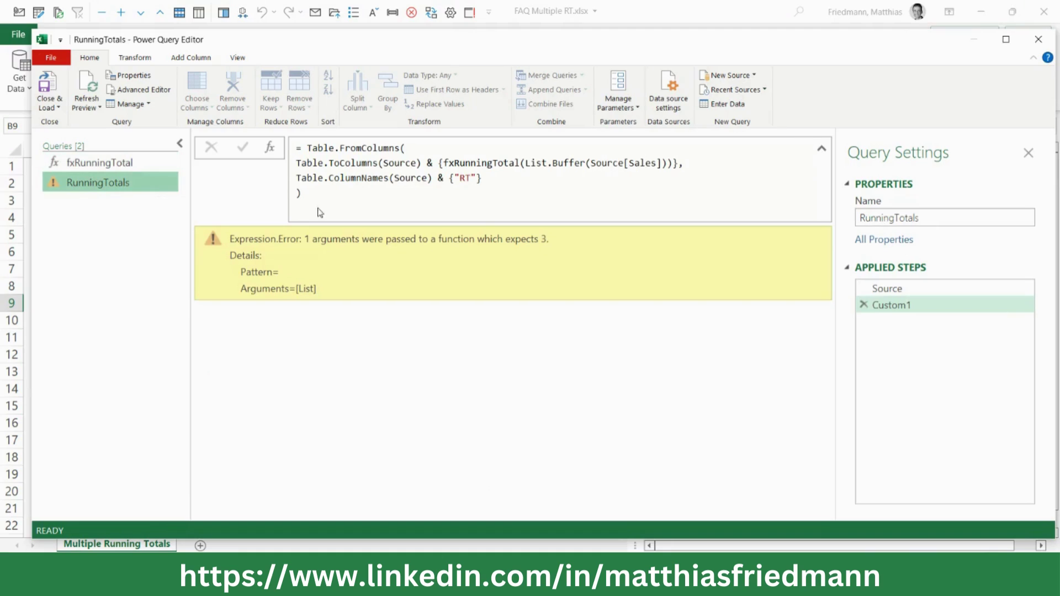
{"action": "mouse_move", "coordinate": [530, 162]}
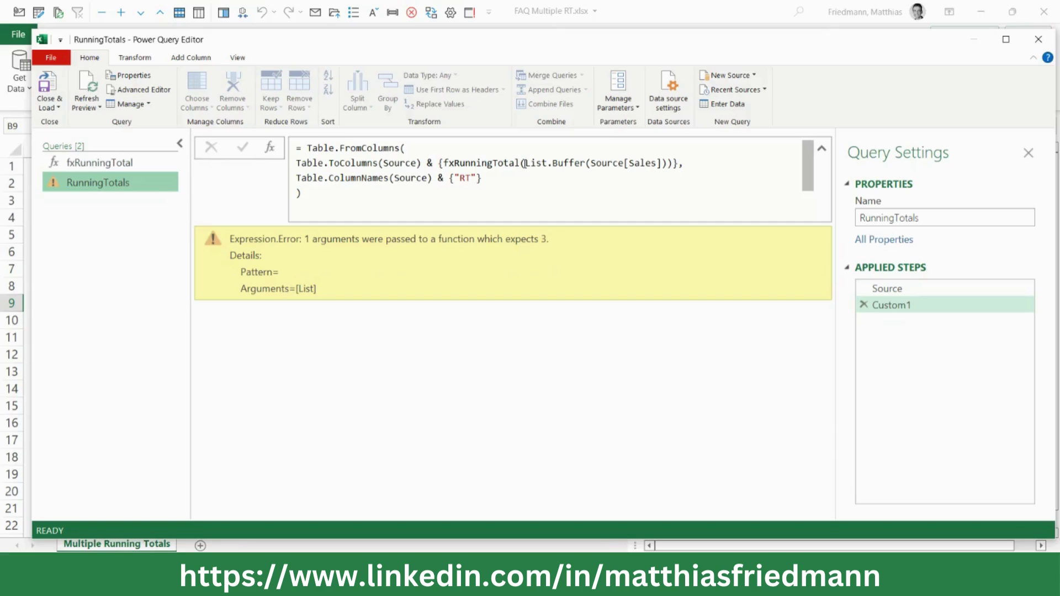
{"action": "left_click_drag", "start_coordinate": [523, 162], "coordinate": [667, 166]}
{"action": "key", "text": "ctrl+c"}
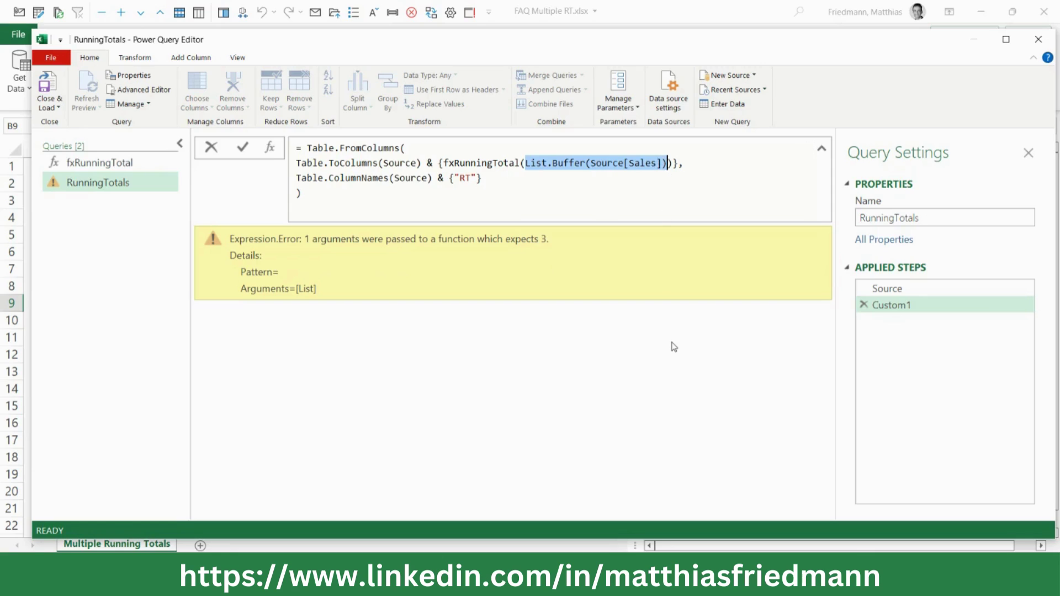
{"action": "key", "text": "Right"}
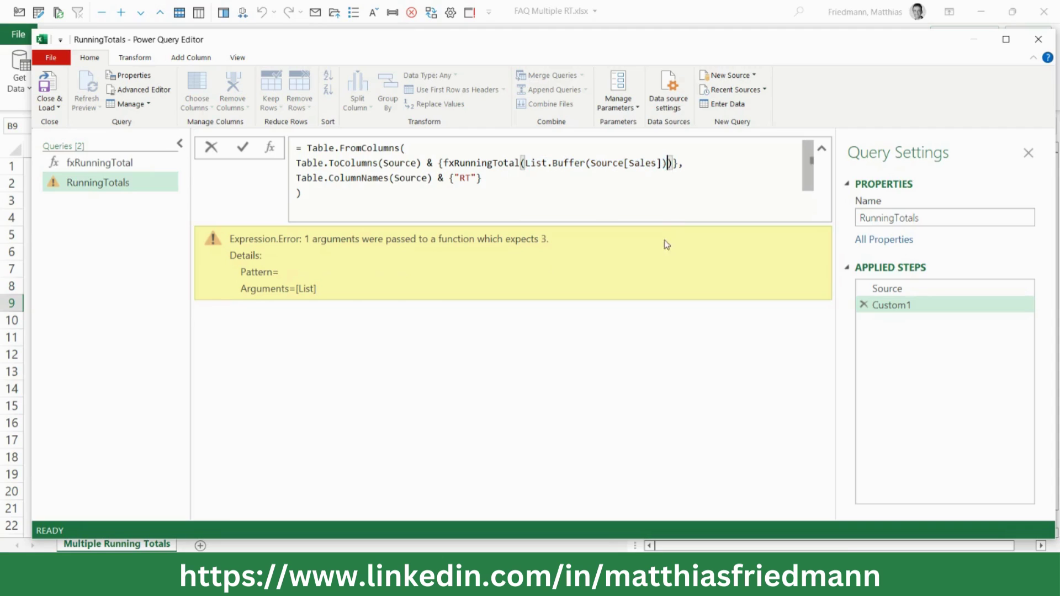
{"action": "type", "text": ","}
{"action": "key", "text": "ctrl+v"}
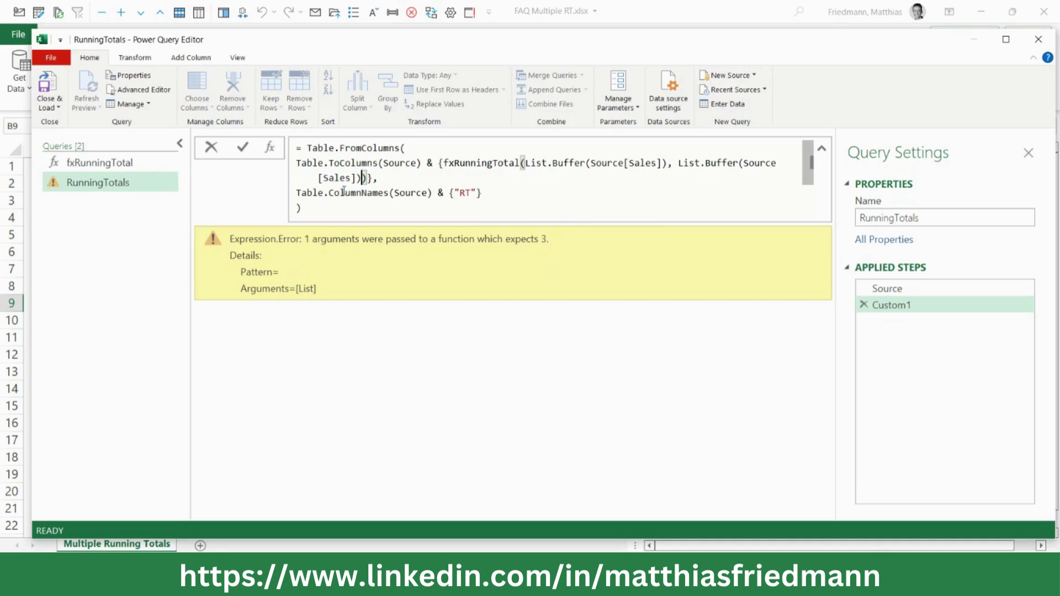
{"action": "double_click", "coordinate": [337, 179]}
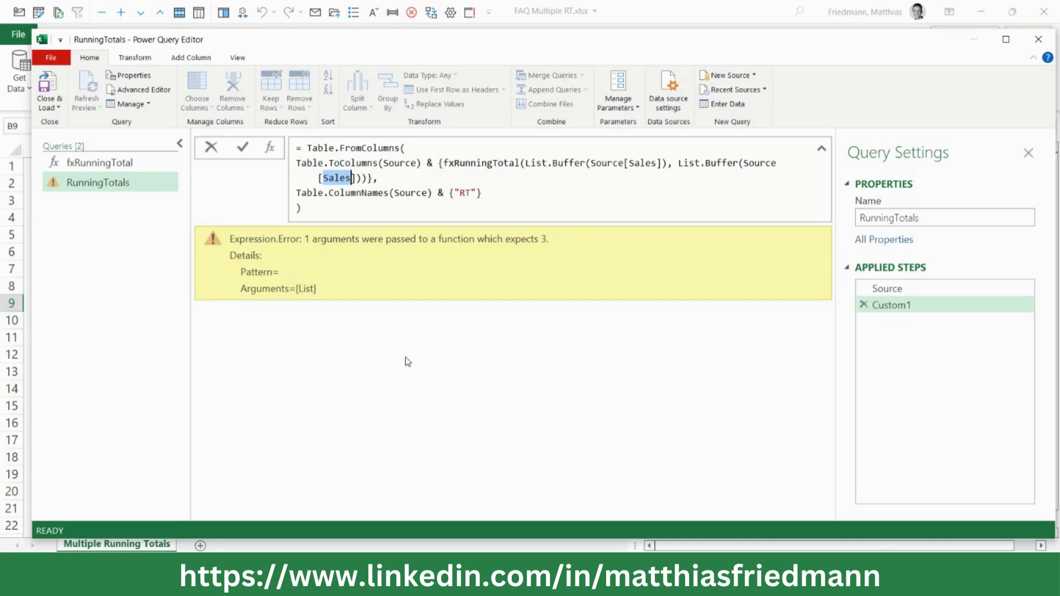
{"action": "type", "text": "COGS"}
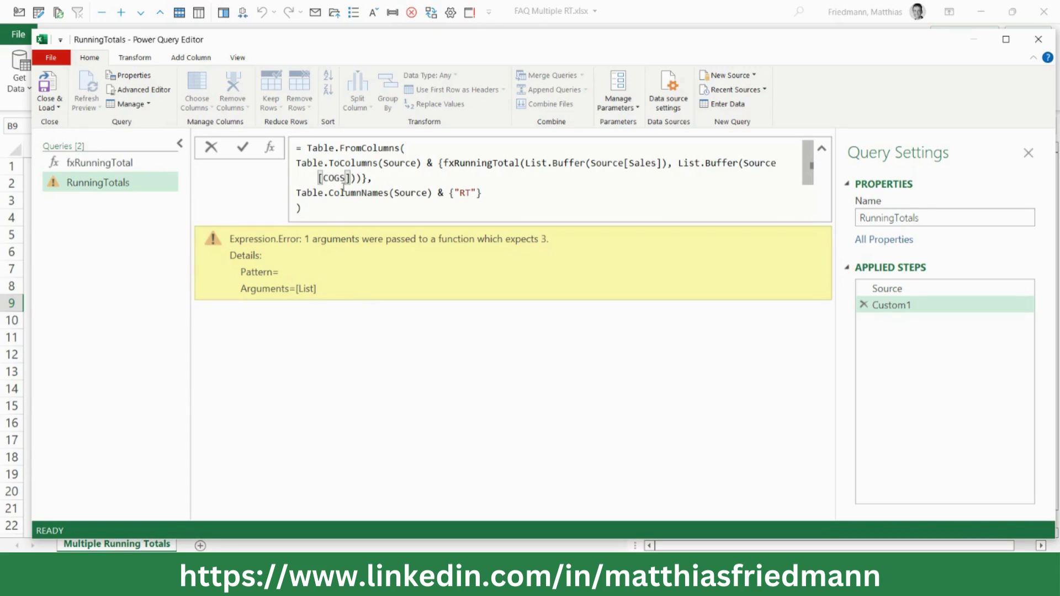
{"action": "key", "text": "Right"}
{"action": "key", "text": "Right"}
{"action": "type", "text": ","}
{"action": "key", "text": "ctrl+v"}
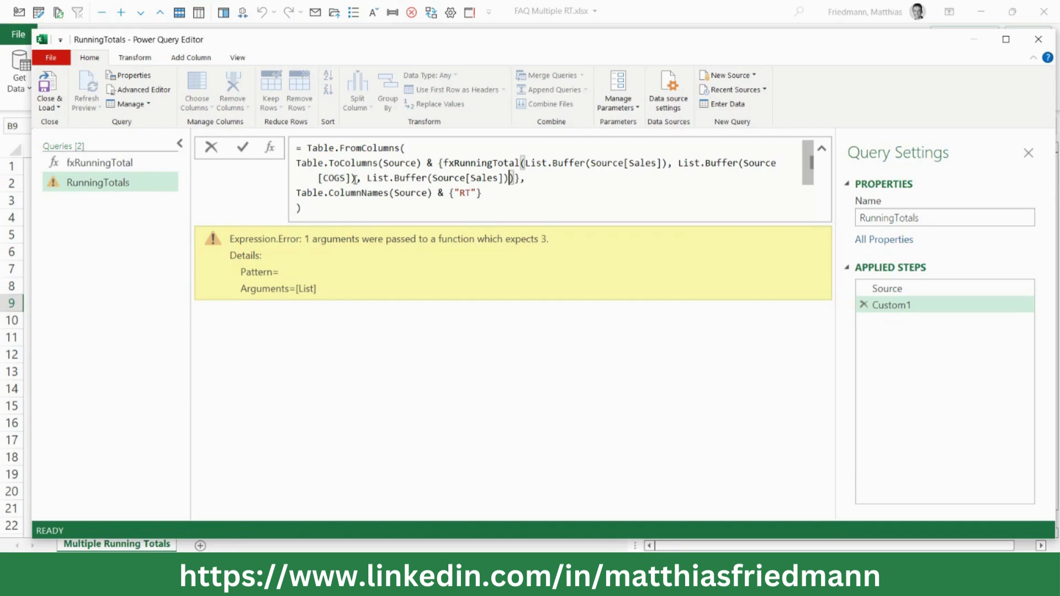
{"action": "type", "text": ")"}
{"action": "double_click", "coordinate": [477, 178]}
{"action": "type", "text": "Allowance"}
{"action": "key", "text": "Return"}
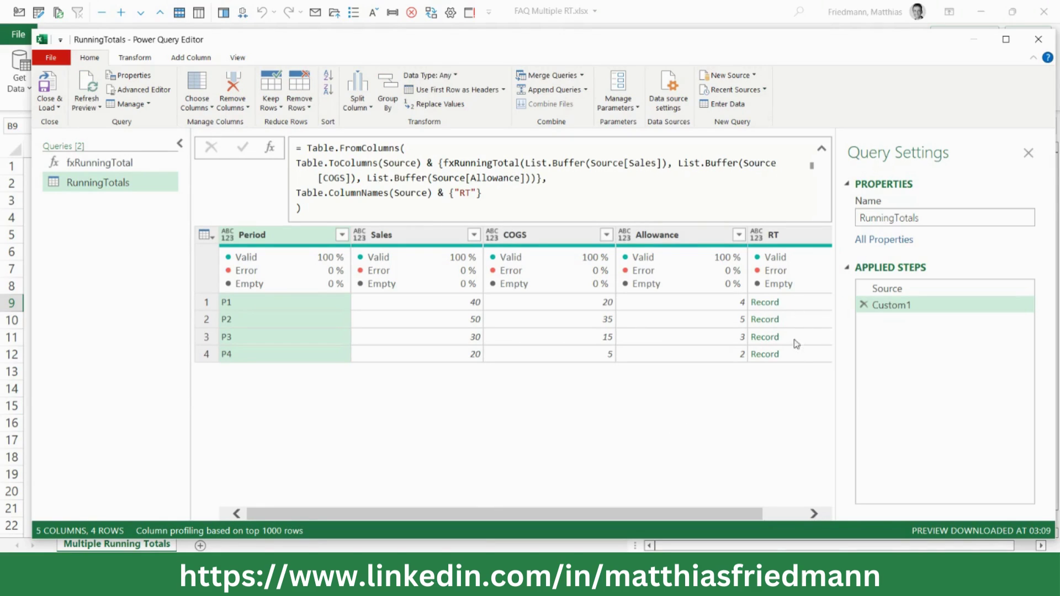
Step: Expand the RT records, excluding the i field and the RT column-name prefix
{"action": "left_click", "coordinate": [801, 303]}
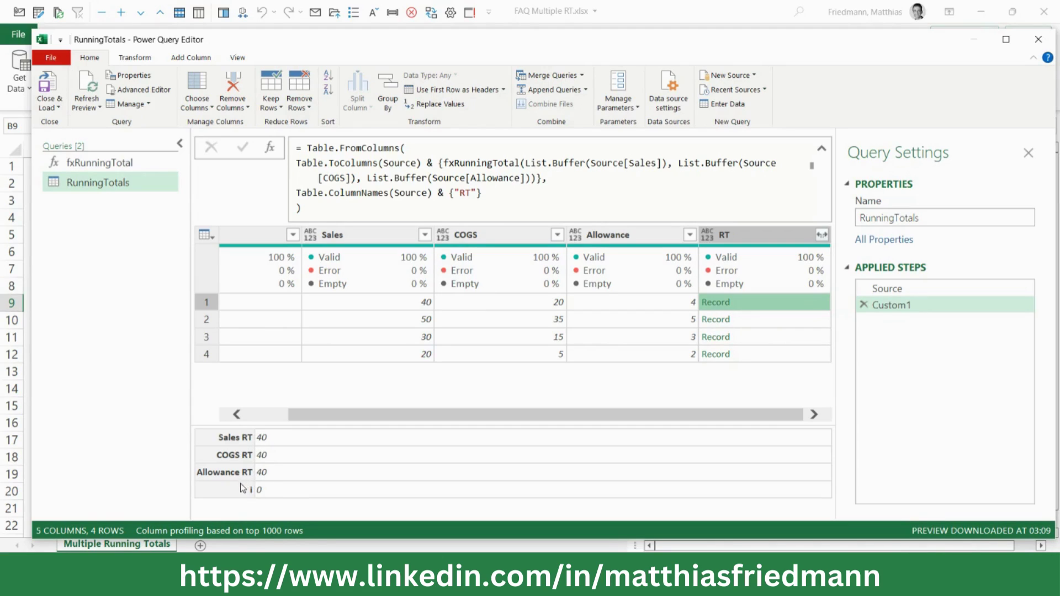
{"action": "left_click", "coordinate": [824, 239]}
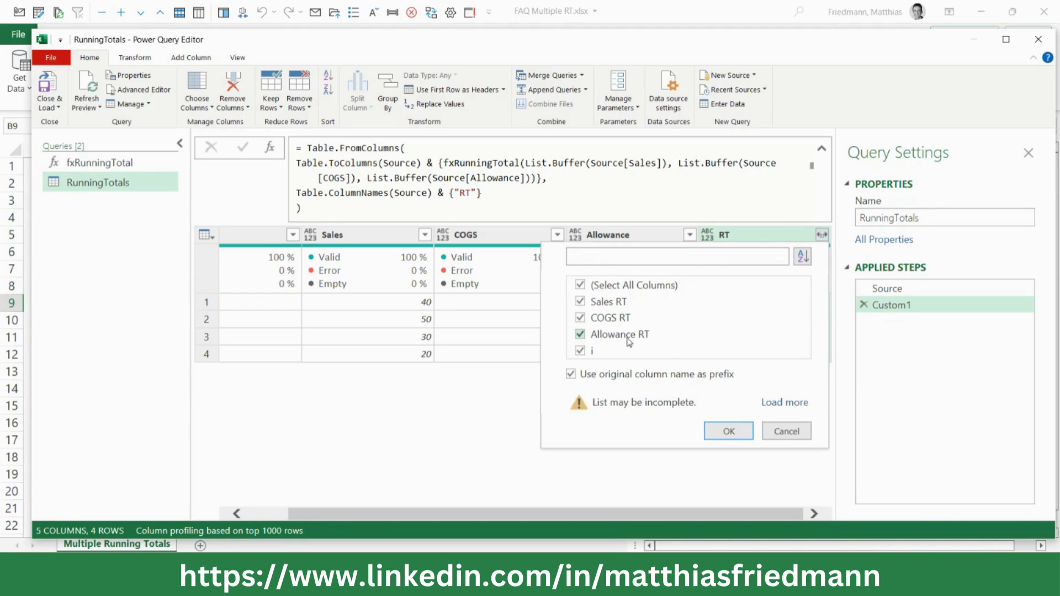
{"action": "left_click", "coordinate": [582, 351]}
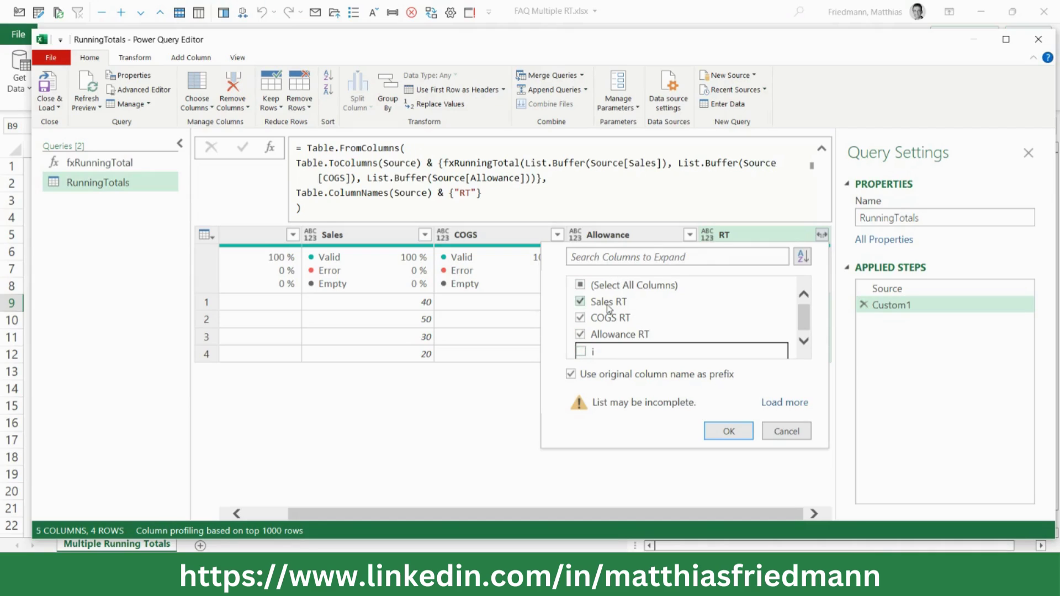
{"action": "left_click", "coordinate": [572, 375]}
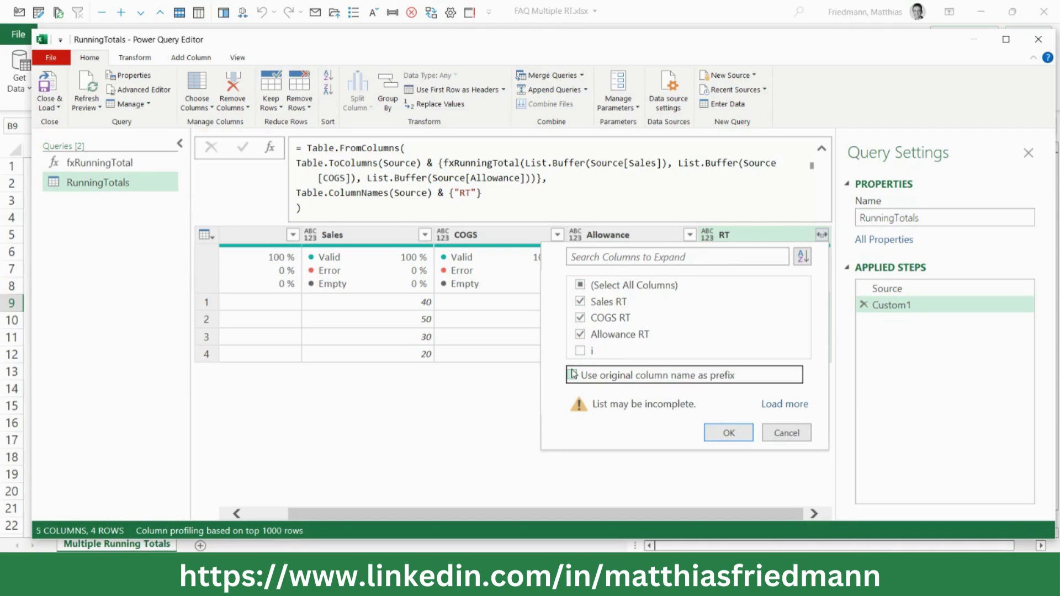
{"action": "left_click", "coordinate": [728, 432]}
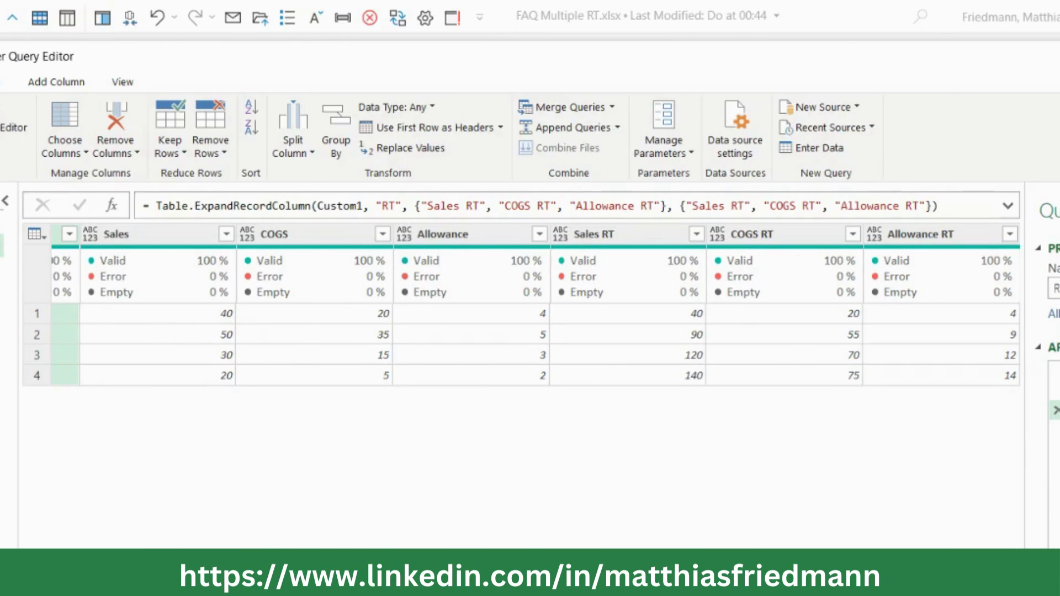